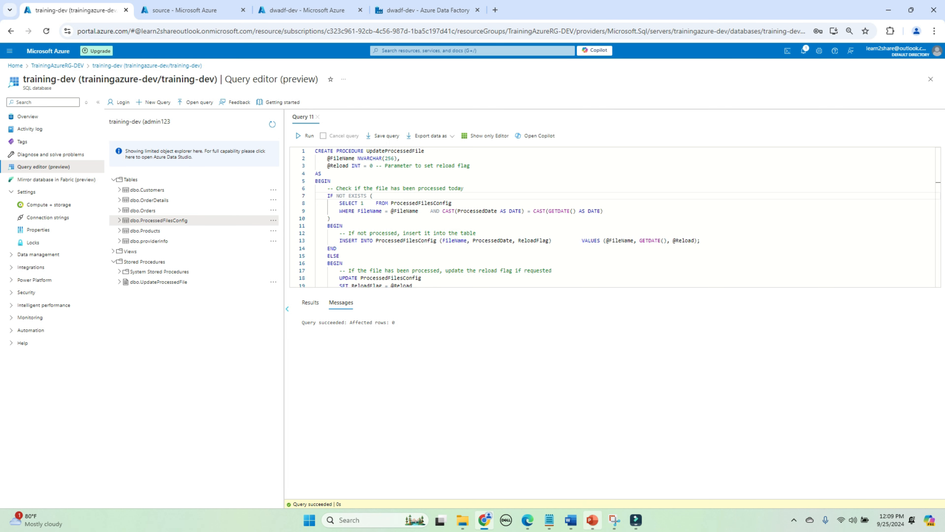
Step: Copy the Store_Sales CREATE TABLE script from PowerPoint's Table Definition slide and replace the Azure query editor's procedure code with it
click(592, 520)
click(84, 390)
click(444, 242)
drag(296, 331, 289, 169)
key(ctrl+c)
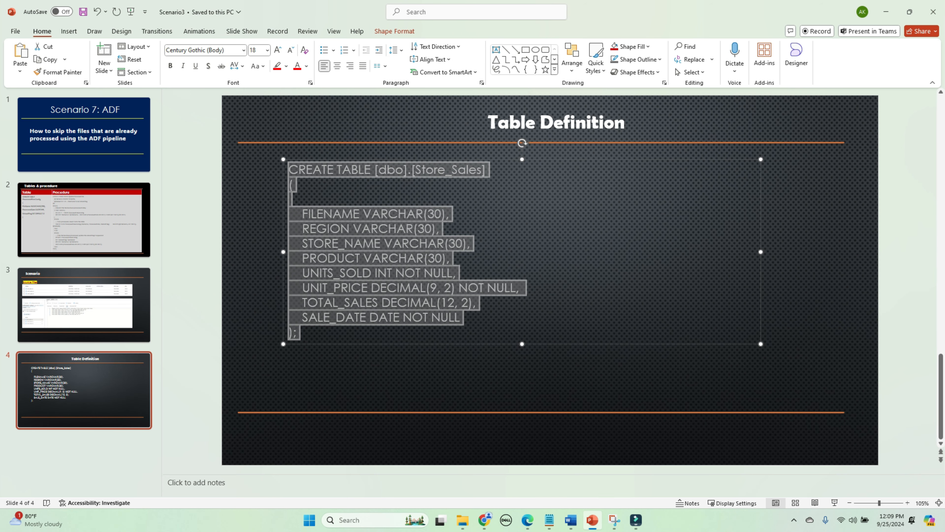
key(alt+Tab)
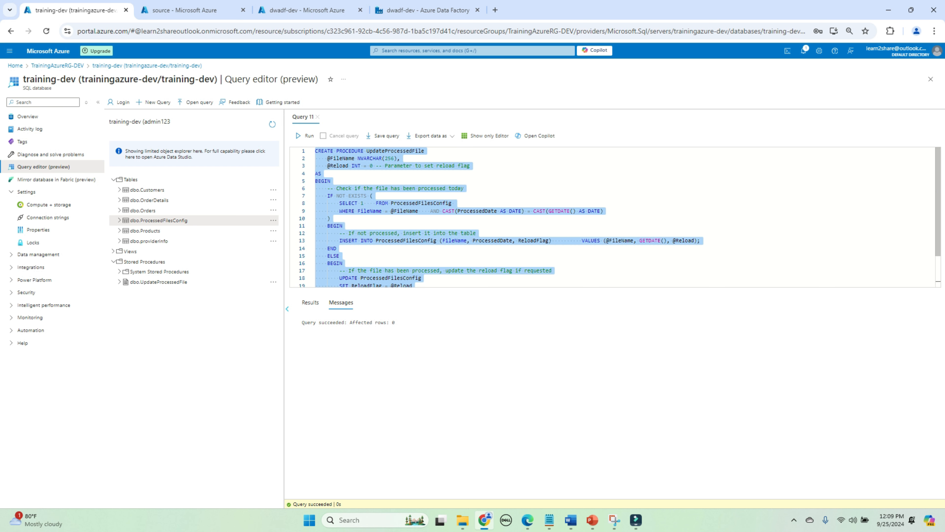
key(ctrl+v)
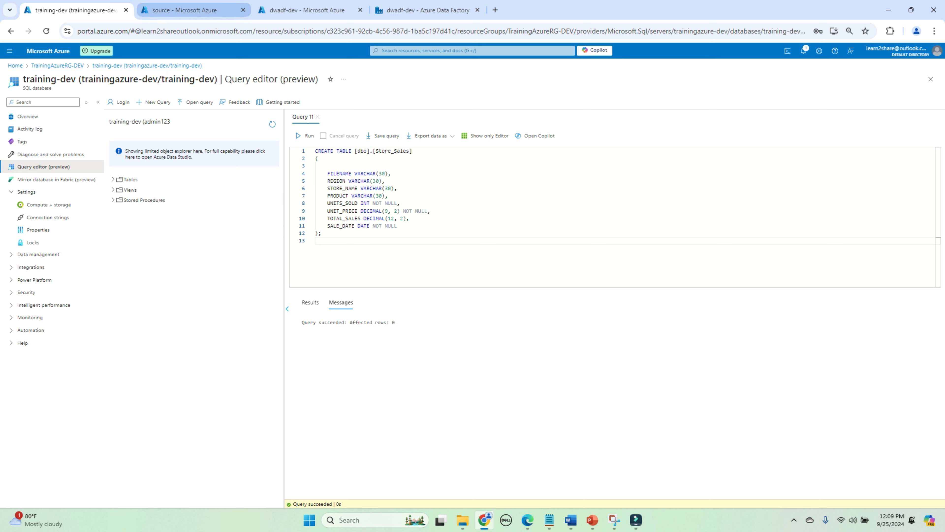
Step: Switch to Azure Data Factory and create a new pipeline named Proceedtoexcludefiles
click(184, 11)
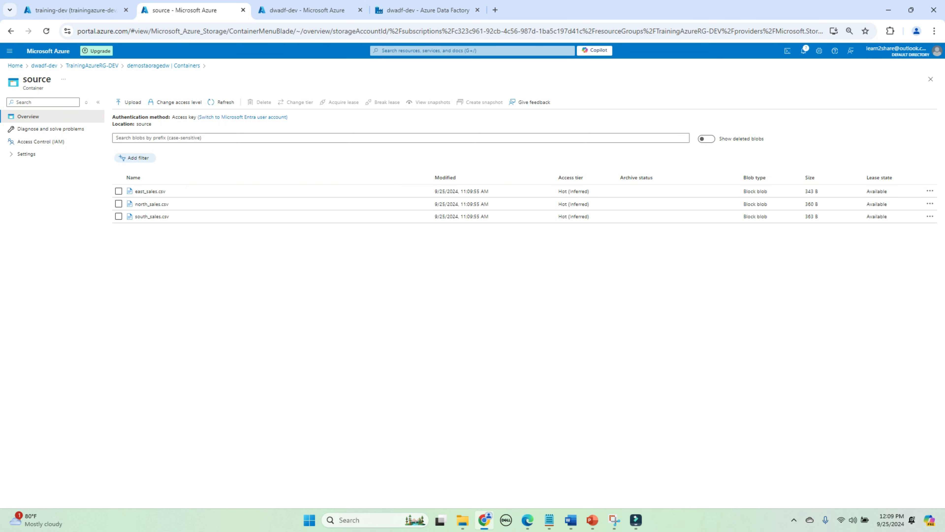
click(427, 11)
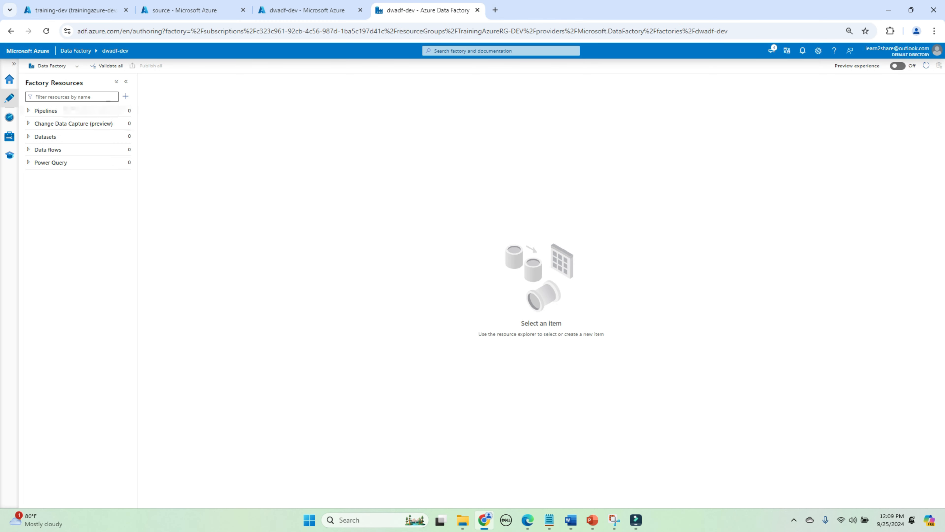
click(126, 111)
click(149, 123)
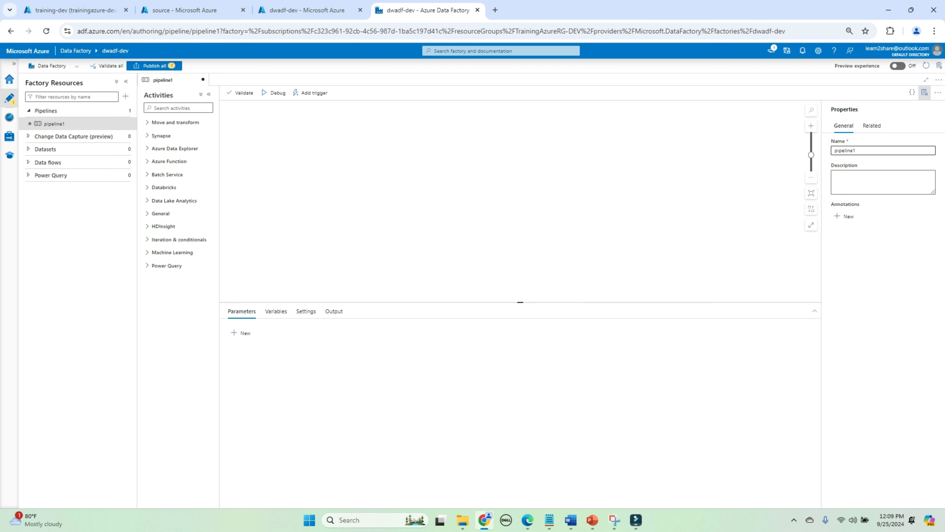
text(Pr)
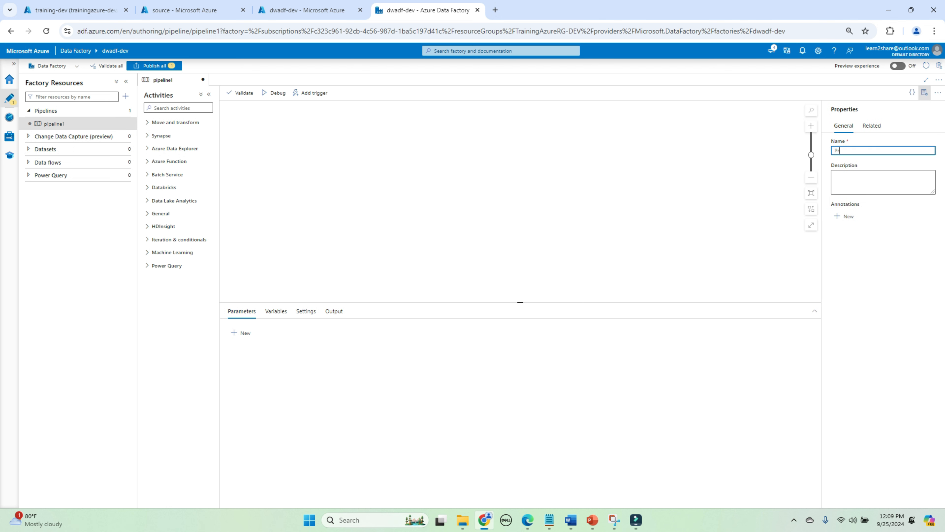
text(oceedtoexcludefiles)
key(Return)
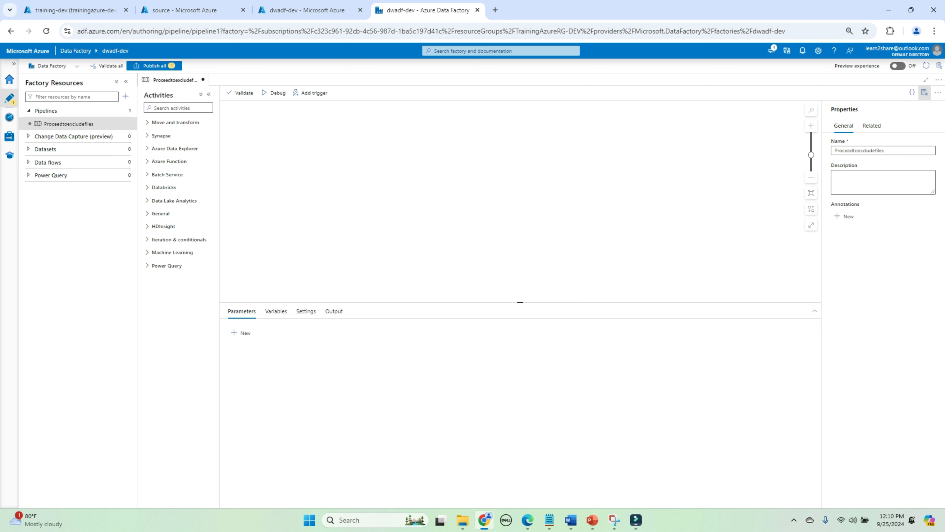
Step: Find the Get Metadata activity and add it to the Proceedtoexcludefiles pipeline canvas
click(179, 107)
text(gr)
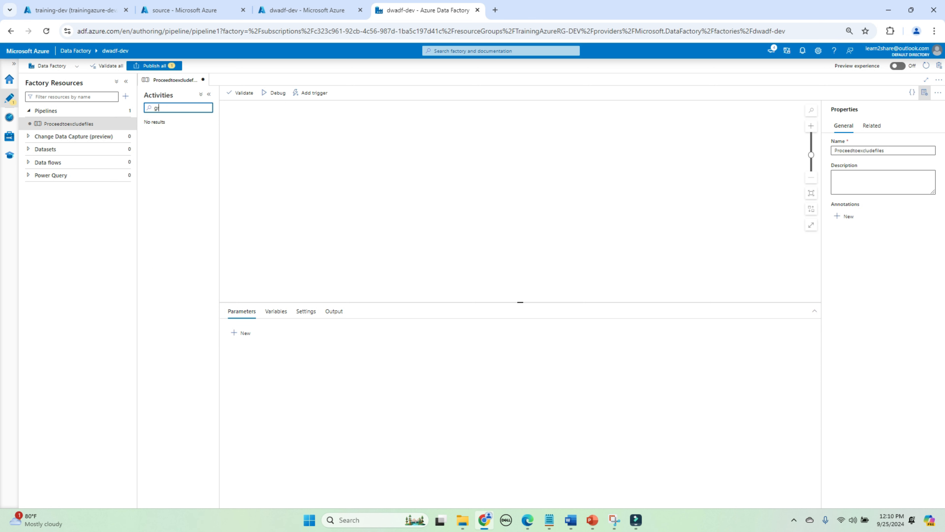
key(BackSpace)
key(BackSpace)
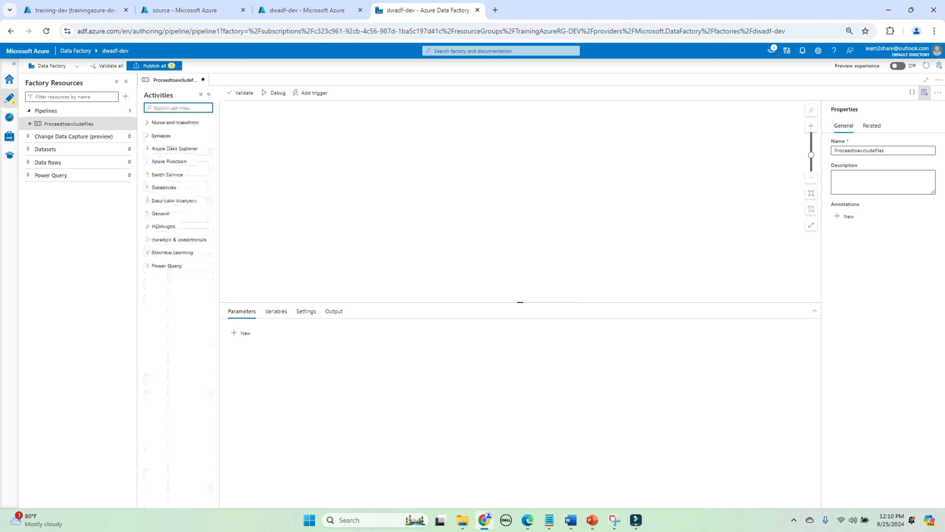
text(get)
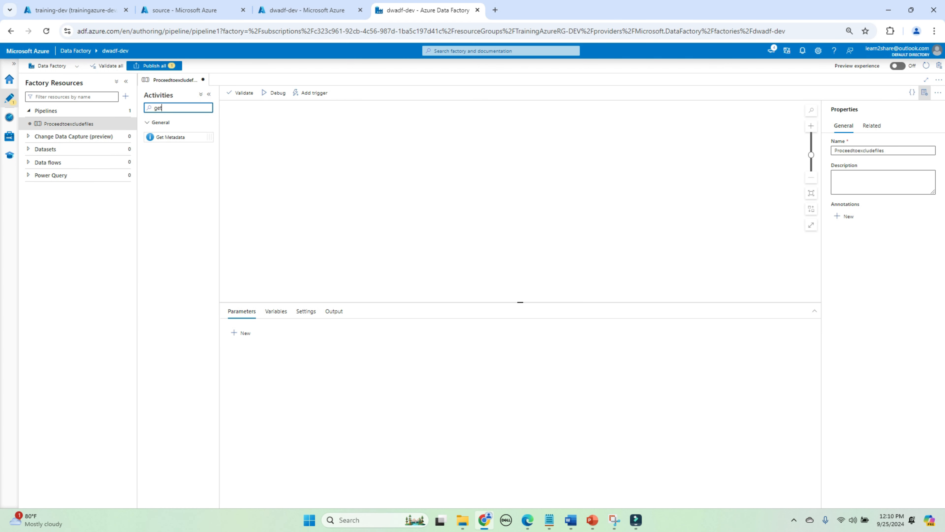
drag(170, 137, 390, 156)
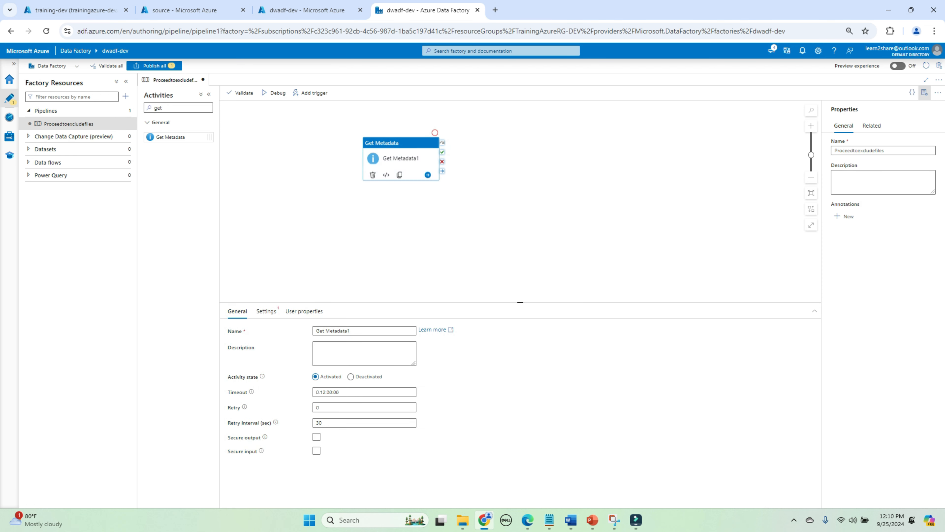
Step: Rename the Get Metadata activity as GetMetadata
click(325, 331)
key(BackSpace)
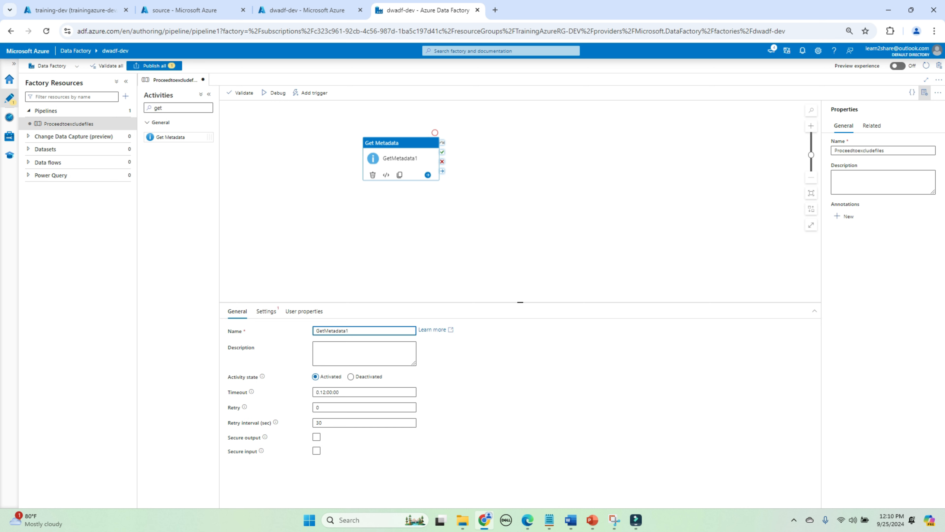
click(521, 231)
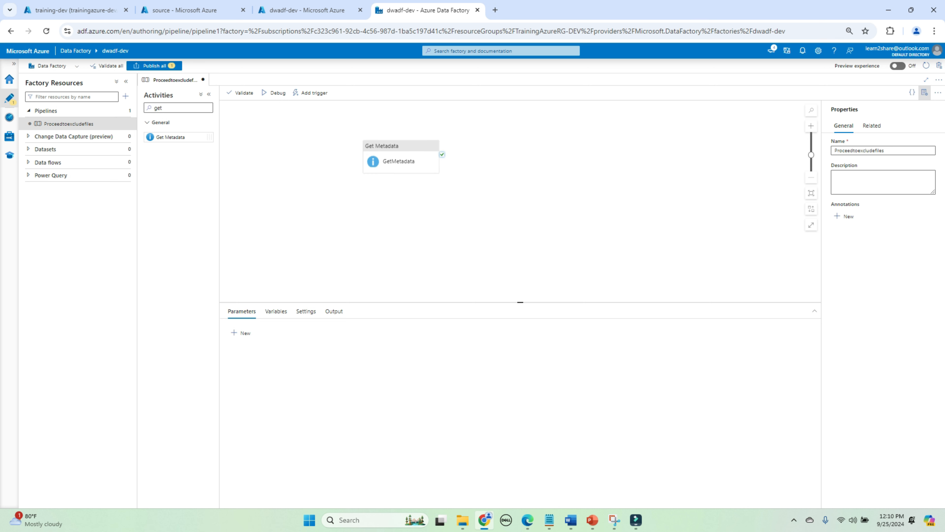
Step: Start a new dataset for the GetMetadata activity using Azure Data Lake Storage Gen2 and the DelimitedText format
click(398, 158)
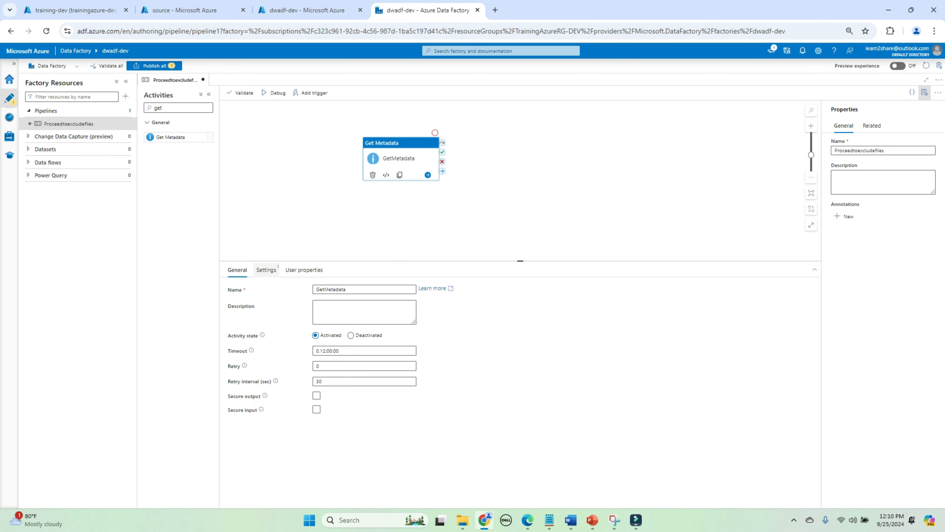
click(266, 270)
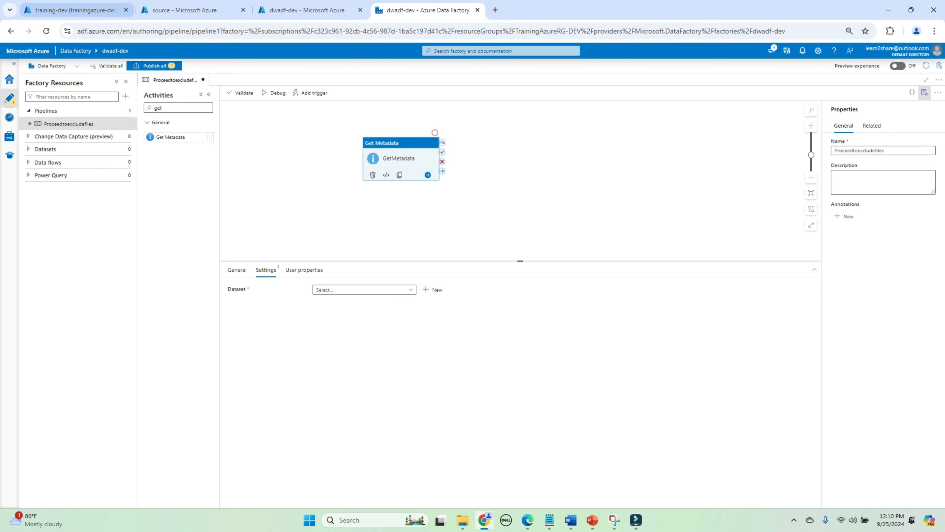
click(432, 289)
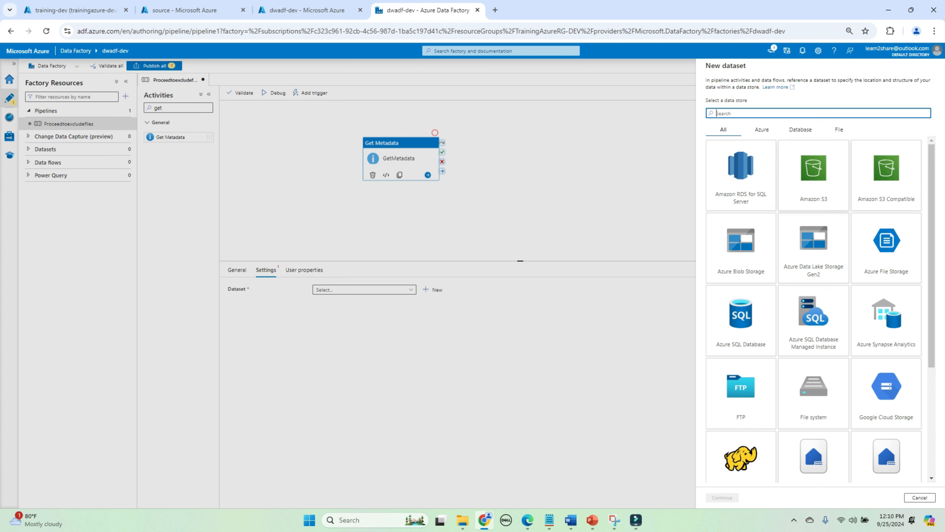
click(813, 248)
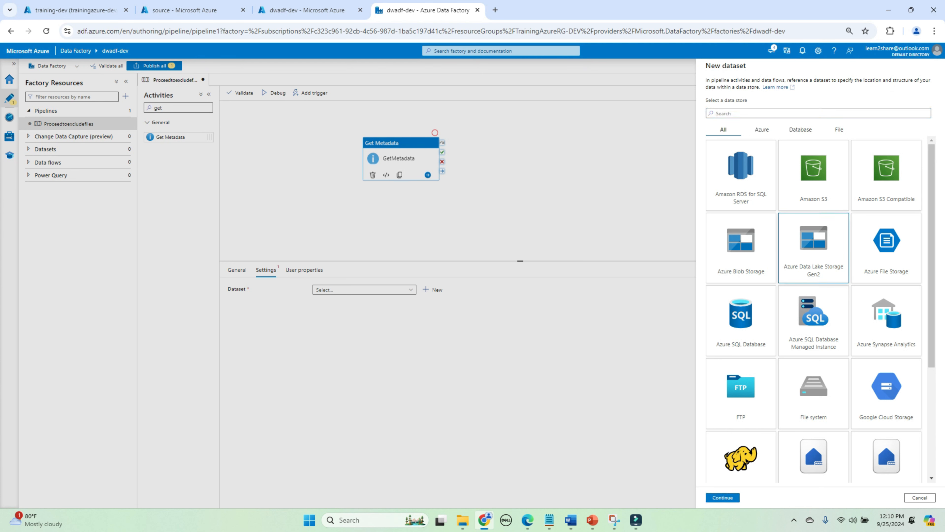
double_click(818, 260)
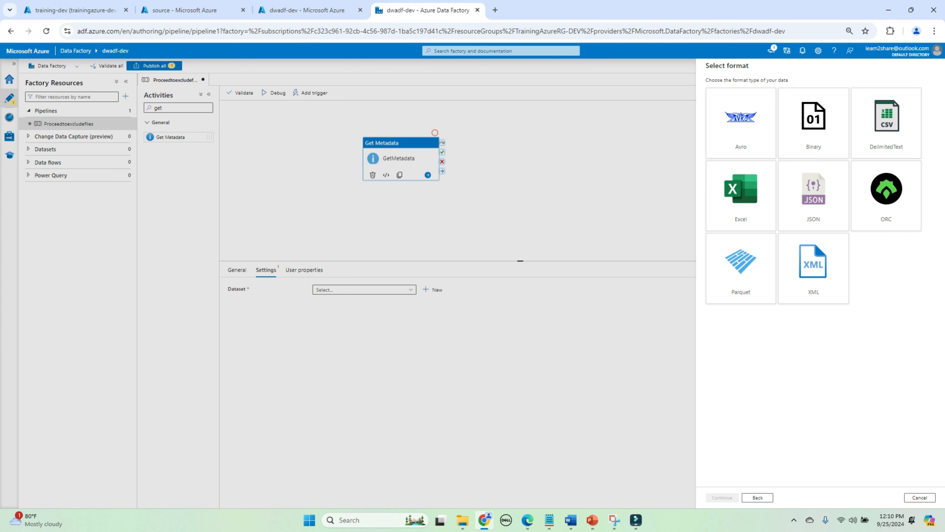
click(886, 123)
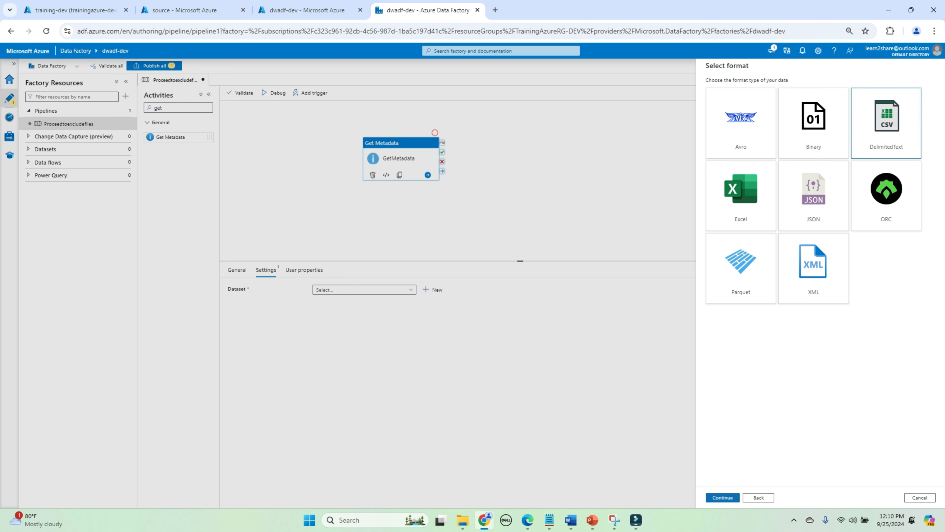
click(722, 497)
Step: Name the dataset DS_STORAGE and choose LS_AzureDataLakeStorage as its linked service
click(737, 89)
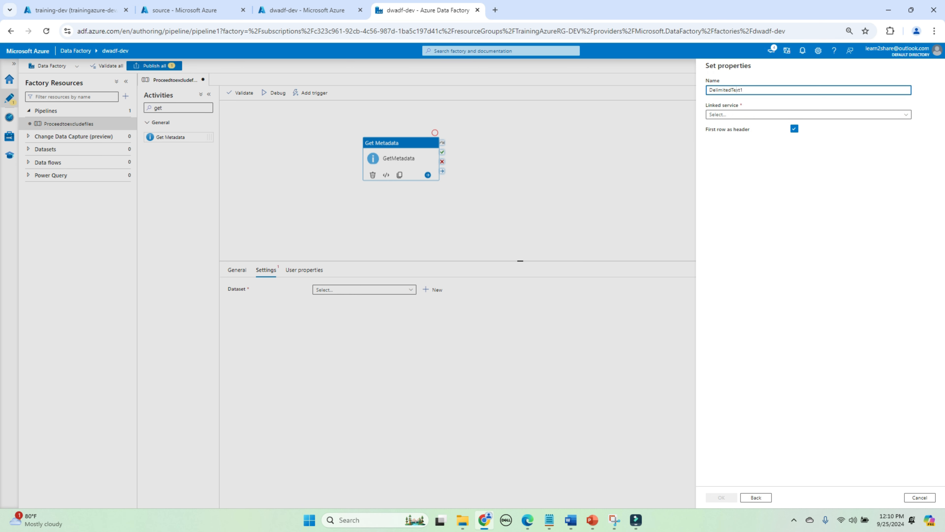
double_click(736, 90)
text(DS_STORAFE)
key(BackSpace)
key(BackSpace)
text(g)
key(ctrl+a)
key(BackSpace)
text(DS_STORAGE)
click(809, 114)
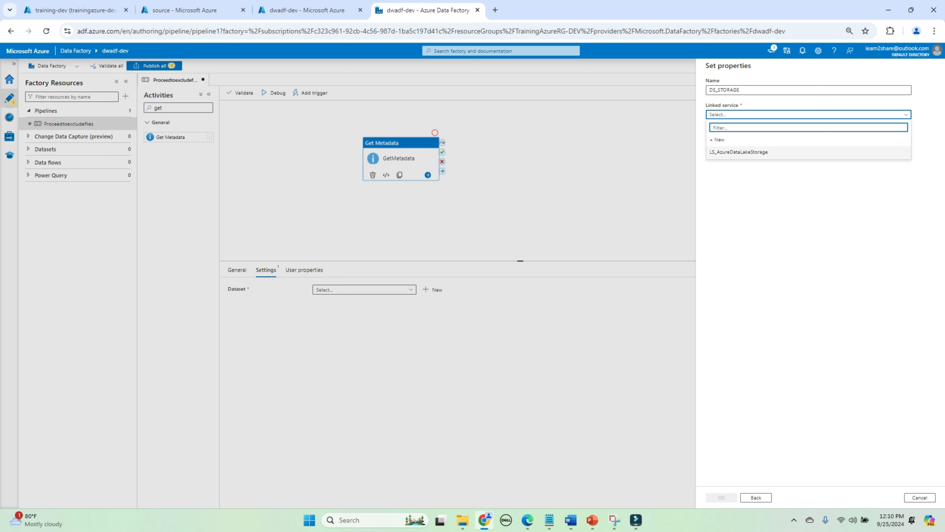
click(739, 152)
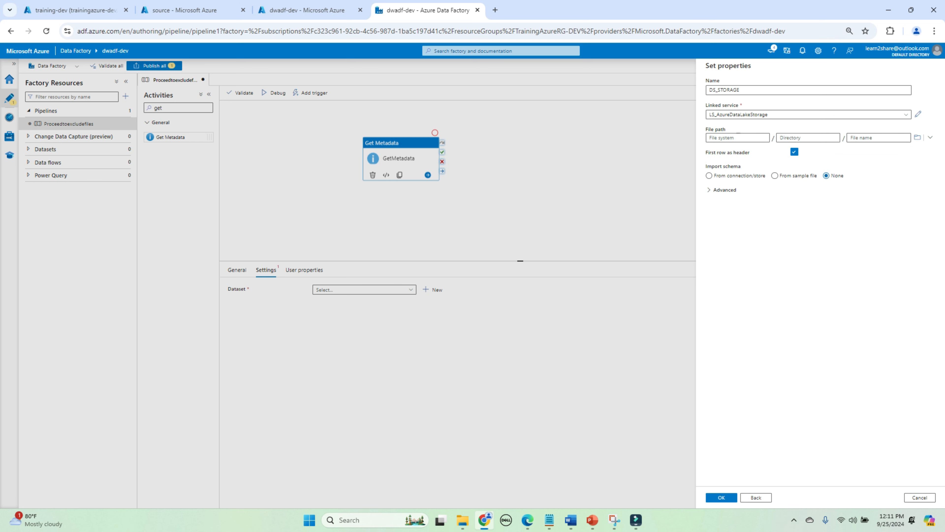
Step: Set the dataset's file path to the source container, choose None for schema import, and create the dataset
click(917, 138)
click(726, 121)
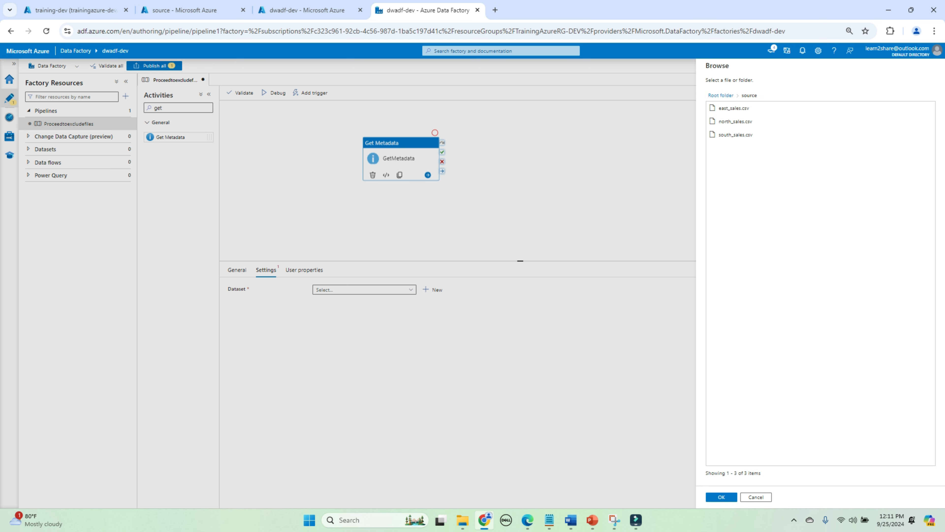
click(721, 497)
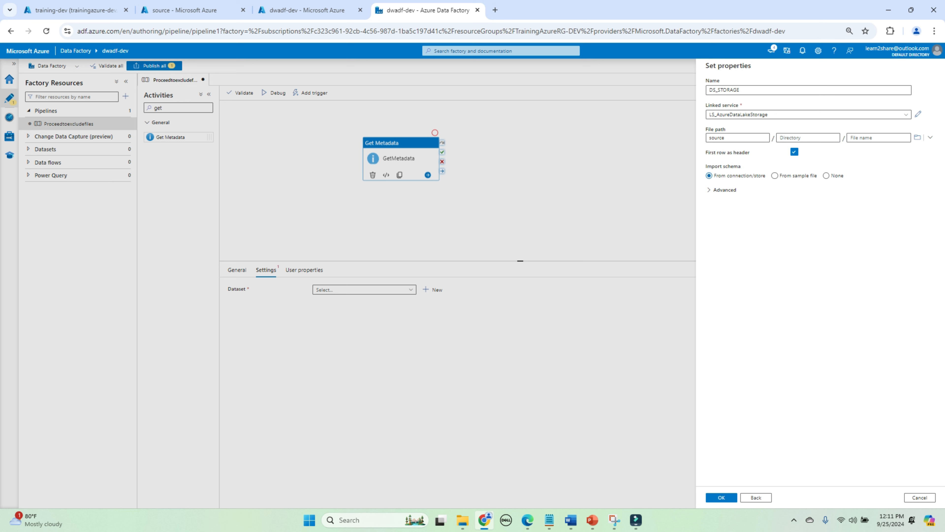
click(826, 176)
click(721, 497)
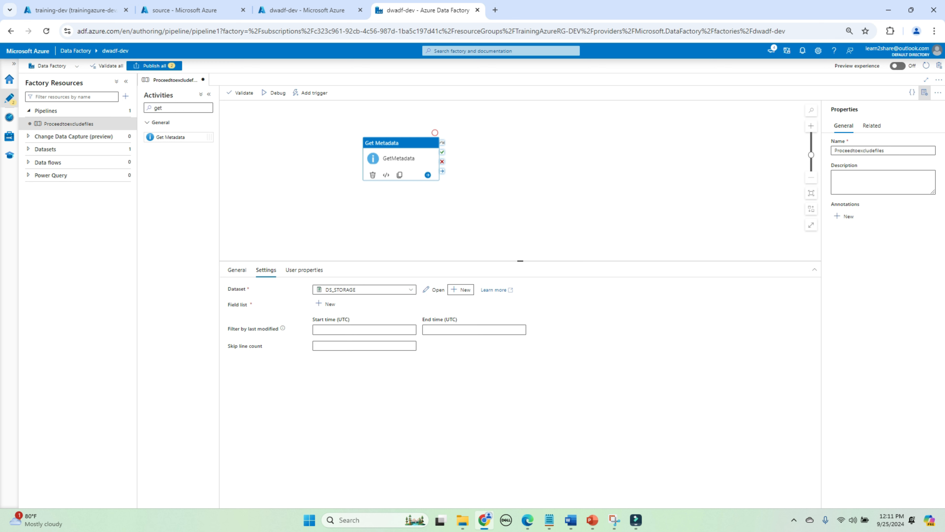
Step: Add a Child items argument to the GetMetadata activity's field list
click(326, 304)
click(383, 330)
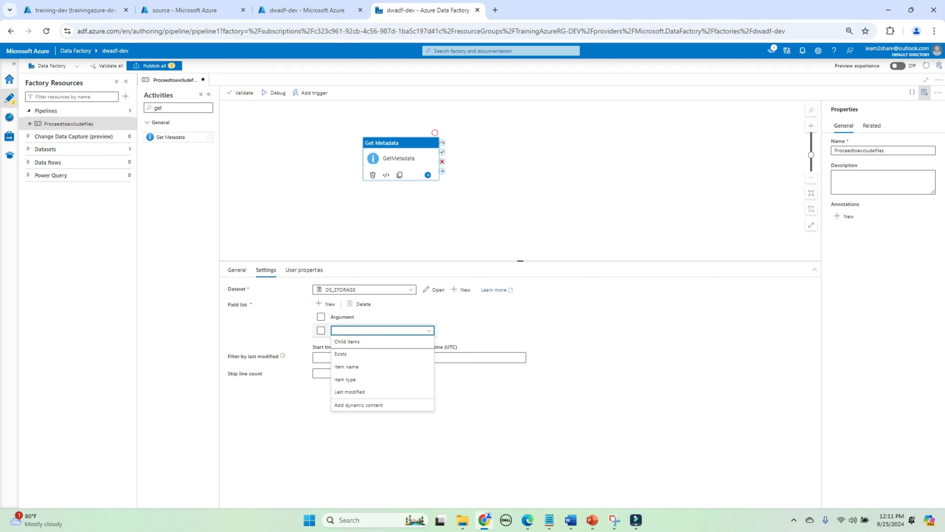
click(347, 342)
Step: Add a ForEach activity beside GetMetadata on the canvas and connect GetMetadata's success output to it
drag(521, 261, 521, 235)
drag(401, 160, 397, 159)
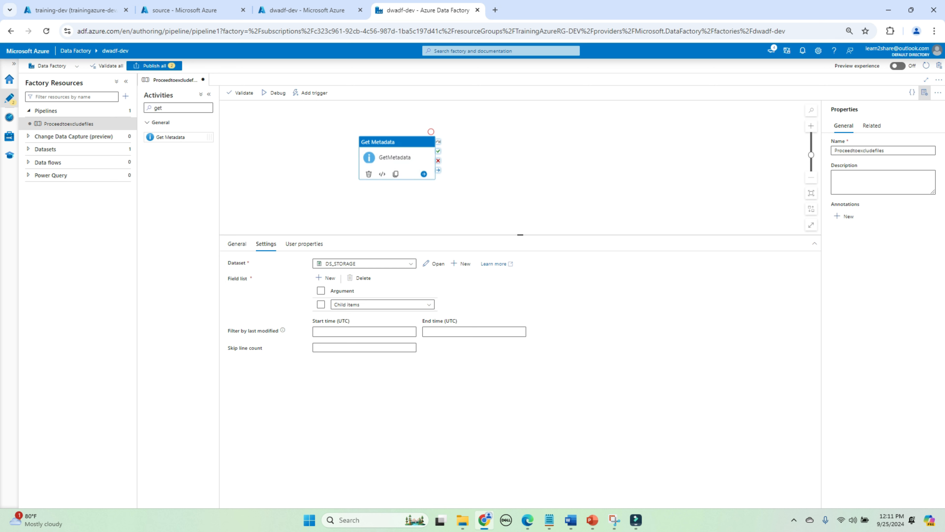
text(for)
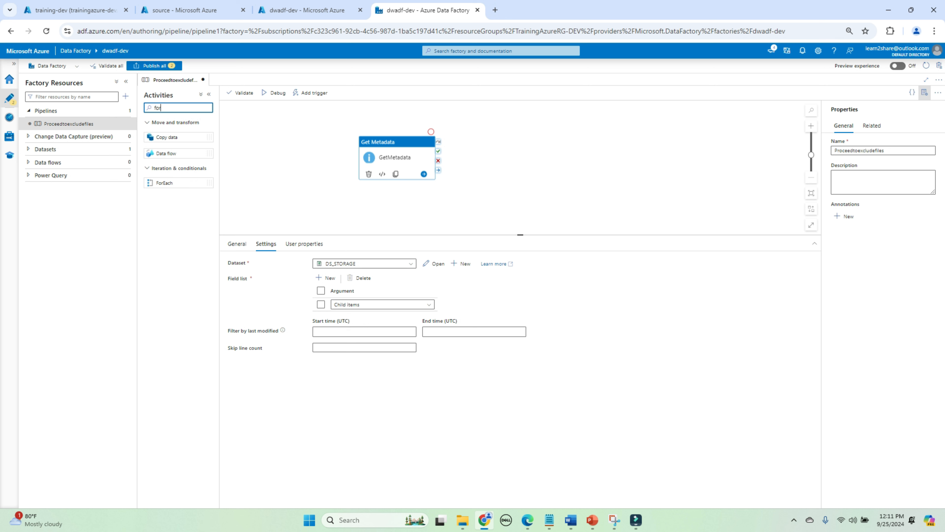
click(164, 183)
drag(165, 182, 496, 157)
drag(397, 157, 357, 162)
drag(515, 162, 504, 160)
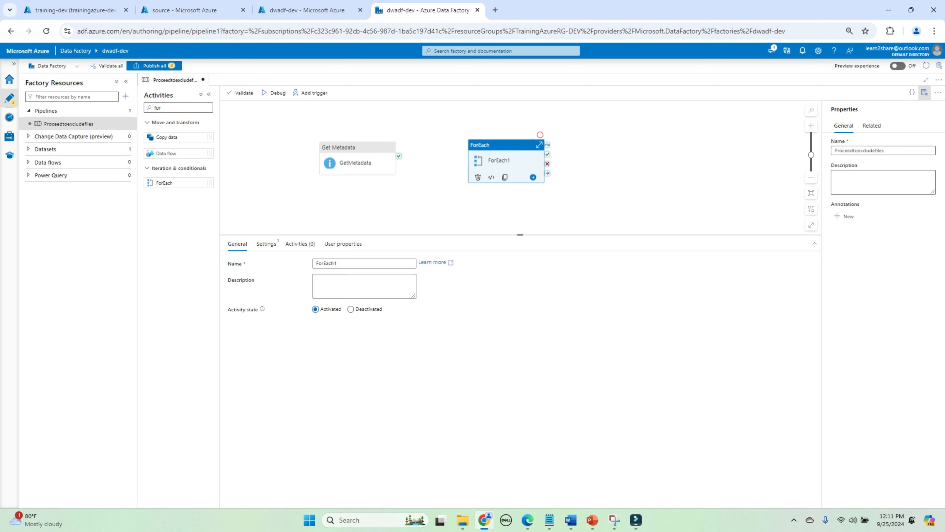
click(373, 162)
drag(398, 154, 484, 159)
Step: Rename the ForEach activity as ForEachFile
click(499, 161)
click(336, 263)
key(BackSpace)
text(Fi;e)
key(BackSpace)
key(BackSpace)
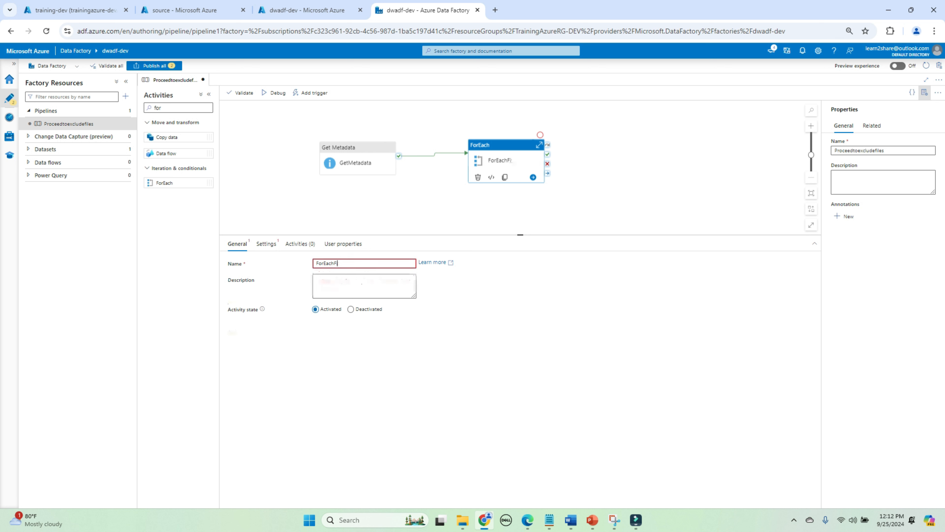
text(le)
key(Tab)
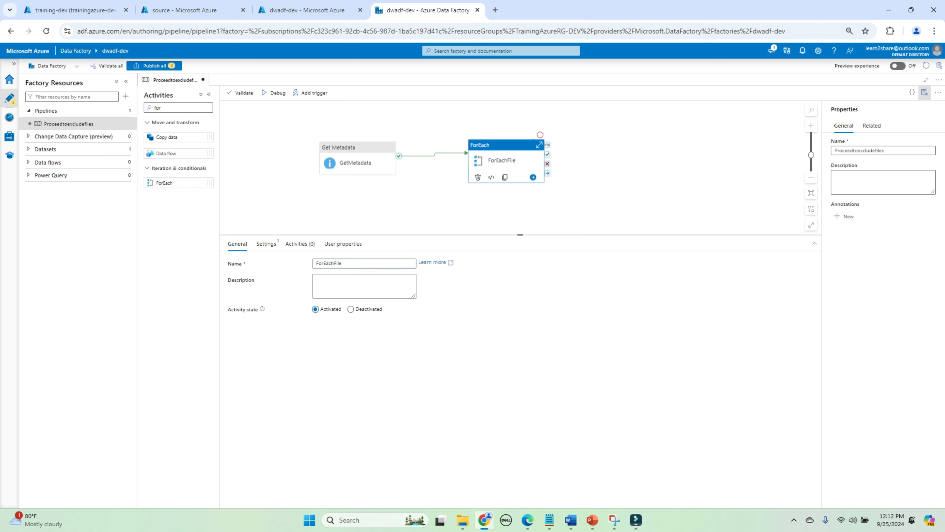
click(266, 244)
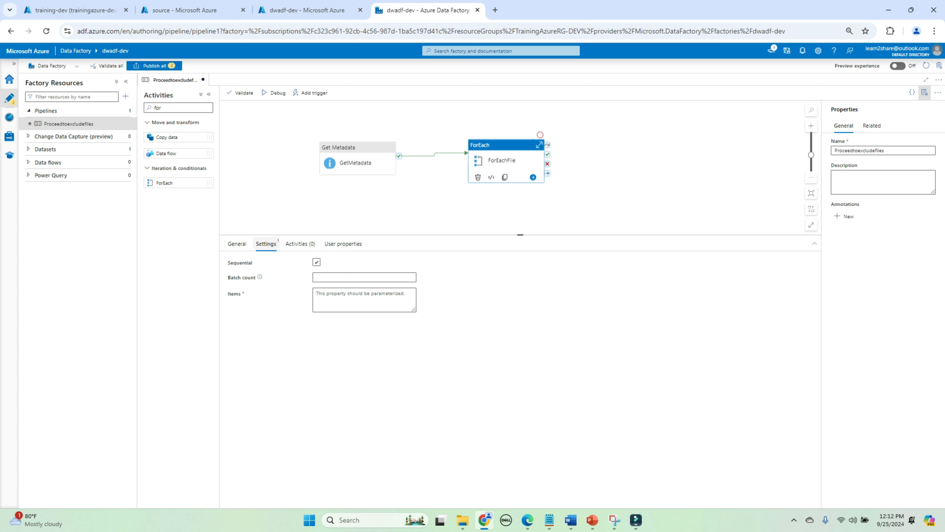
click(317, 262)
click(364, 284)
click(349, 303)
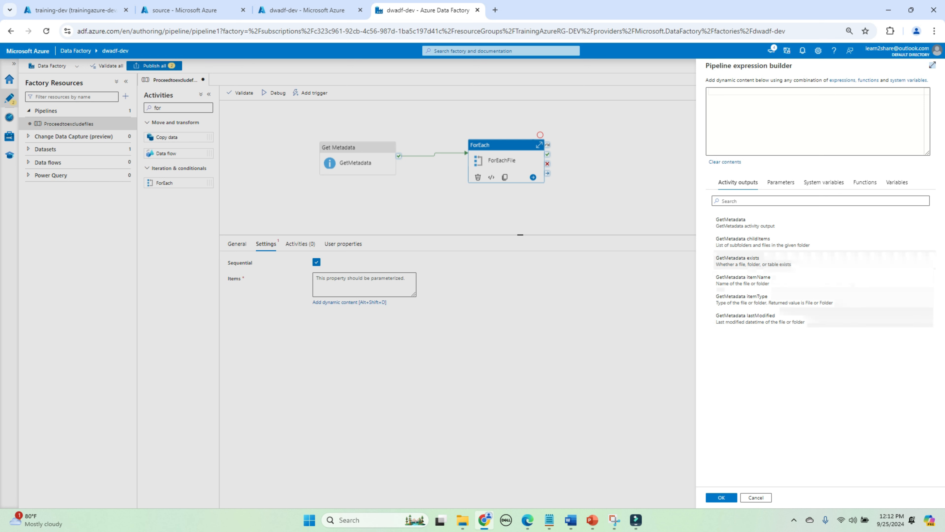
click(742, 242)
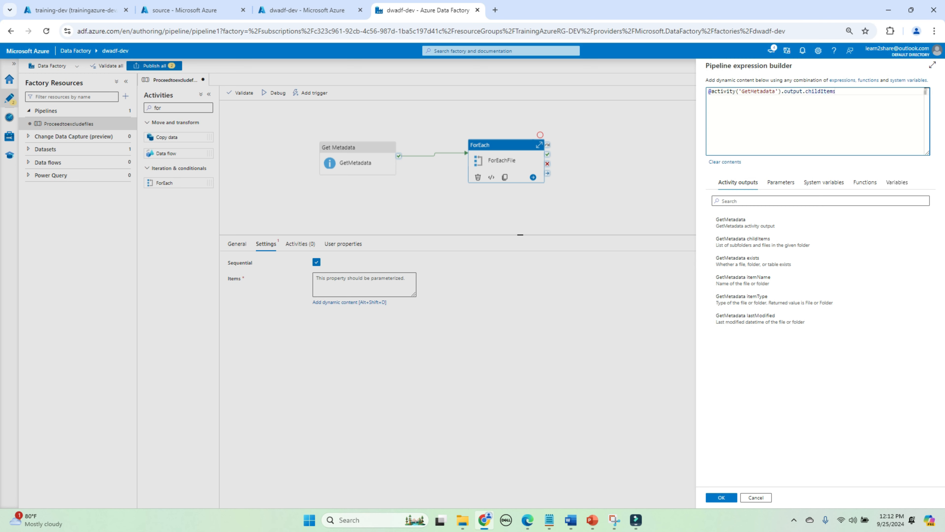
click(721, 497)
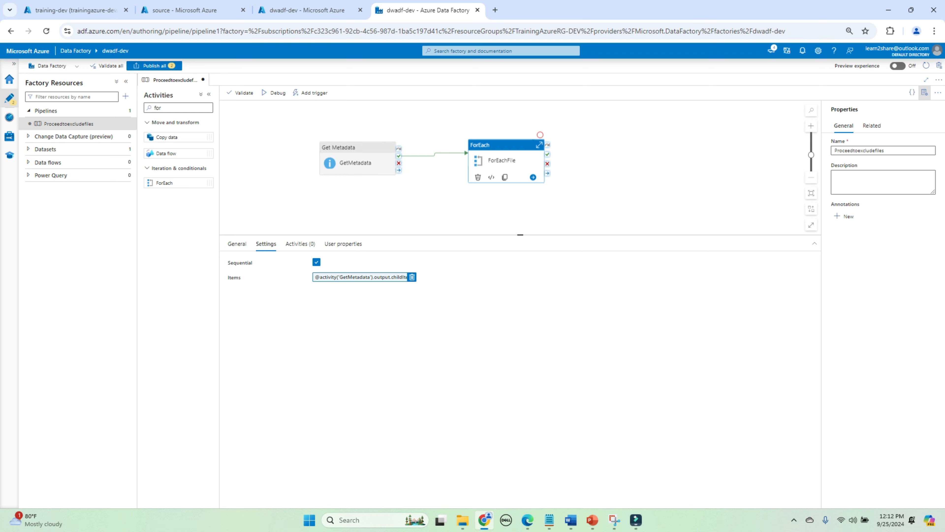
Step: Reposition the GetMetadata and ForEachFile activities closer together and level with each other on the canvas
drag(356, 163, 329, 153)
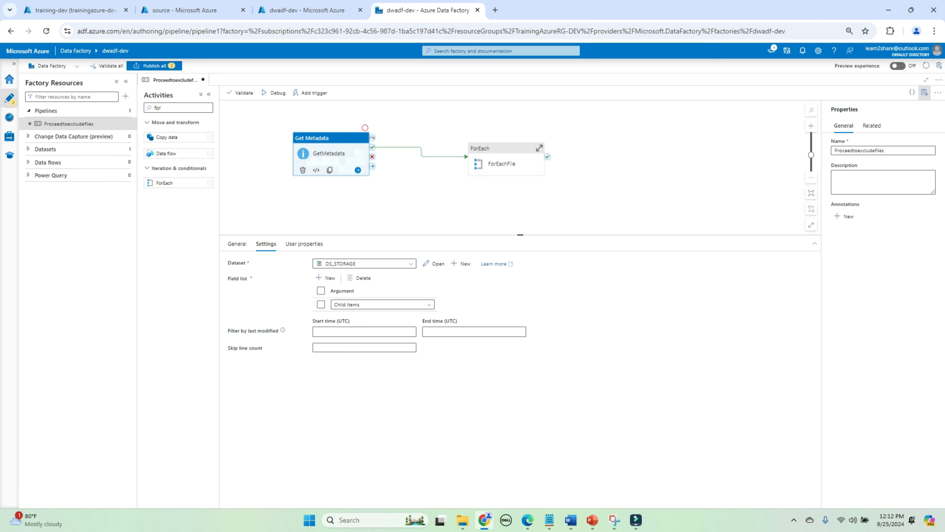
drag(510, 164, 472, 162)
drag(465, 142, 452, 141)
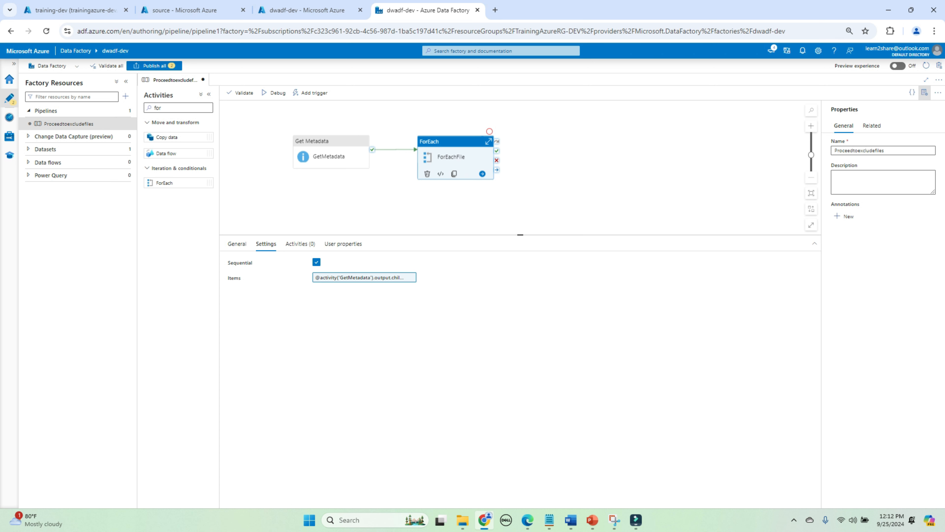
Step: Open ForEachFile's inner activities, find the Lookup activity and add it to the inner canvas
click(488, 141)
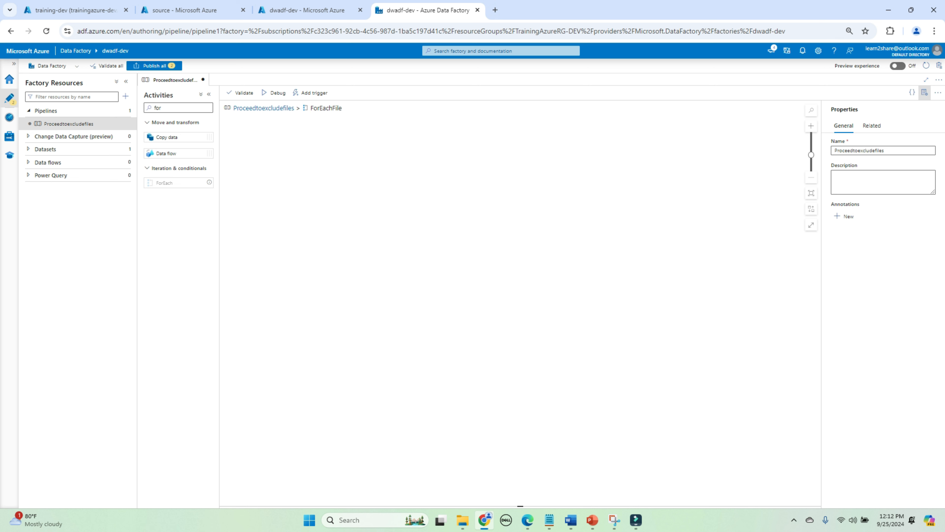
click(156, 108)
double_click(156, 108)
key(BackSpace)
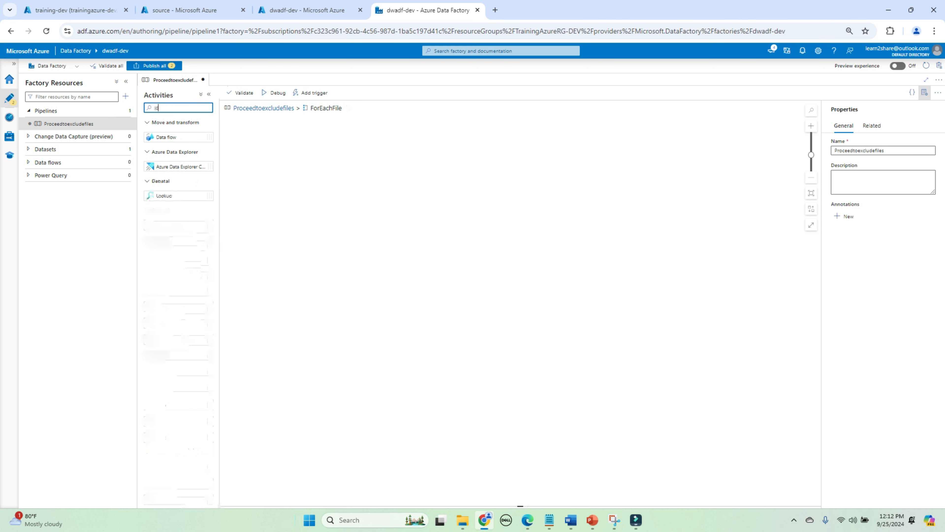
drag(163, 196, 439, 203)
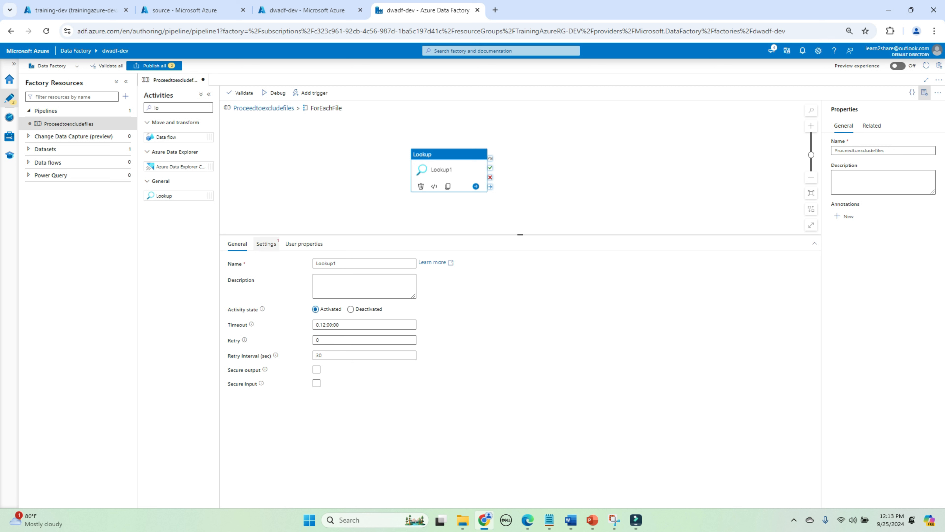
Step: Rename the Lookup activity as LookupFiles and open its settings
click(365, 263)
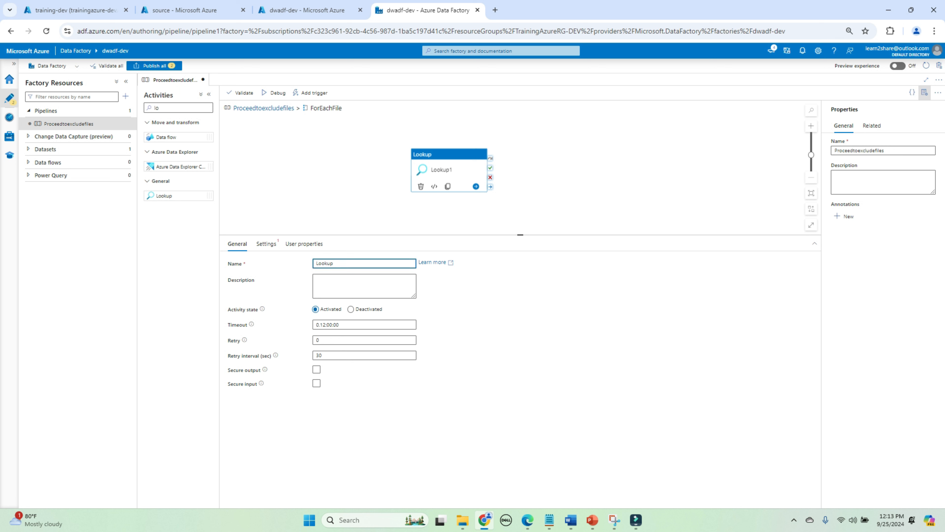
text(Files)
click(595, 186)
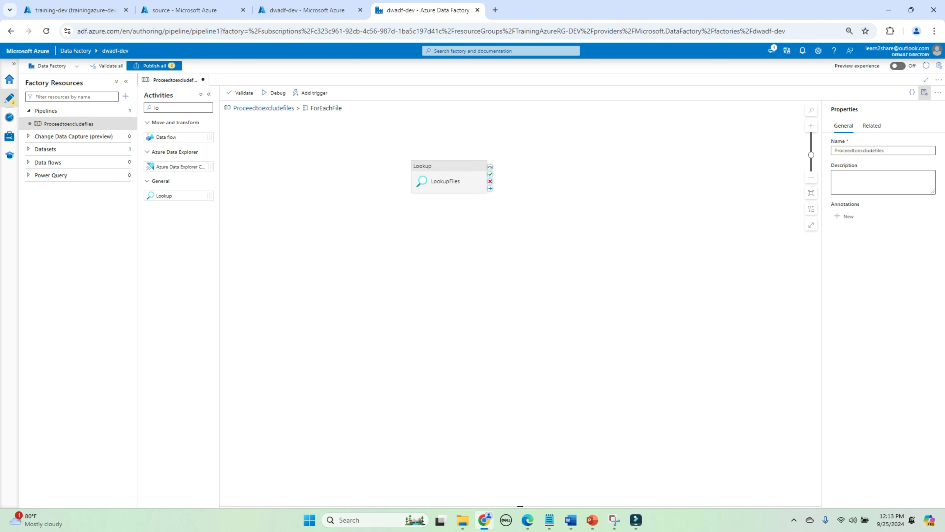
click(447, 164)
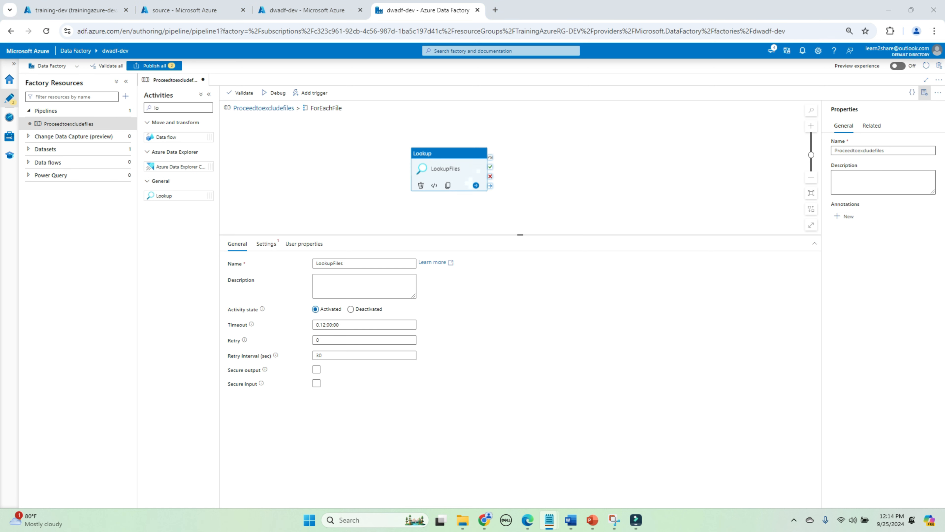
click(266, 244)
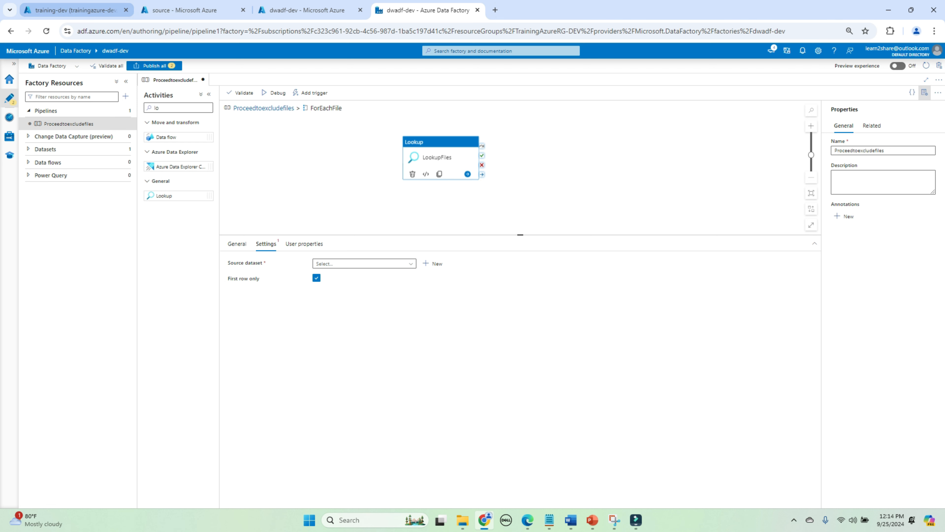
Step: Switch to the training-dev query editor and run a SELECT of ReloadFlag from ProcessedFilesConfig_new where ProcessedDate is today and reloadflag=0
click(74, 10)
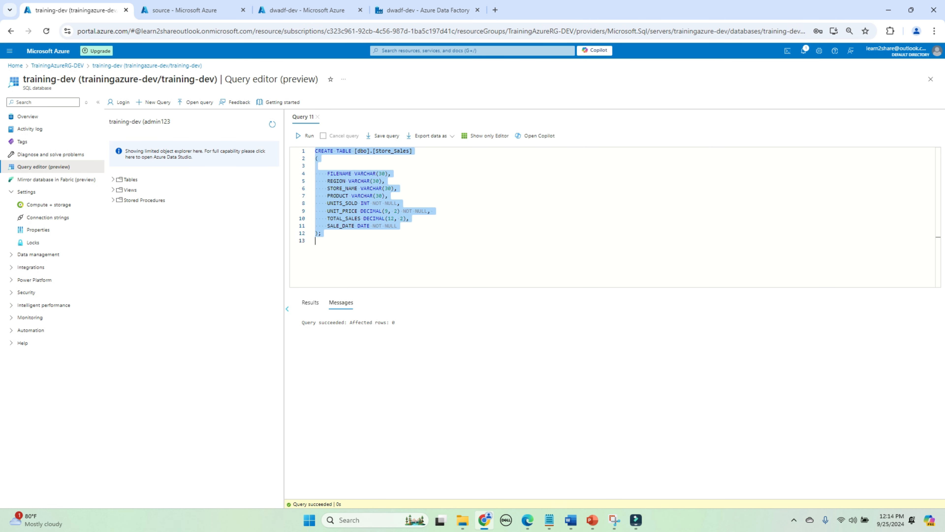
key(alt+Tab)
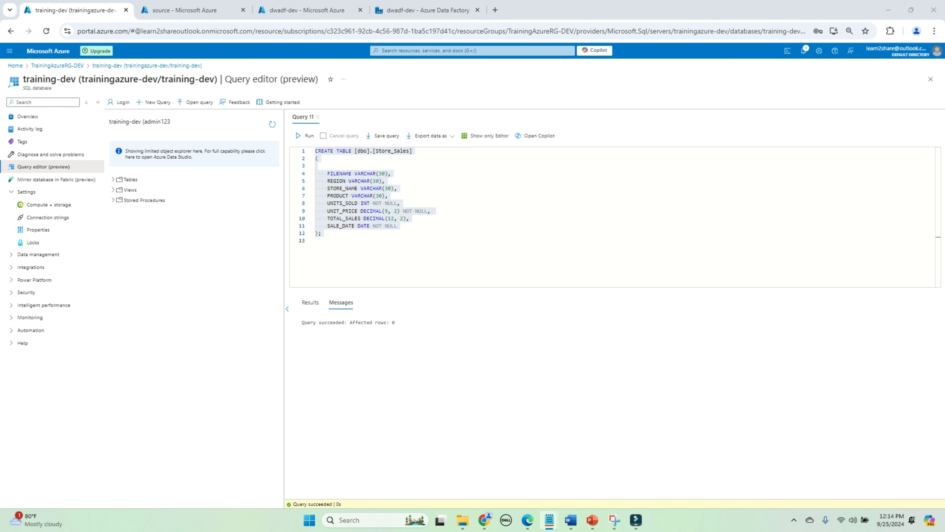
key(alt+Tab)
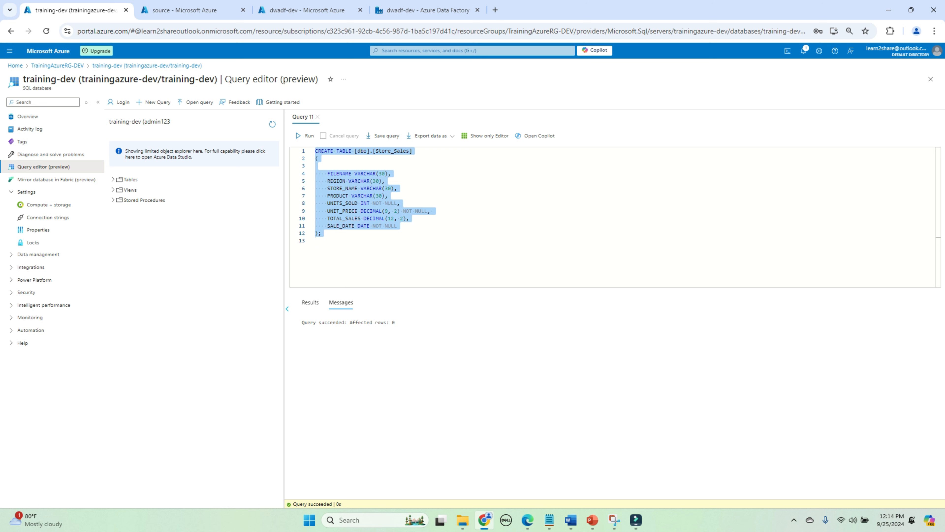
text(SELECT ReloadFlag  FROM ProcessedFilesConfig_new   WHERE CAST(ProcessedDate AS DATE) = CAST(GETDATE() AS DATE) AND  reloadflag=0)
key(ctrl+Return)
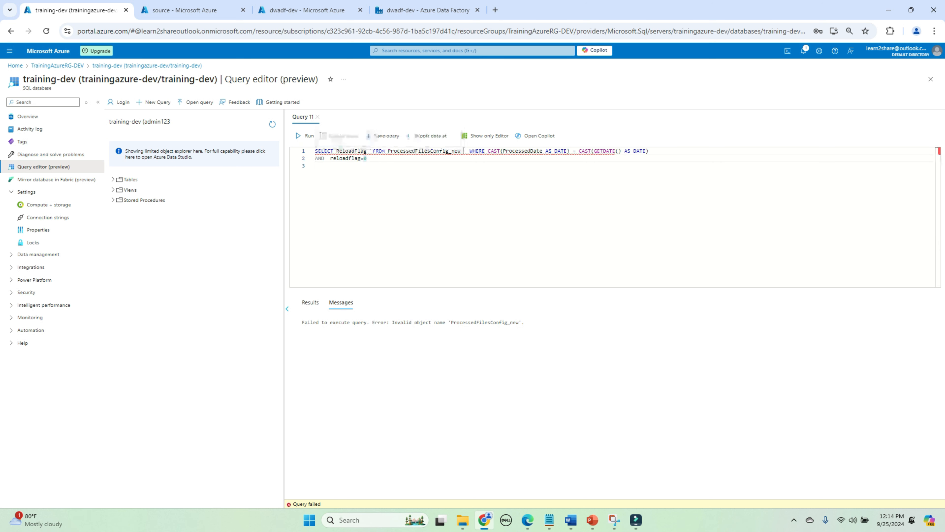
Step: Change the query's table name to ProcessedFilesConfig, copy the query into a new query window and run it
key(BackSpace)
key(BackSpace)
key(BackSpace)
key(BackSpace)
key(ctrl+a)
key(ctrl+c)
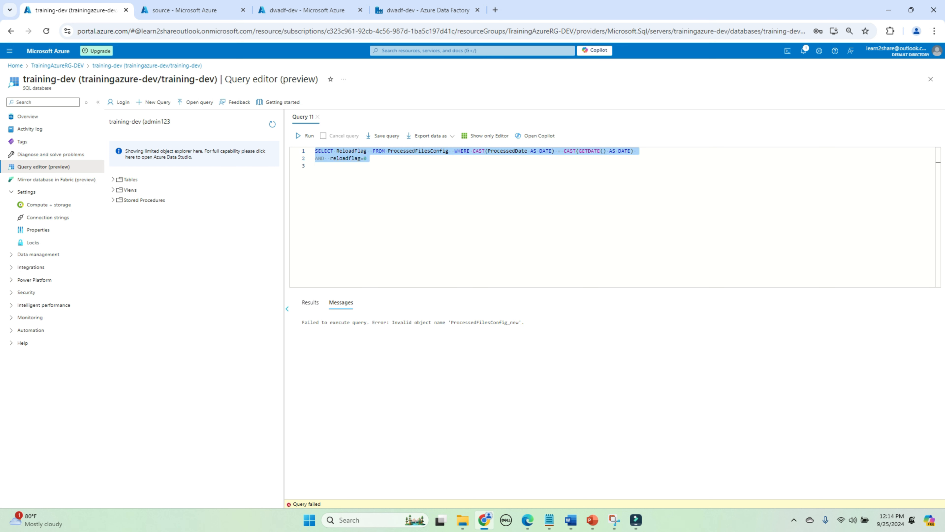
click(318, 116)
click(154, 102)
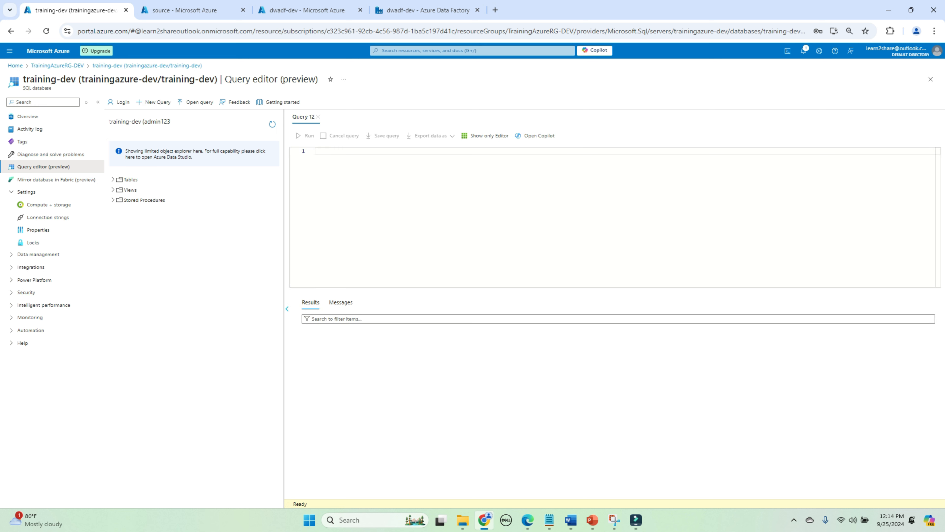
key(ctrl+v)
click(304, 135)
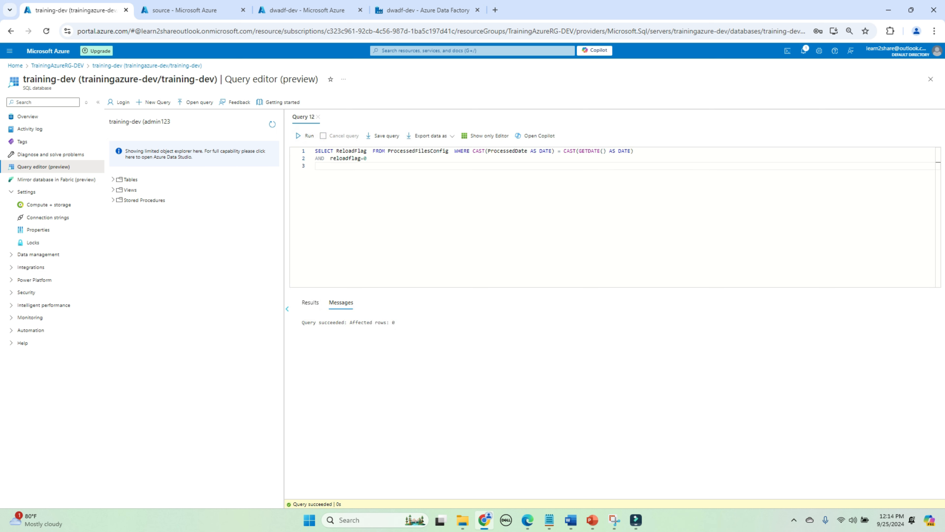
Step: Run only the SELECT ReloadFlag FROM ProcessedFilesConfig part of the query, without its WHERE conditions
drag(450, 151, 314, 151)
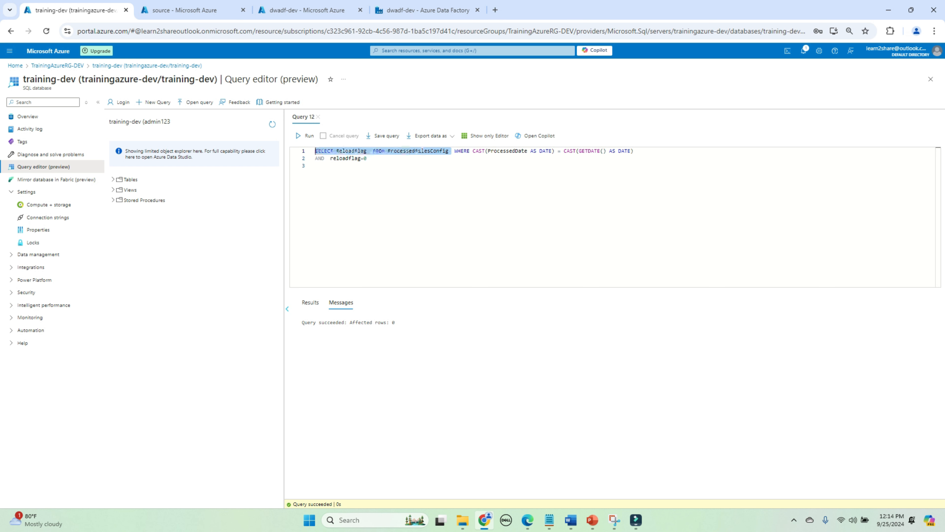
click(304, 135)
click(315, 166)
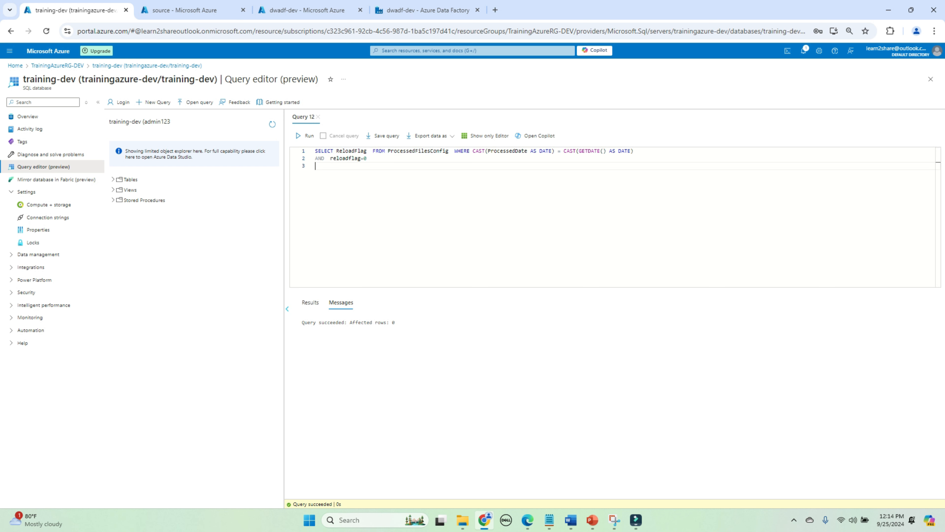
key(Return)
Step: Return to Data Factory and start a new source dataset for LookupFiles with Azure SQL Database as the data store
click(424, 10)
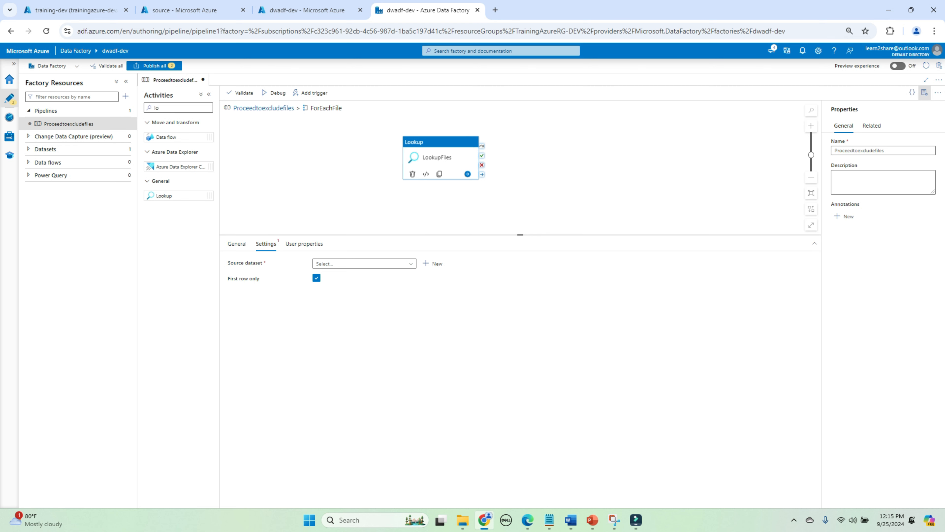
click(433, 263)
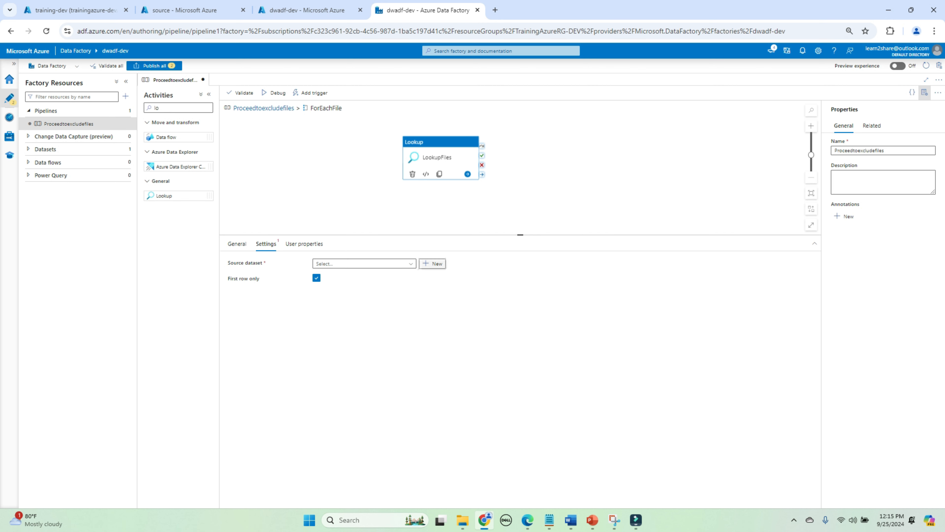
scroll(819, 305, down, 1)
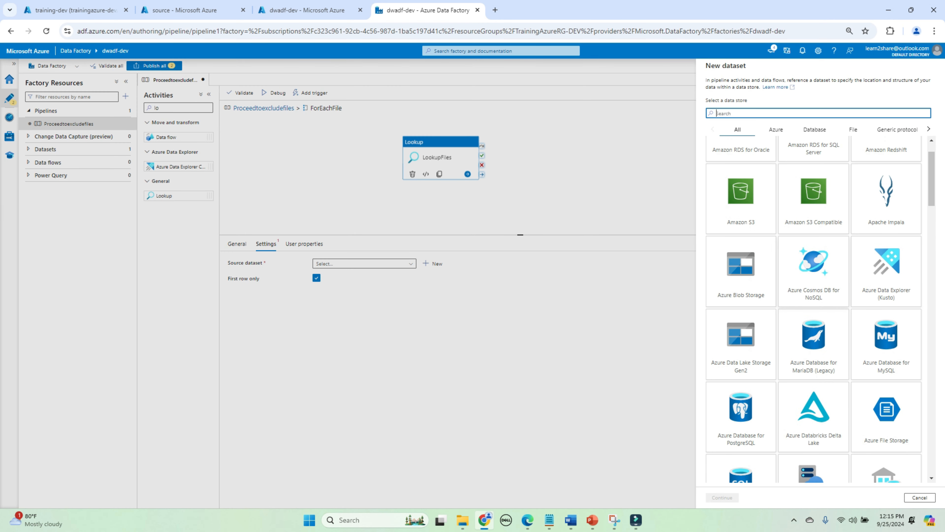
scroll(743, 365, down, 1)
click(741, 440)
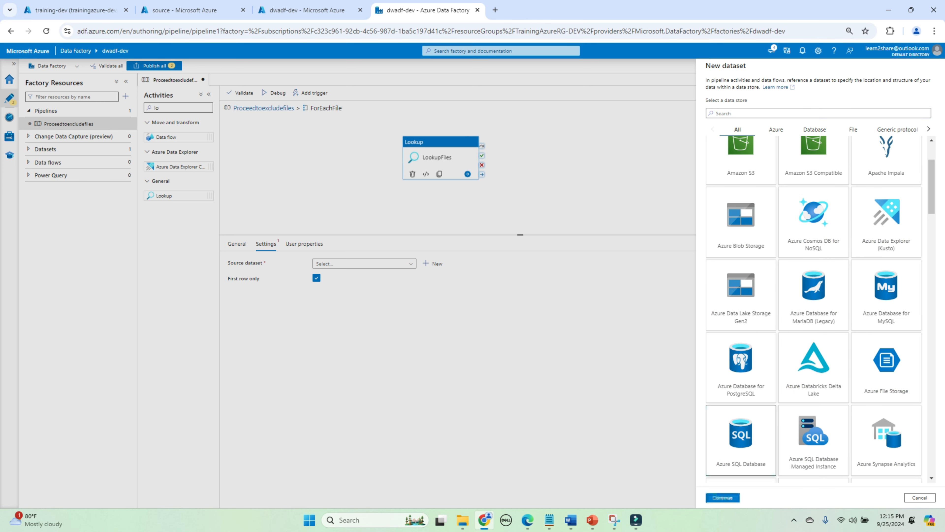
click(722, 497)
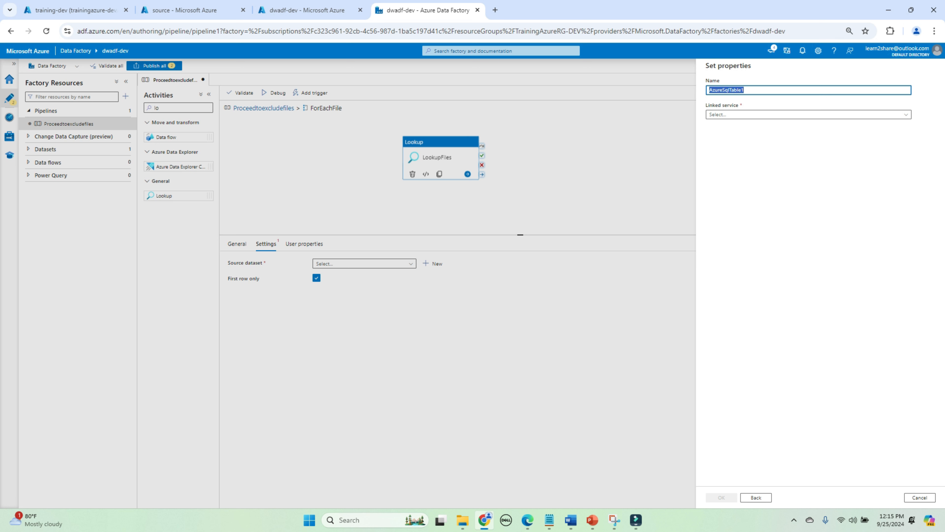
Step: Name the dataset ds_AzureSqlTable, link it to LS_AzureSqlDatabase and create it without choosing a table
click(743, 90)
text(ds_)
key(End)
key(BackSpace)
click(809, 115)
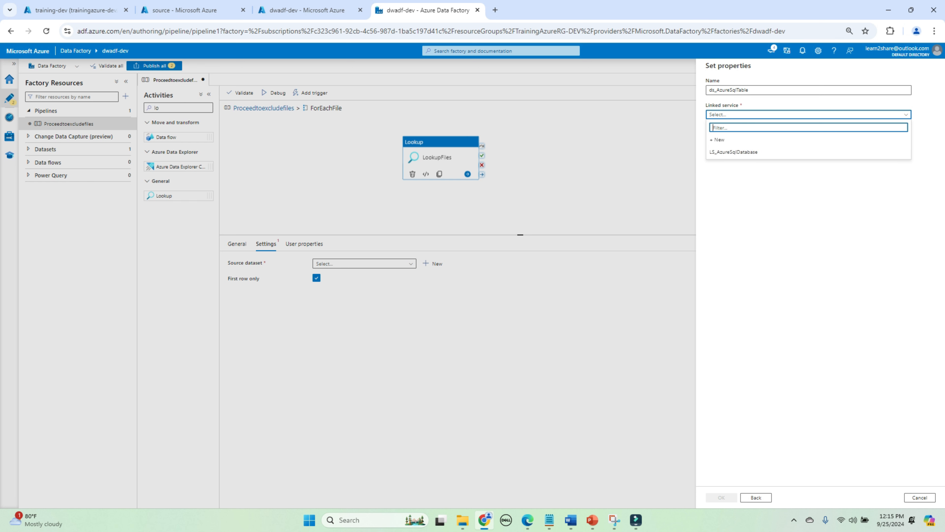
click(734, 152)
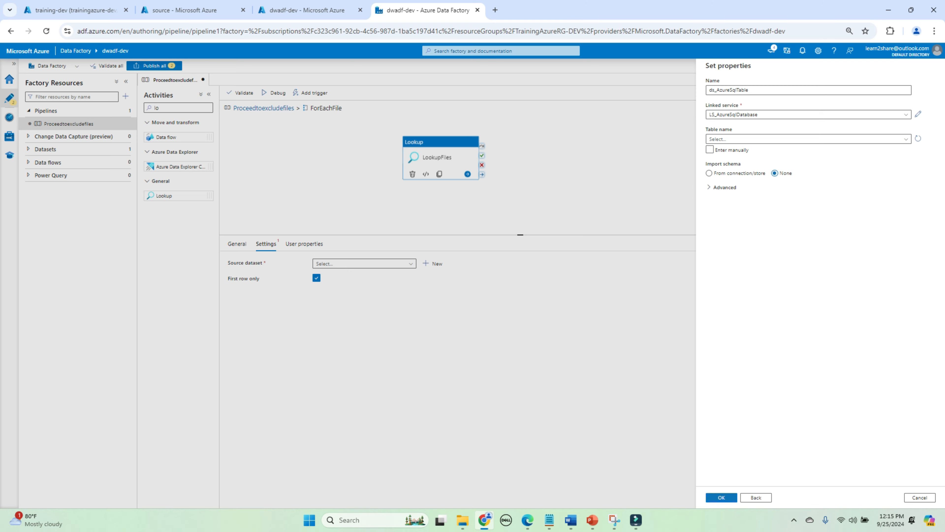
click(721, 498)
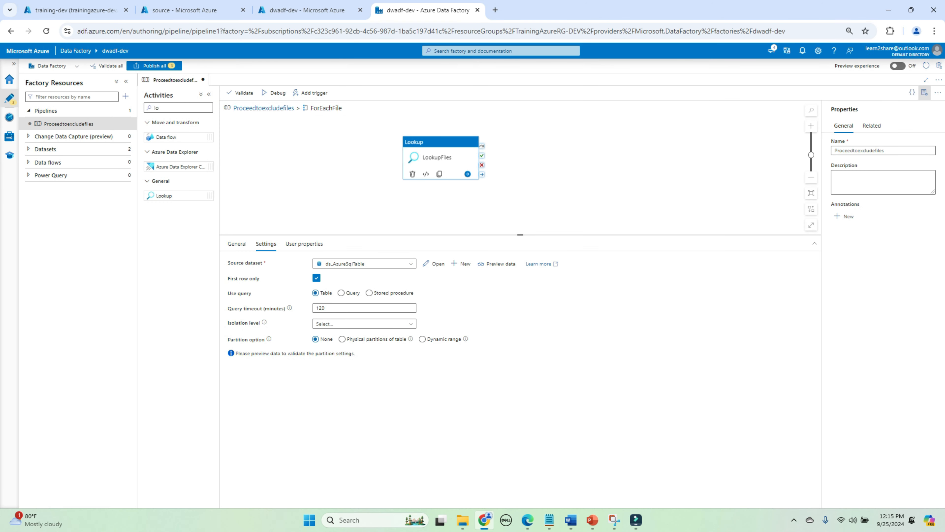
click(341, 293)
click(364, 315)
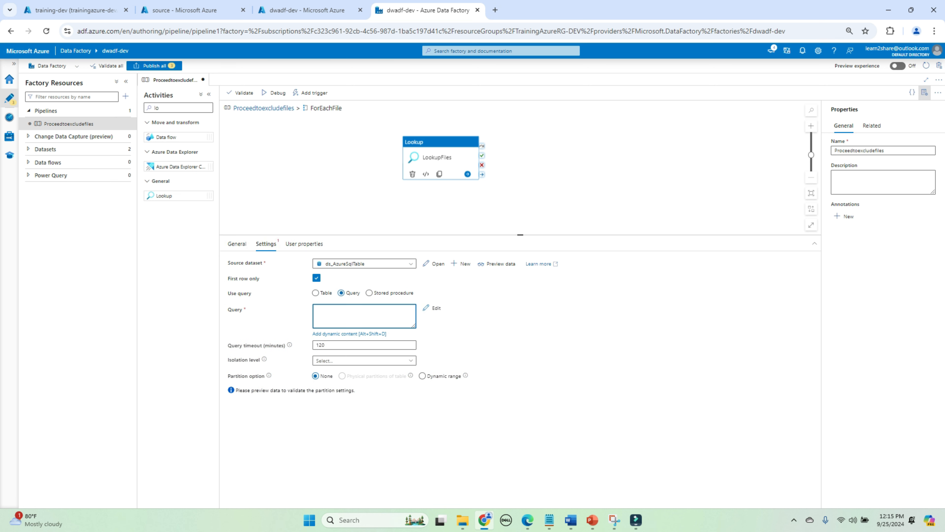
key(alt+shift+d)
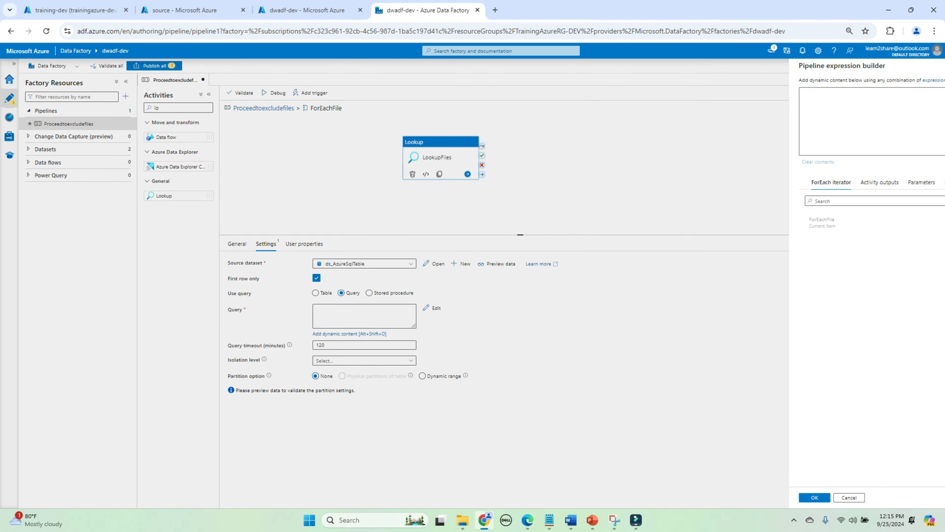
click(549, 520)
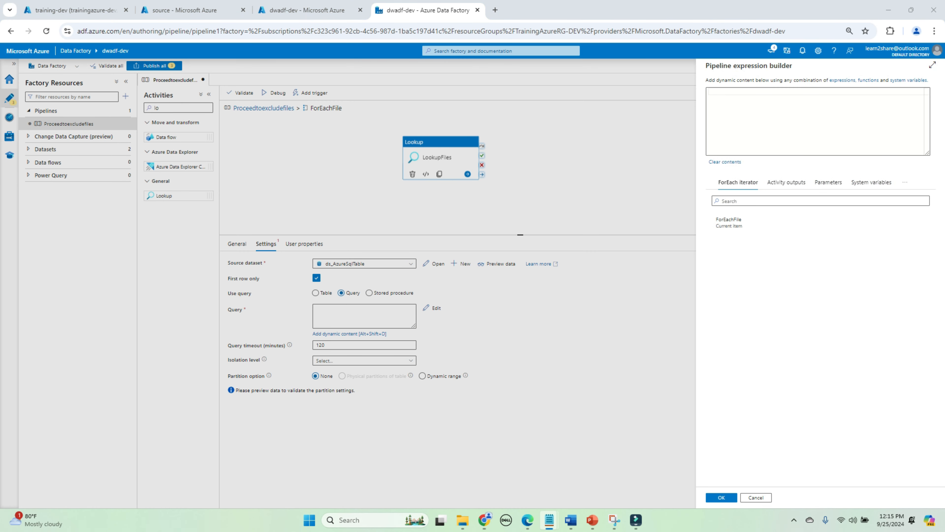
text(@concat('SELECT ReloadFlag  FROM ProcessedFilesConfig_new     WHERE CAST(ProcessedDate AS DATE) = CAST(GETDATE() AS DATE) AND  reloadflag=0 AND  FileName = ''', item().name, ''''))
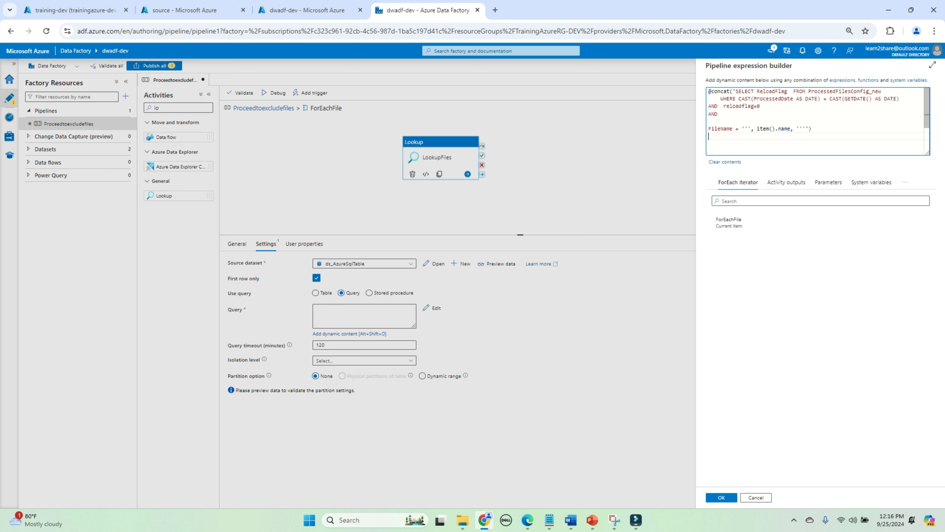
Step: Change the table name in the lookup query expression to ProcessedFilesConfig
drag(870, 91, 882, 92)
key(BackSpace)
click(739, 106)
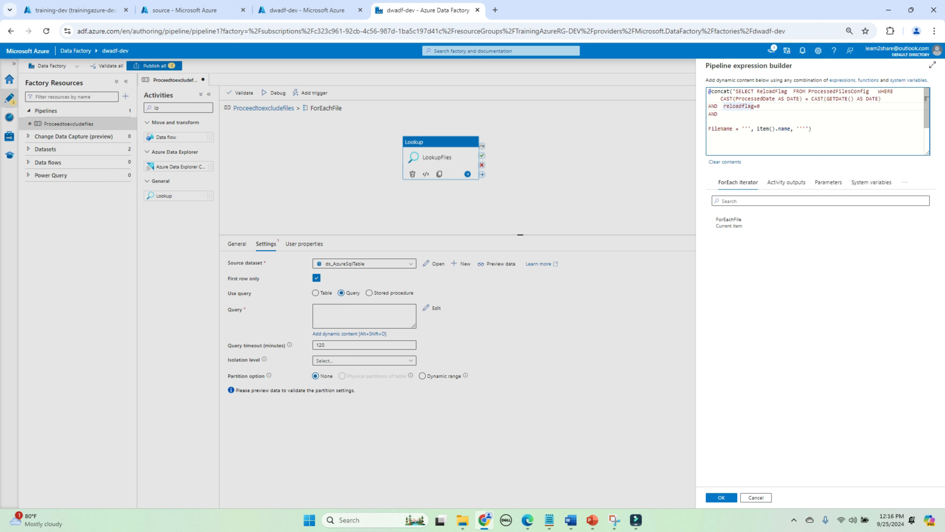
Step: Review the ReloadFlag lookup query expression and apply it as the query of LookupFiles
click(760, 106)
double_click(722, 129)
click(812, 128)
click(773, 92)
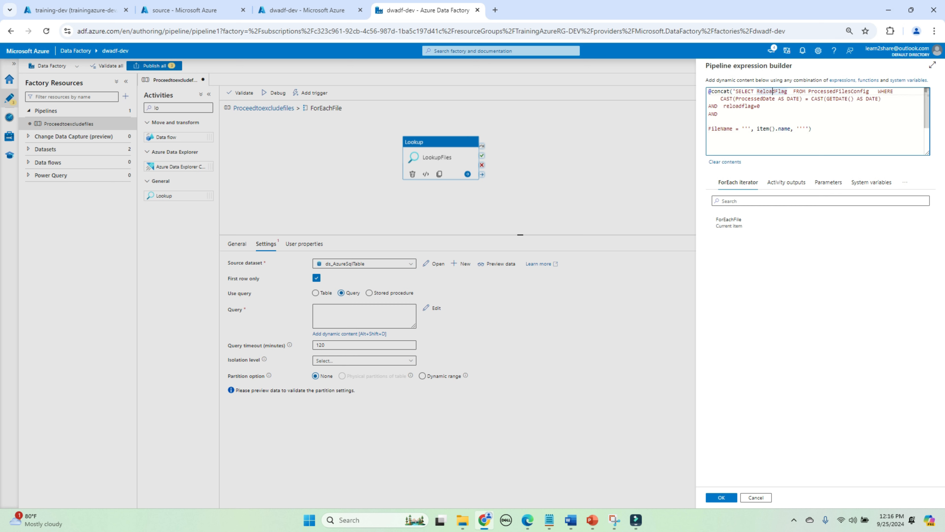
click(721, 498)
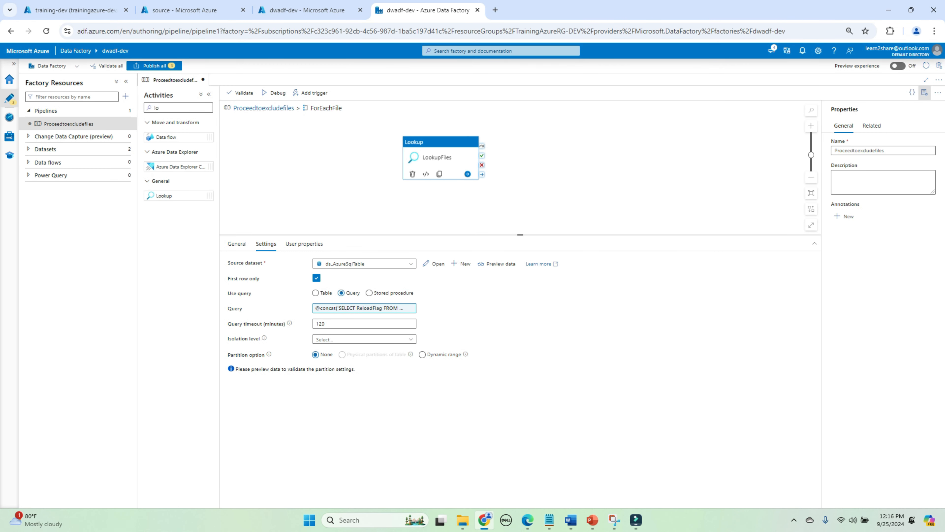
Step: Add an If Condition activity inside ForEachFile and connect it to run on success of LookupFiles
click(549, 519)
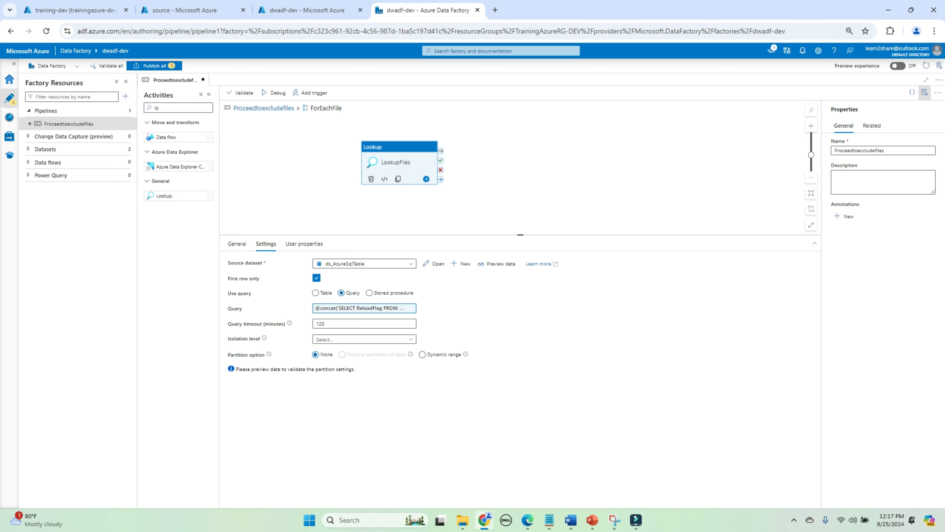
drag(399, 162, 398, 163)
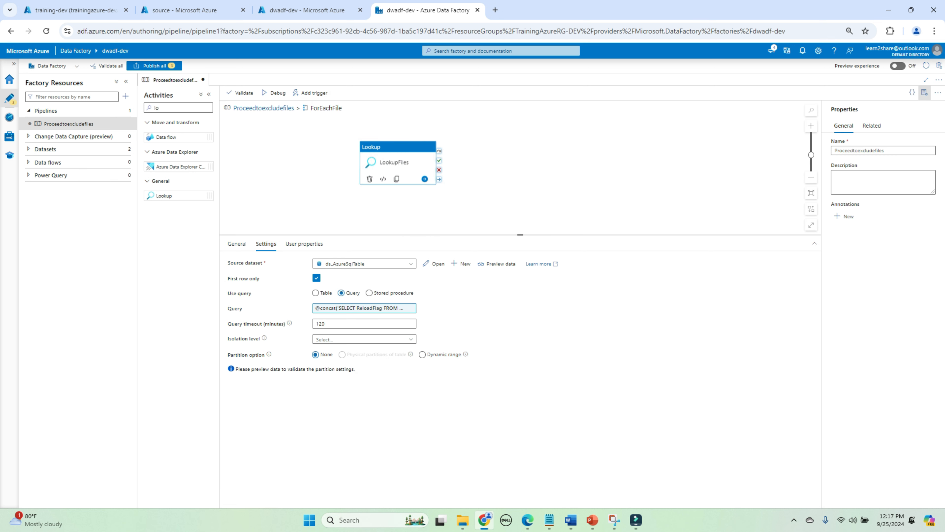
double_click(157, 108)
text(if)
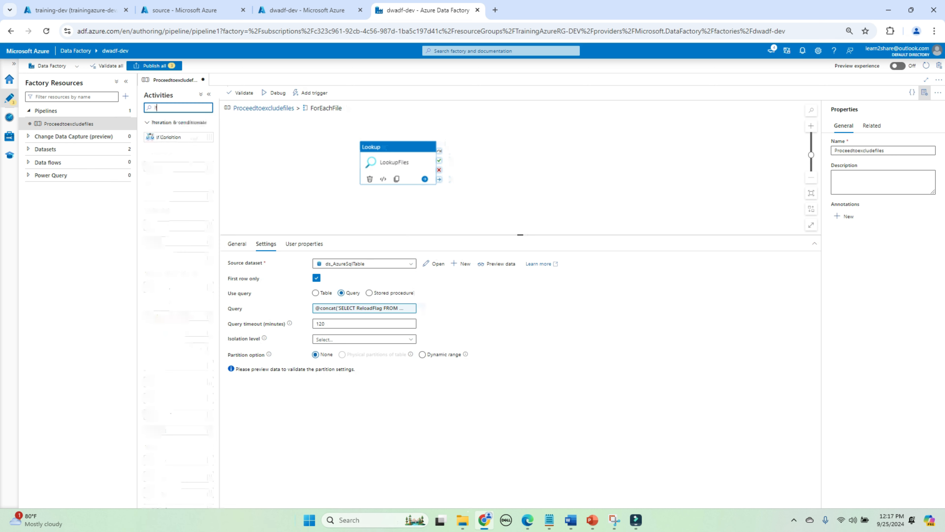
drag(168, 136, 521, 164)
drag(380, 150, 378, 157)
drag(401, 154, 524, 154)
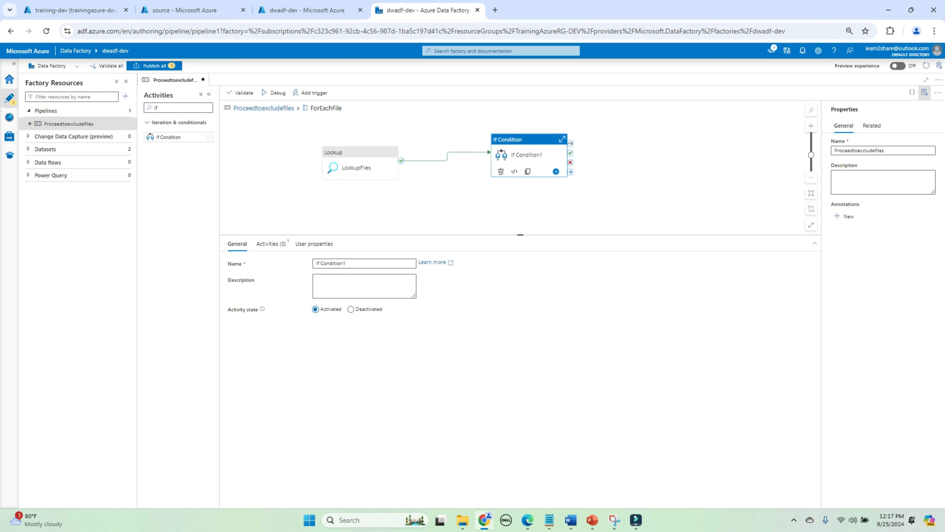
click(271, 244)
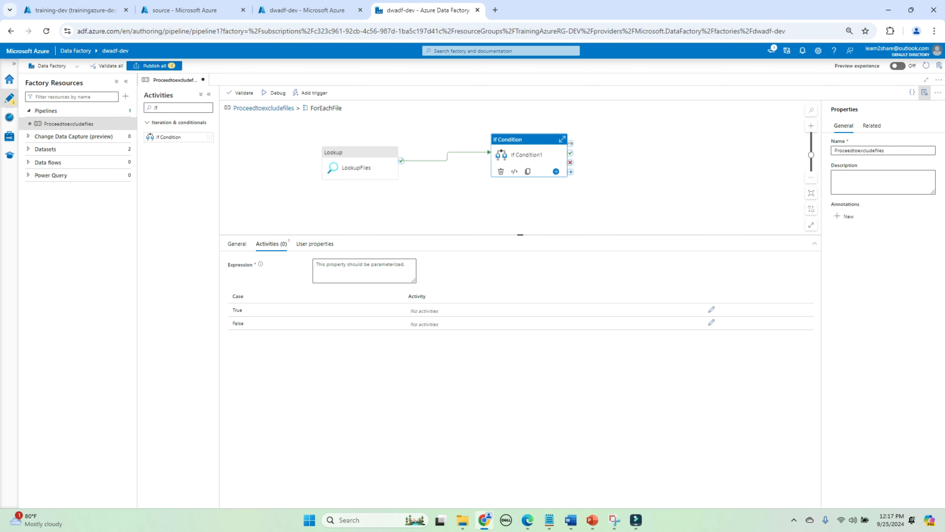
key(alt+shift+d)
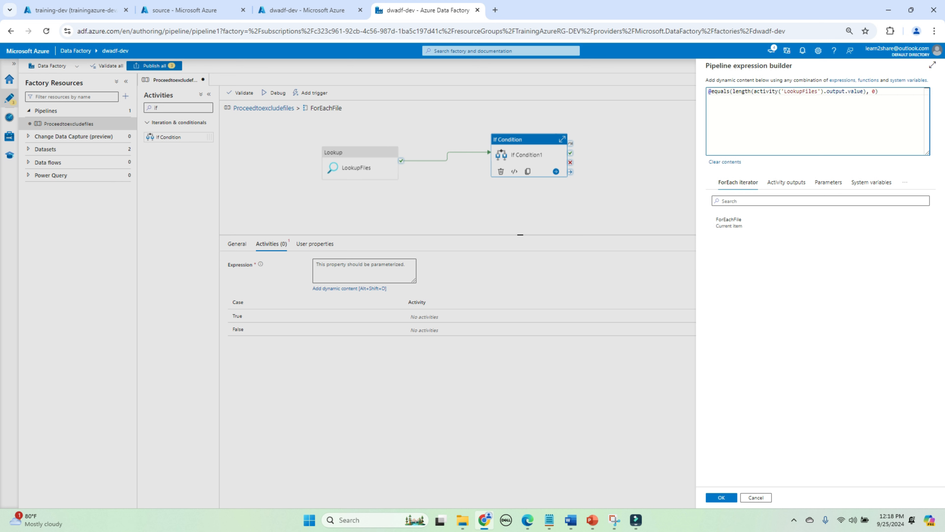
drag(732, 91, 868, 91)
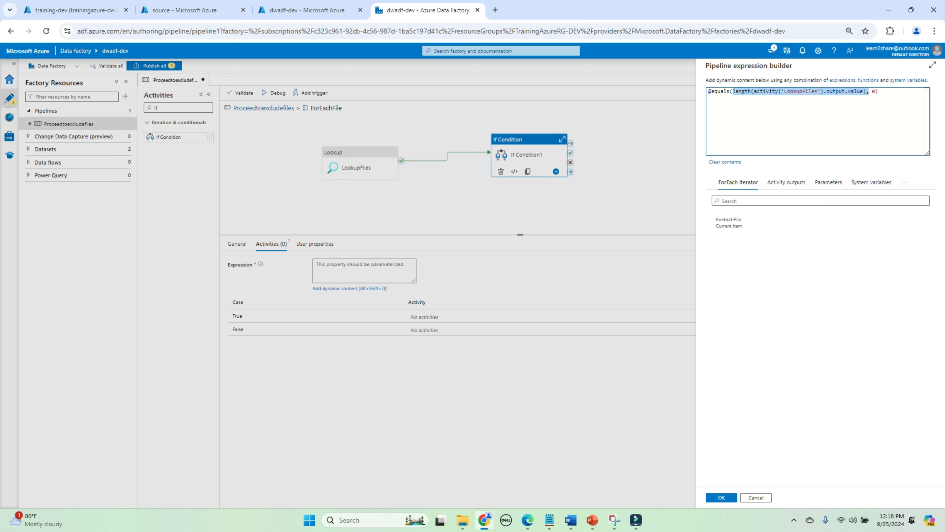
click(873, 91)
click(878, 91)
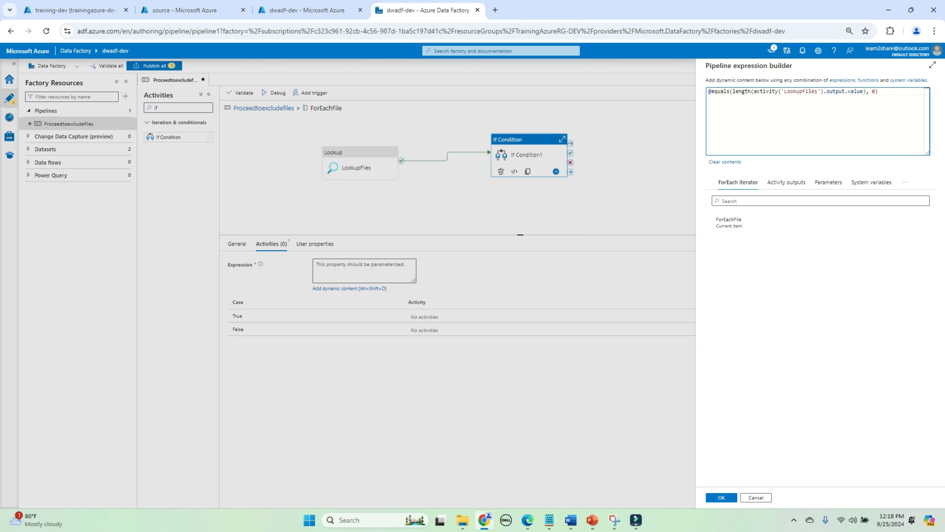
double_click(812, 91)
click(721, 497)
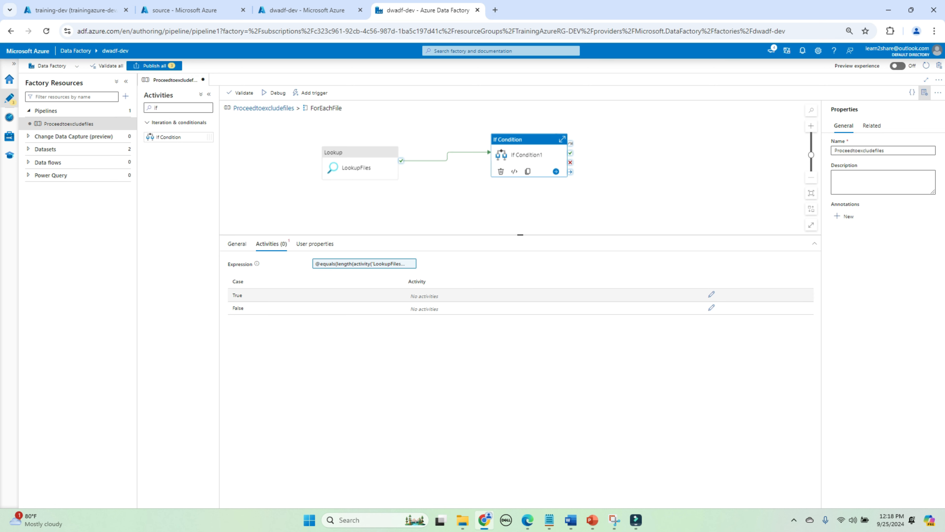
Step: Add a Copy data activity to the True case of the If Condition
click(711, 294)
click(155, 108)
key(BackSpace)
key(BackSpace)
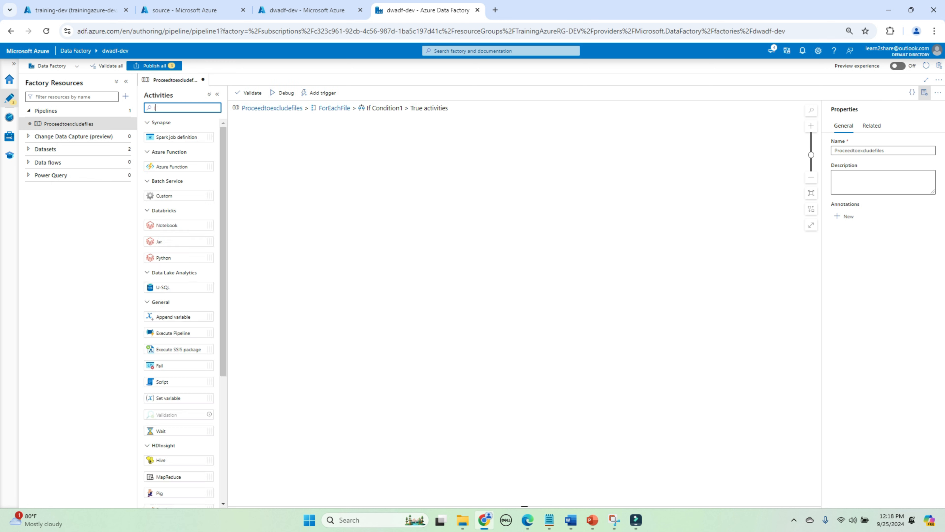
text(cop)
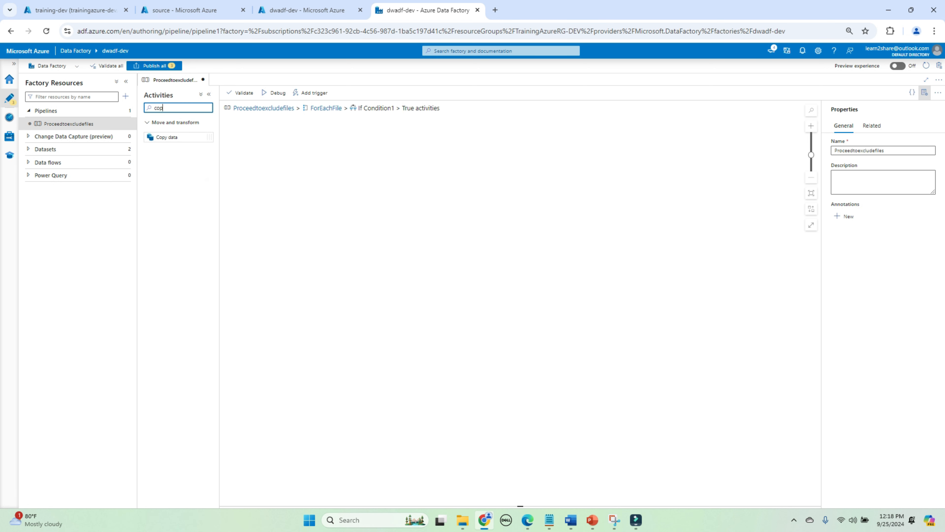
drag(166, 137, 447, 168)
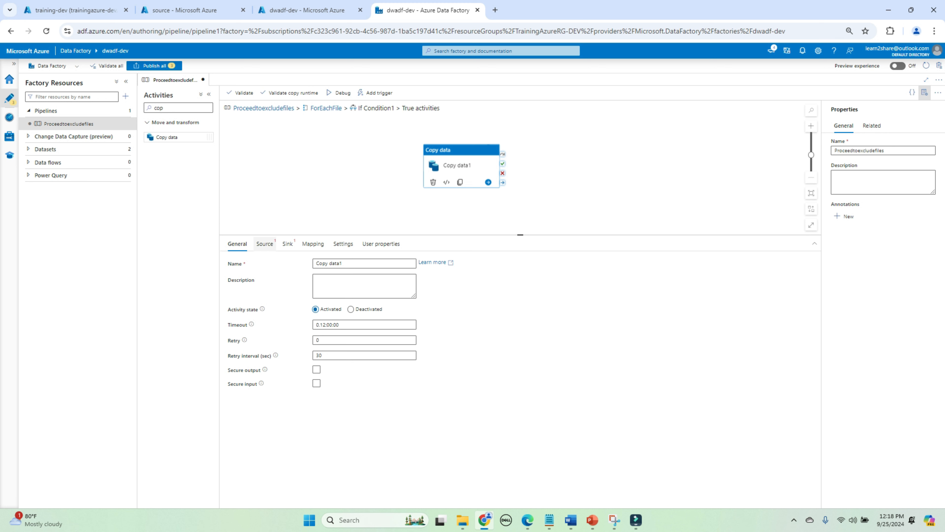
Step: Rename the copy activity as Copydata
click(335, 263)
double_click(335, 263)
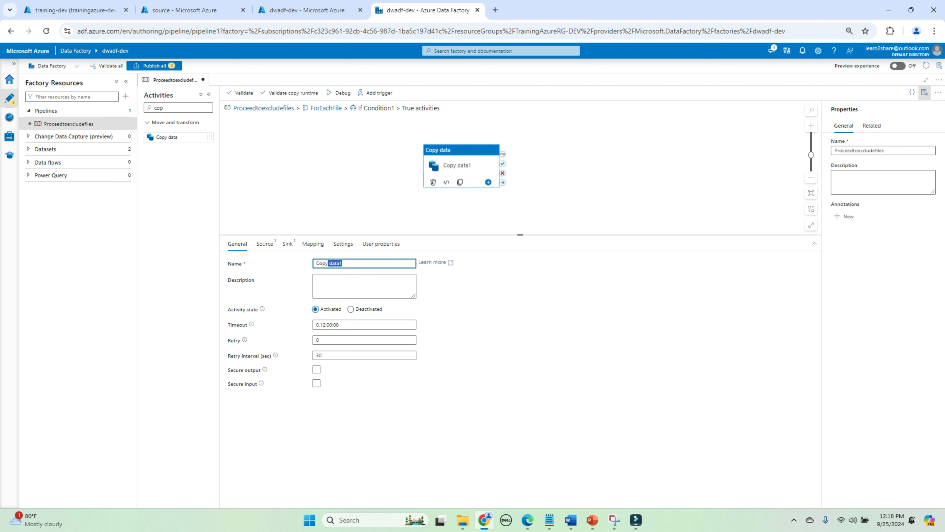
key(BackSpace)
key(BackSpace)
text(data)
Step: Start a new source dataset for Copydata using Azure Data Lake Storage Gen2 with the DelimitedText format
click(264, 243)
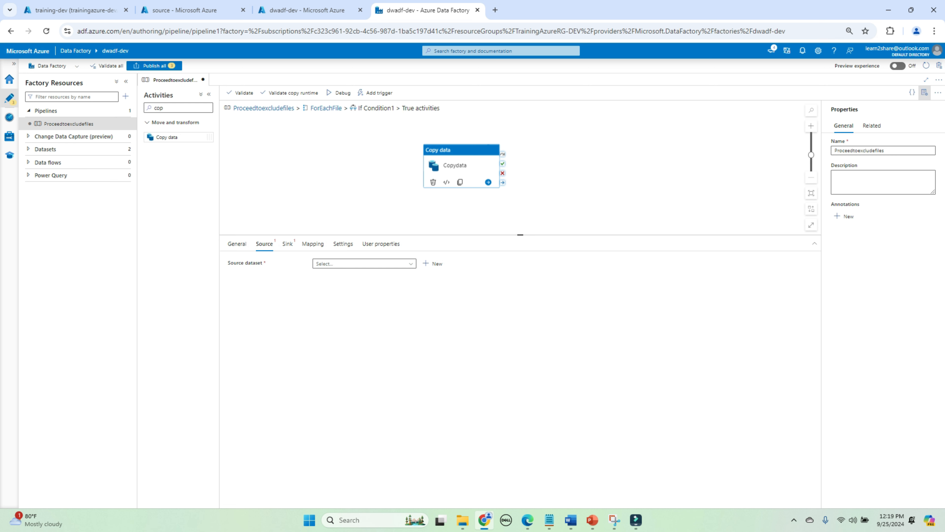
click(432, 263)
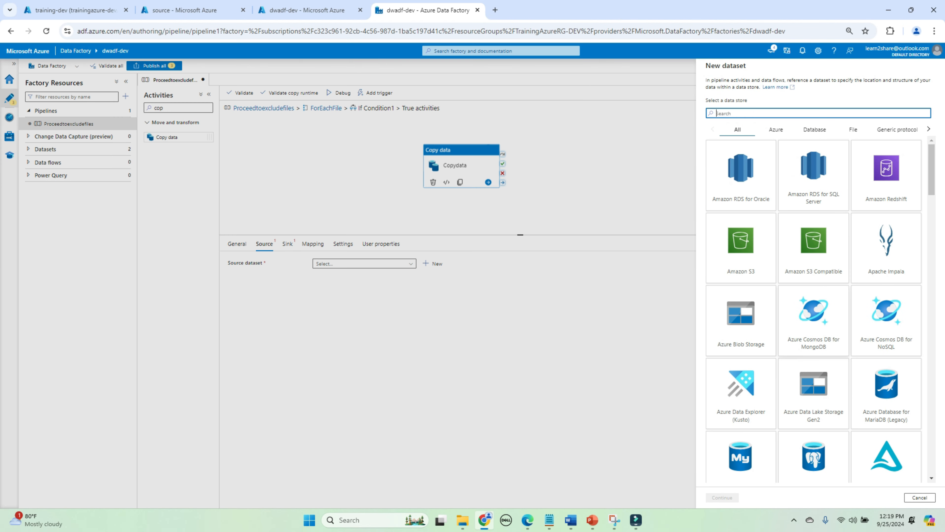
click(813, 391)
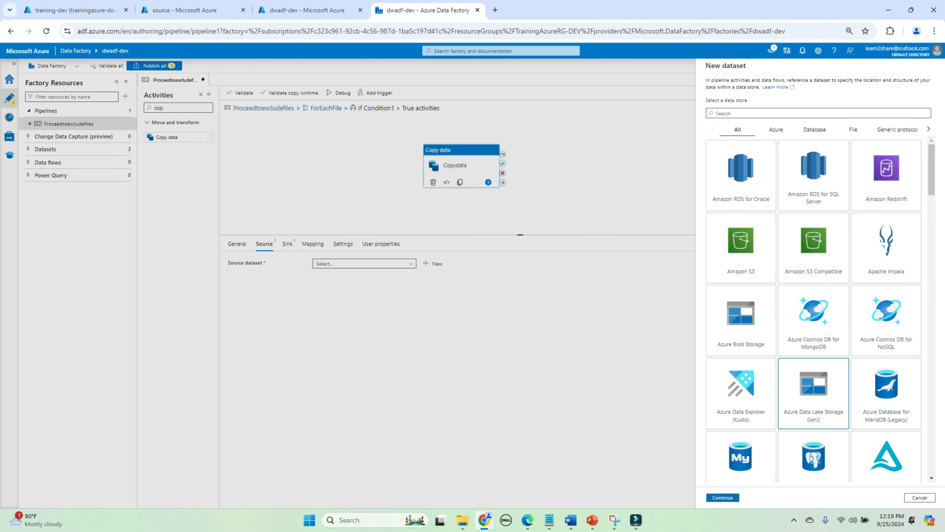
click(722, 497)
click(886, 123)
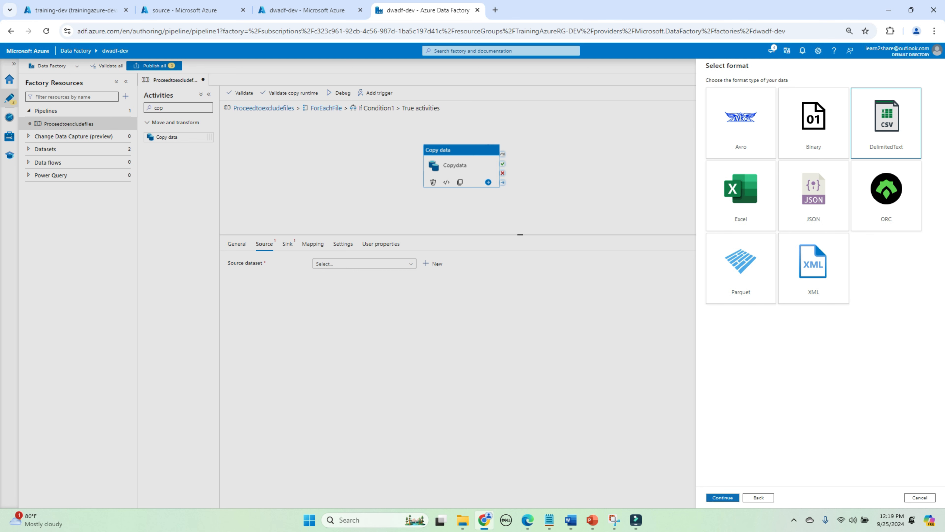
click(722, 497)
Step: Create the dataset as DS_FILES, linked to LS_AzureDataLakeStorage, with source as the file system and schema import set to None
text(DS_FILES)
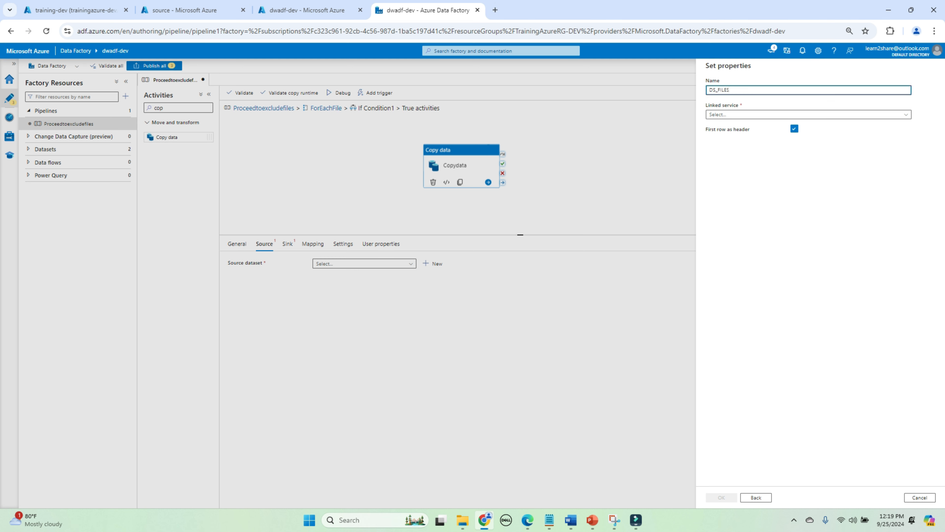
click(807, 114)
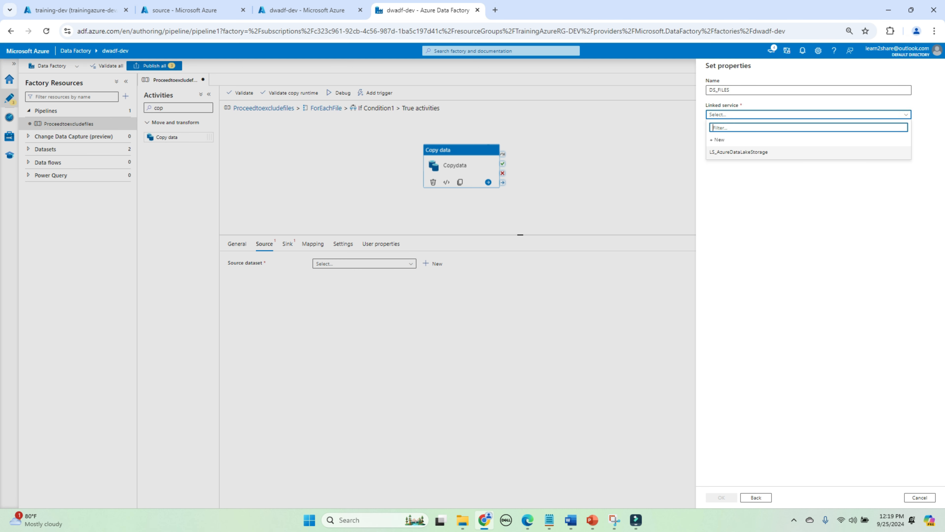
click(739, 151)
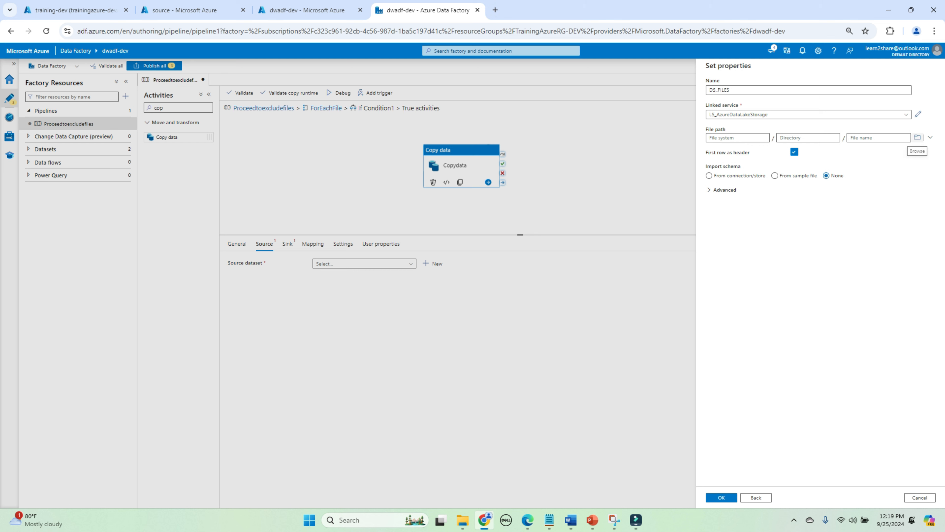
click(918, 137)
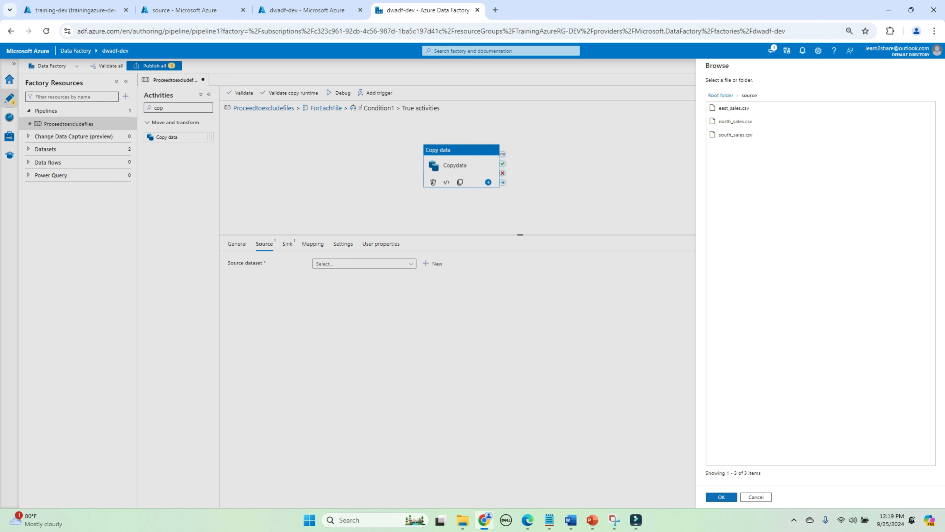
click(721, 496)
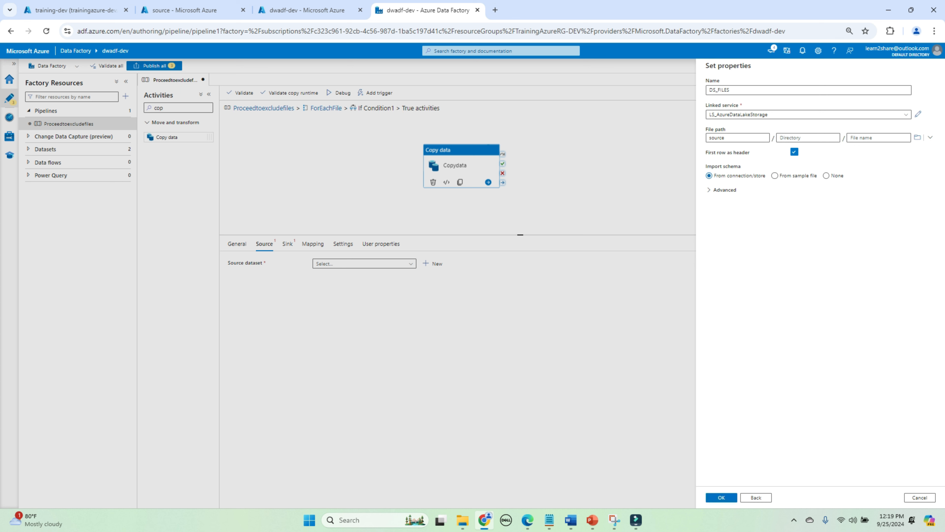
click(826, 175)
click(722, 497)
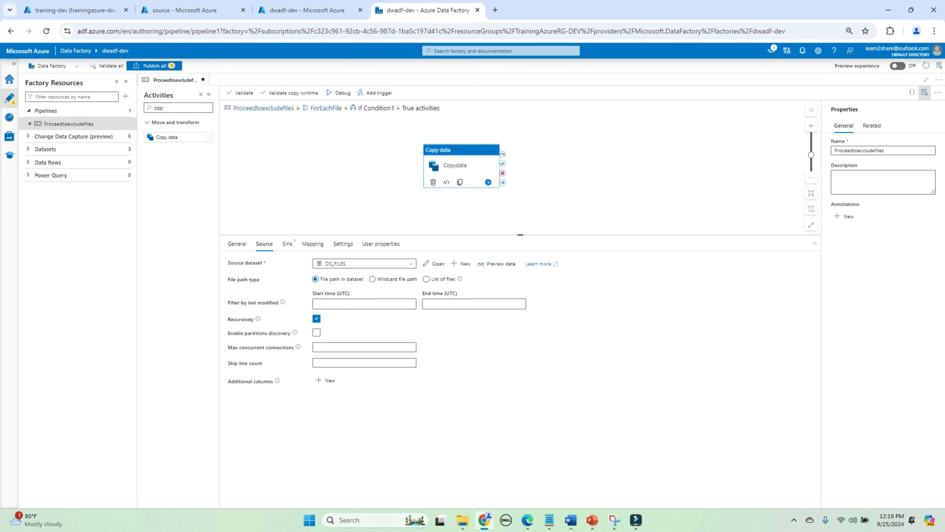
Step: Choose ds_AzureSqlTable as the sink dataset of Copydata
click(288, 244)
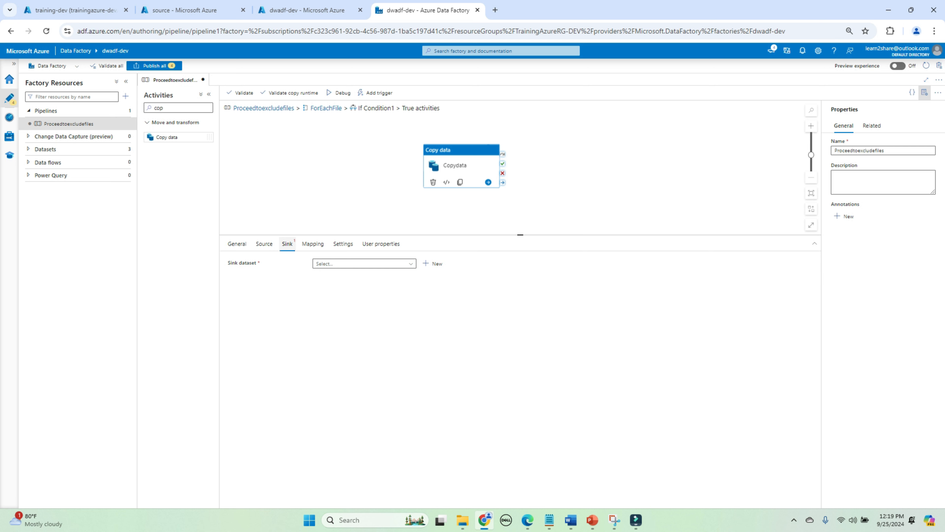
click(359, 264)
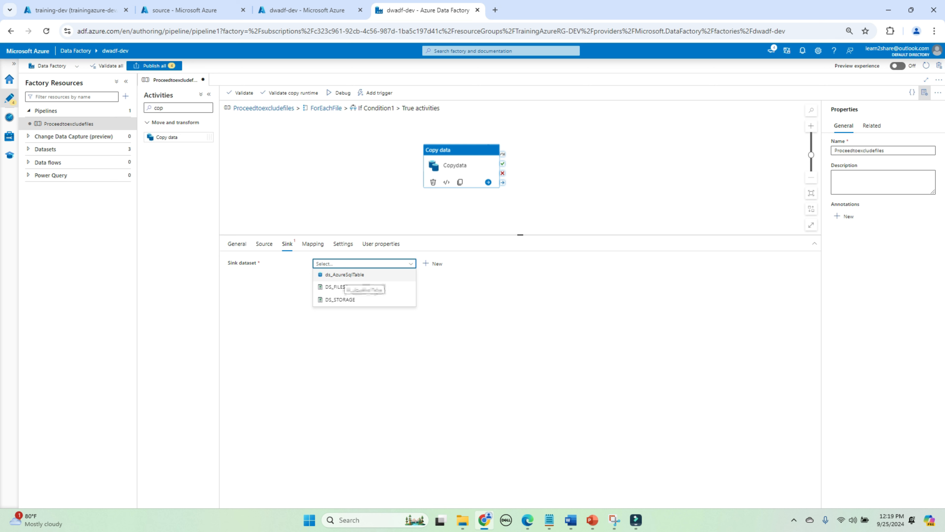
click(344, 275)
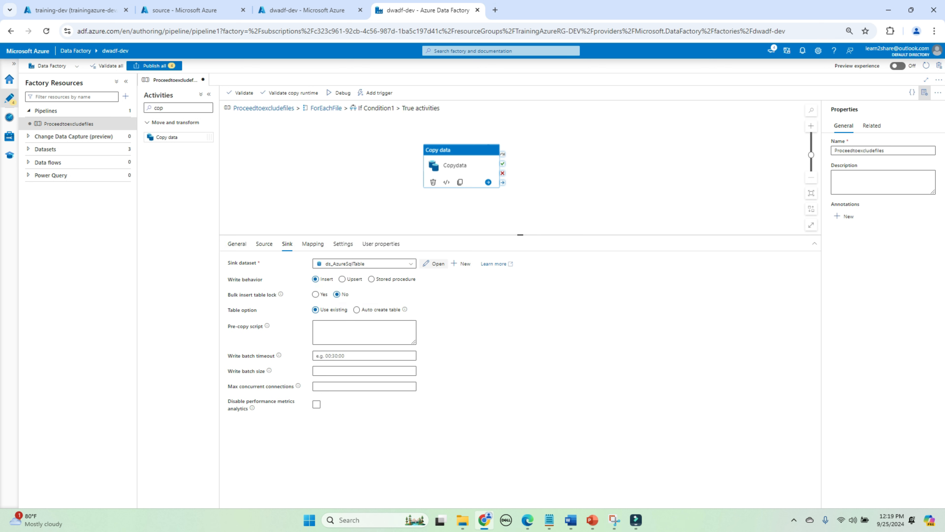
Step: Set the table of the ds_AzureSqlTable dataset to dbo.Store_Sales and return to the pipeline
click(434, 263)
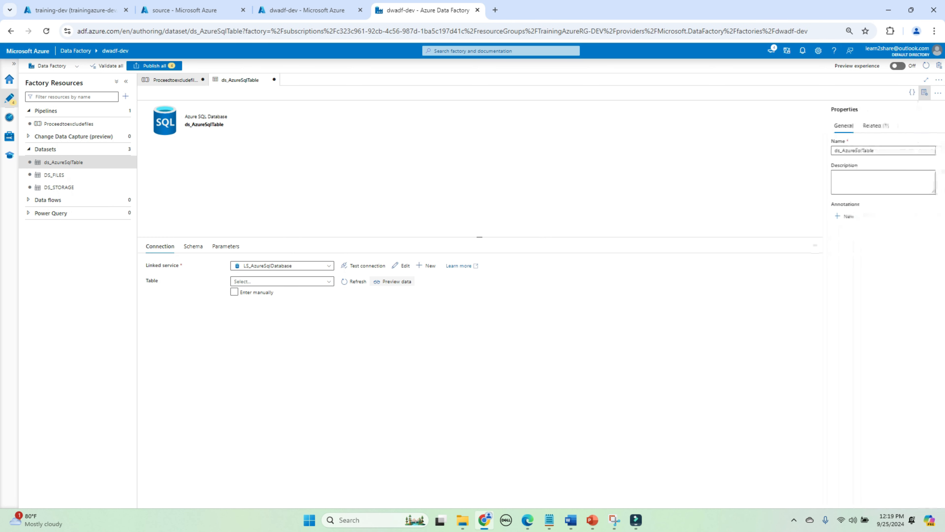
click(329, 282)
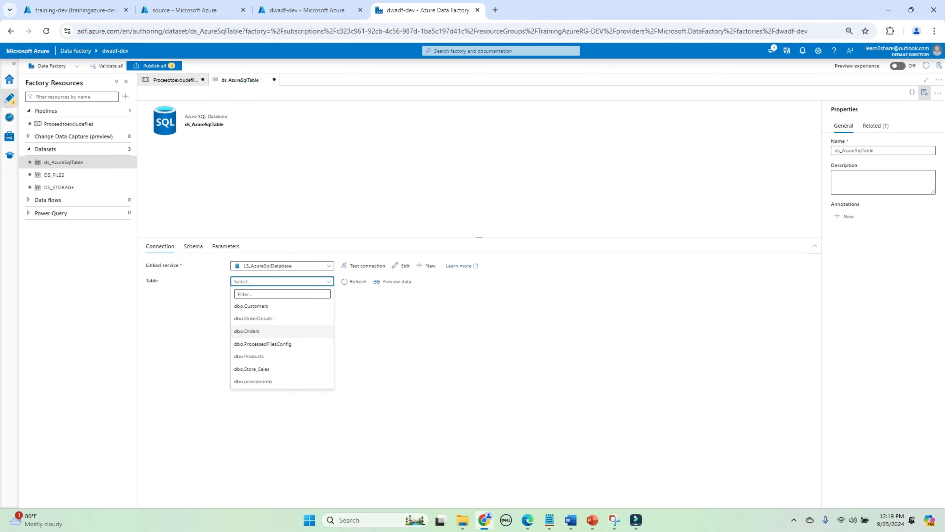
click(252, 368)
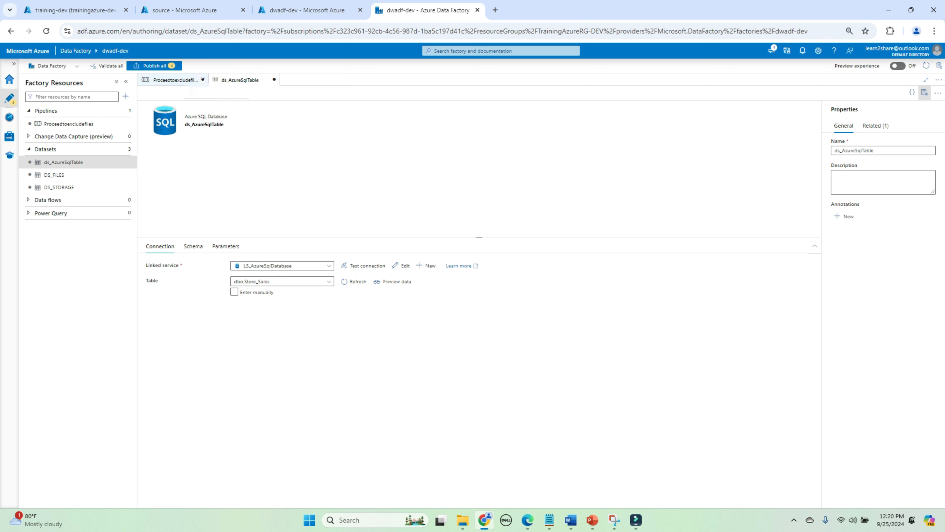
click(175, 80)
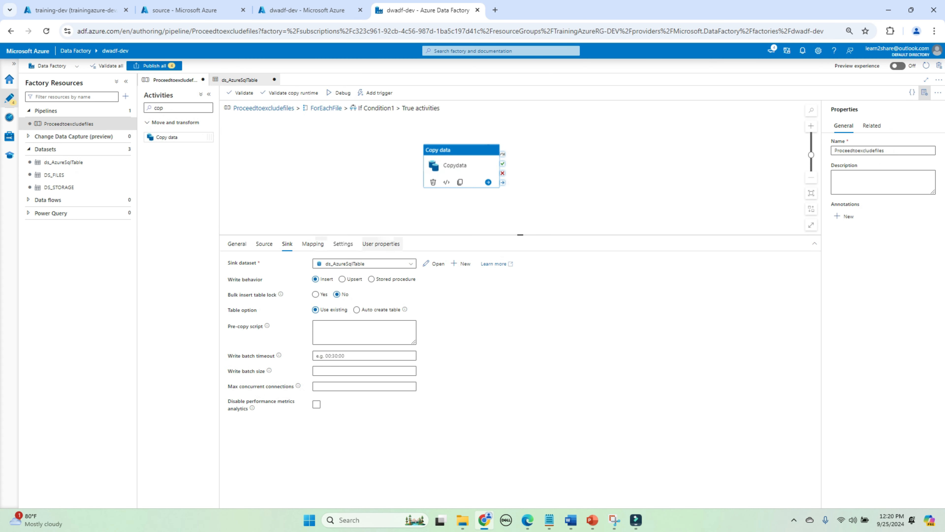
Step: Add an additional column named FileName to the source settings of Copydata
click(264, 243)
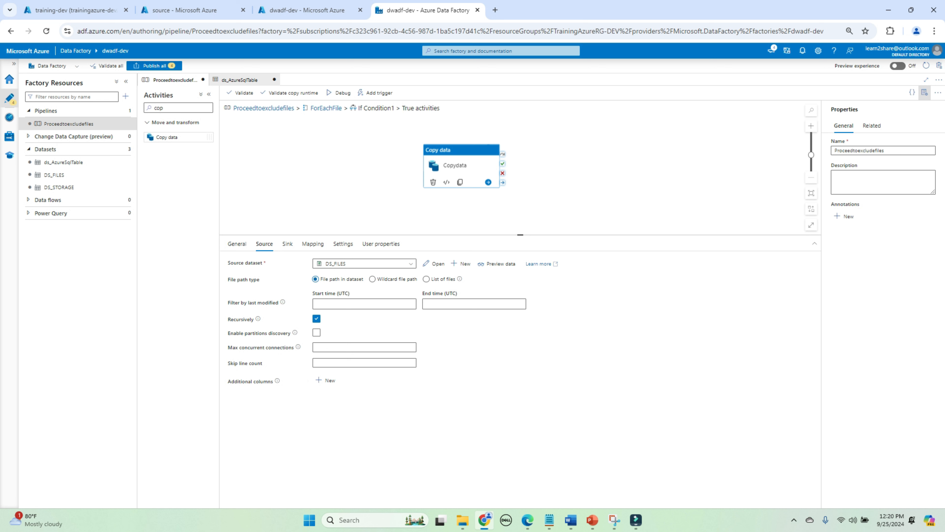
mouse_move(462, 166)
mouse_down()
mouse_move(449, 167)
mouse_move(462, 163)
mouse_up()
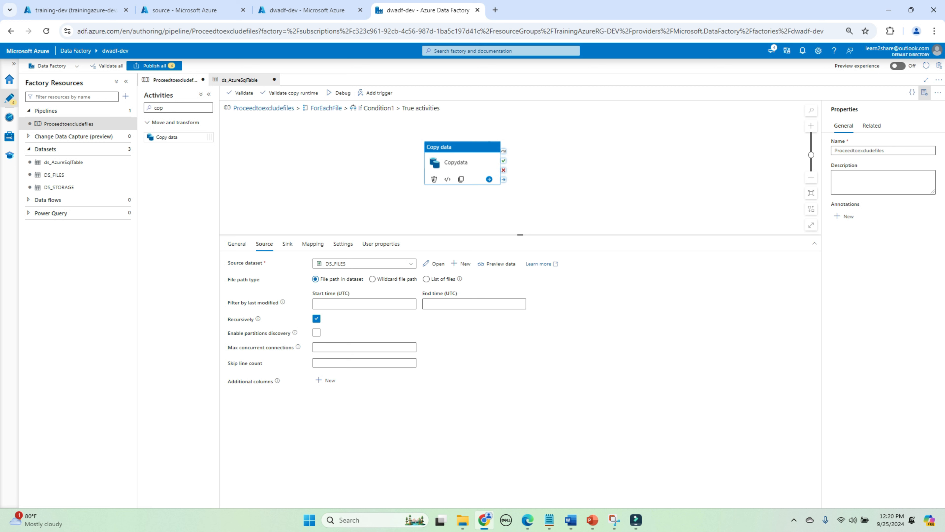
click(326, 380)
click(379, 415)
text(FileName)
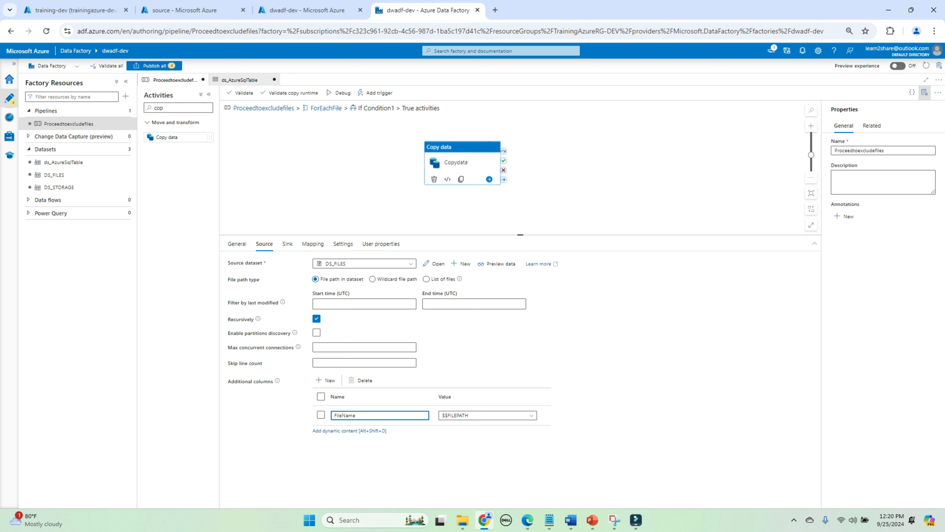
Step: Set the additional FileName column's value to $$FILENAME and import the schemas for the Copydata mapping
click(488, 415)
click(456, 451)
click(313, 243)
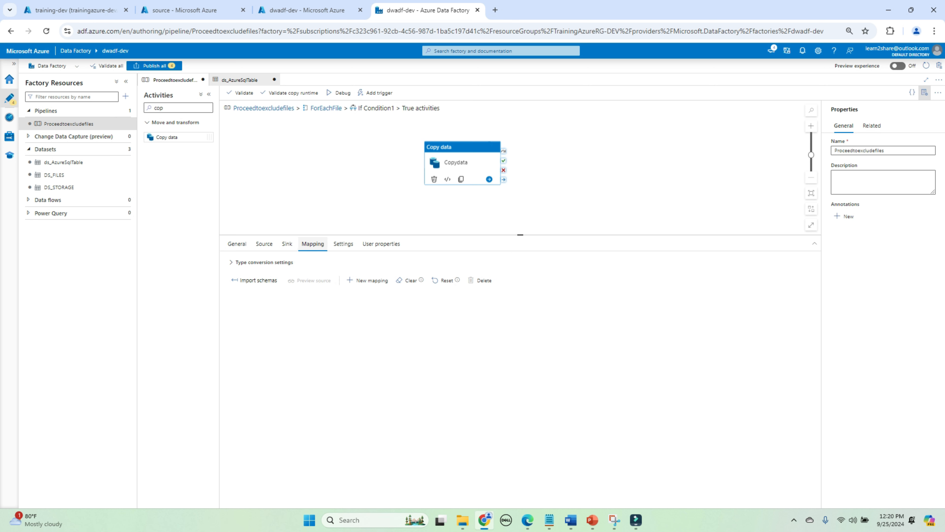
click(257, 280)
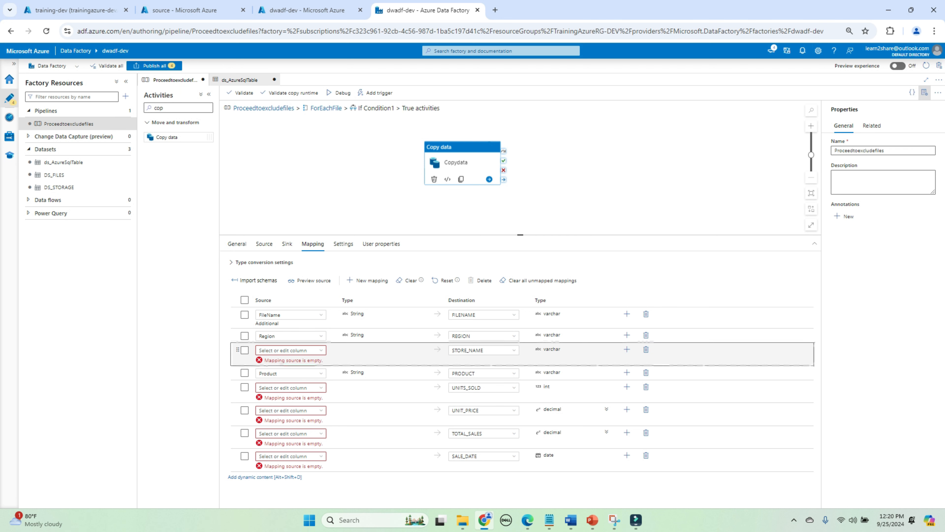
Step: Map source columns Store Name, Units Sold, Unit Price, Total Sales and Sale Date to STORE_NAME, UNITS_SOLD, UNIT_PRICE, TOTAL_SALES and SALE_DATE
click(290, 350)
click(279, 390)
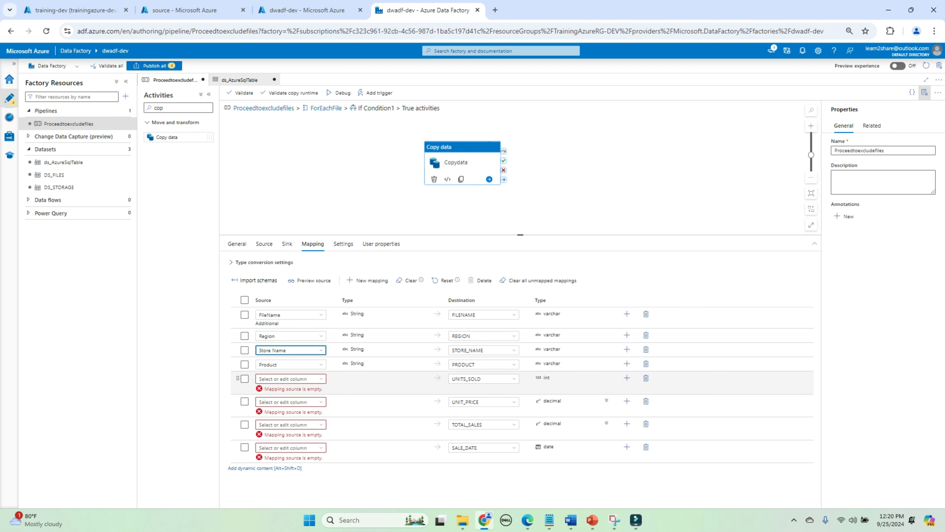
click(291, 378)
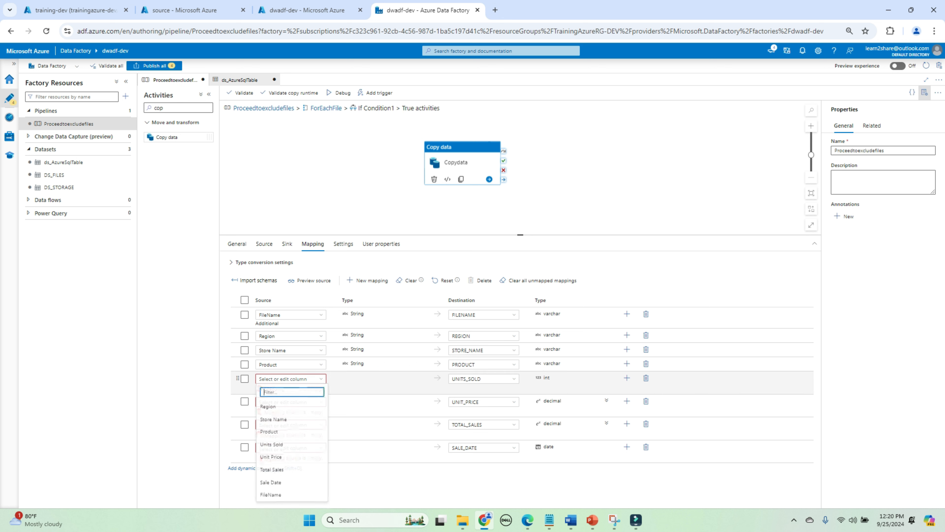
click(278, 445)
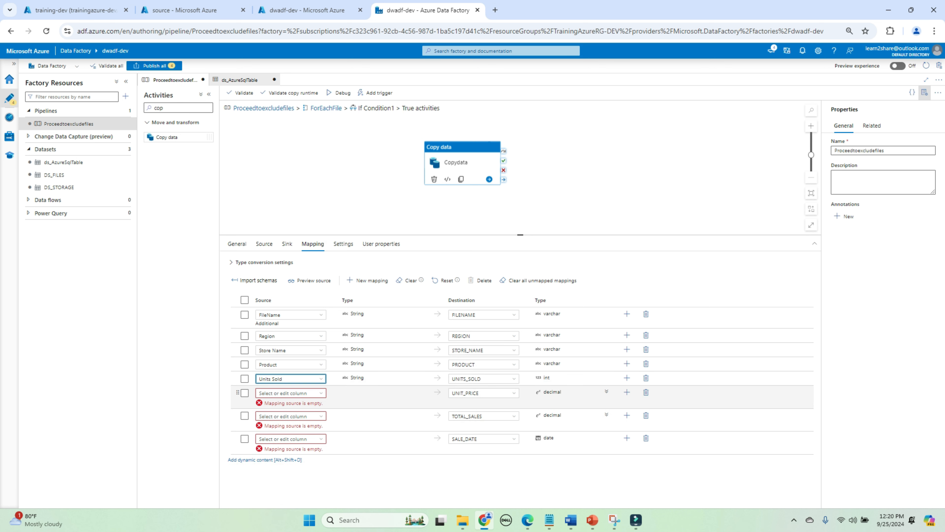
click(291, 392)
click(283, 364)
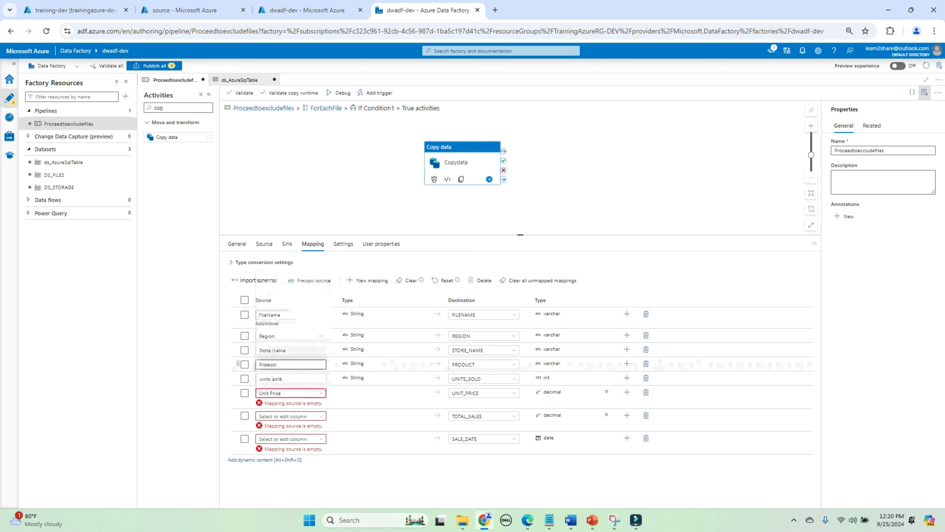
click(290, 407)
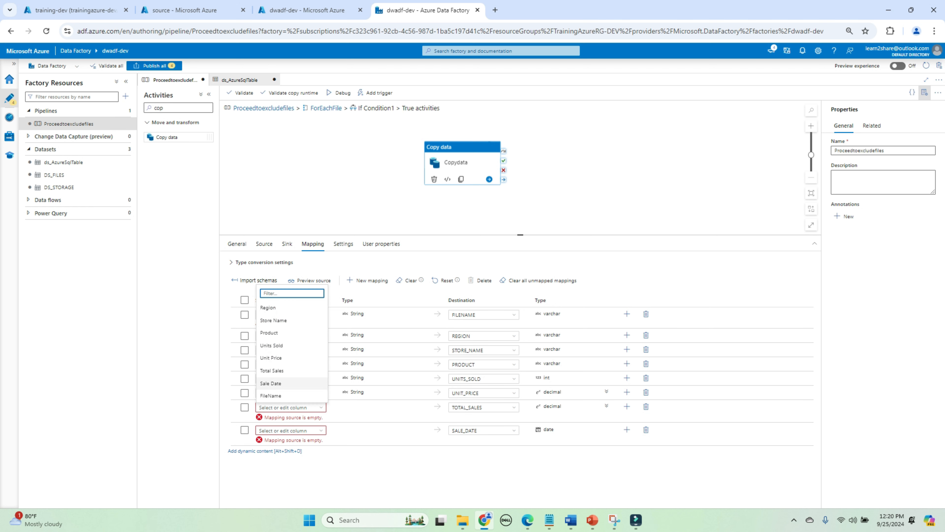
click(272, 371)
click(291, 421)
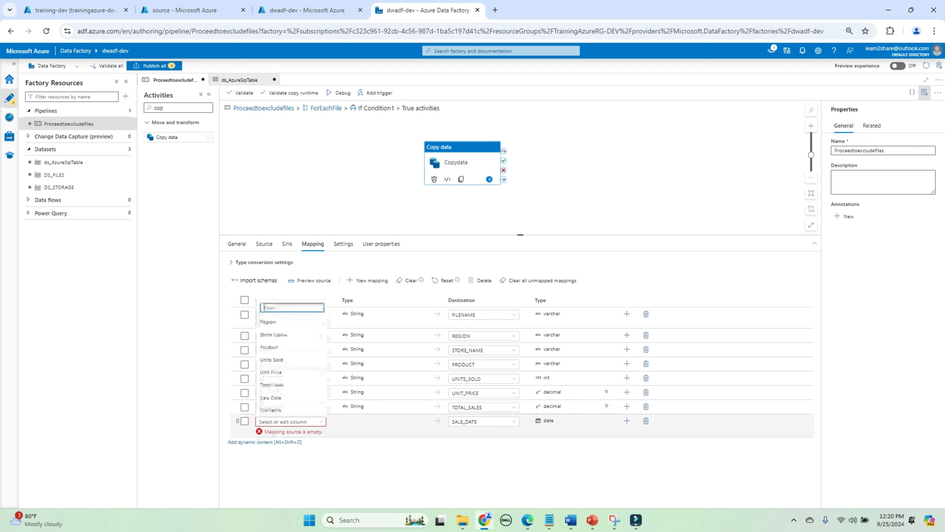
click(271, 397)
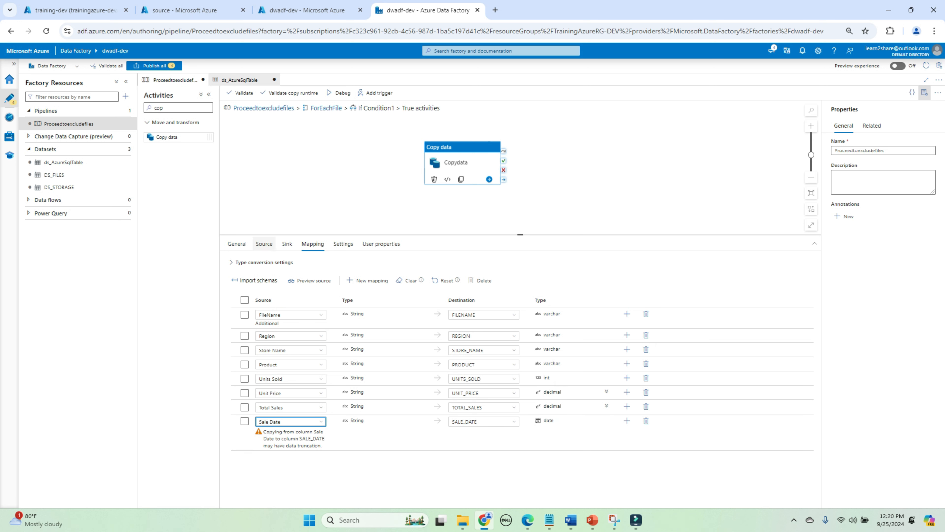
Step: Open the DS_FILES source dataset and add a String parameter named P_FILENAME
click(264, 243)
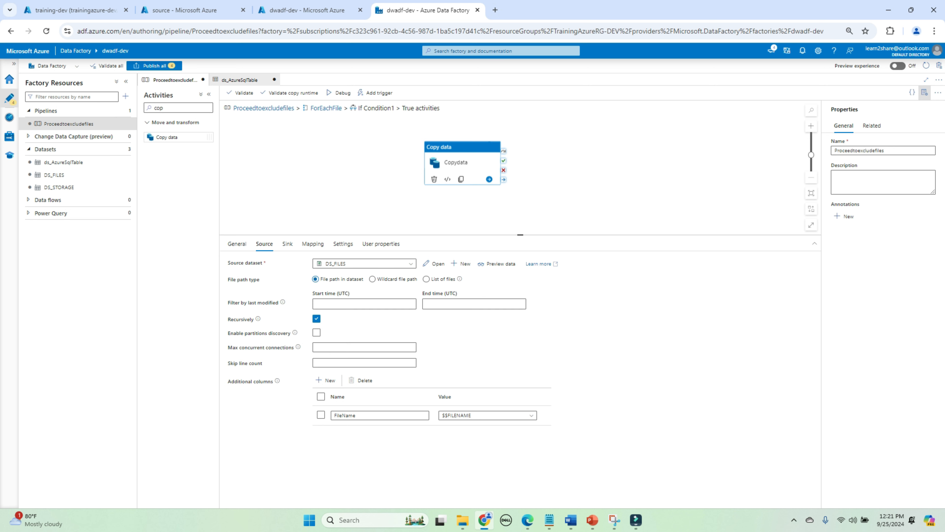
click(434, 263)
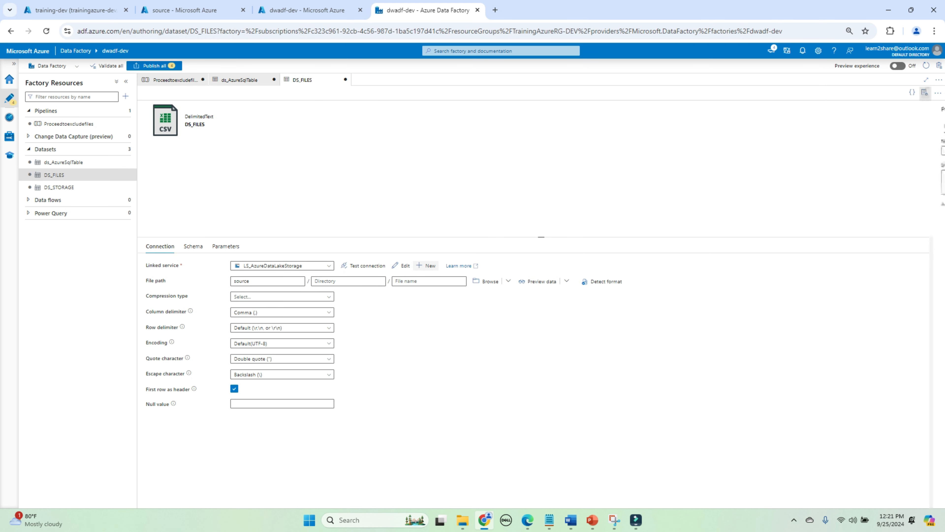
click(159, 267)
text(P)
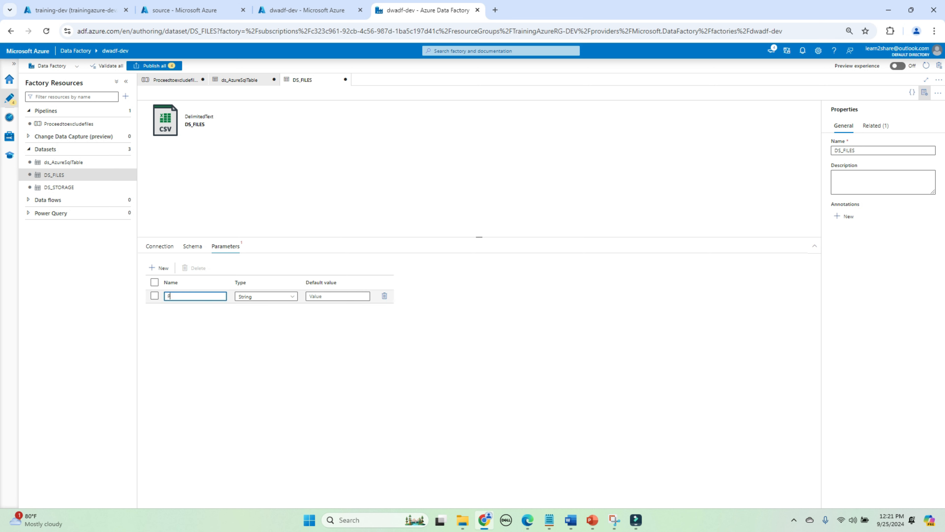
text(_FILENAME)
click(160, 246)
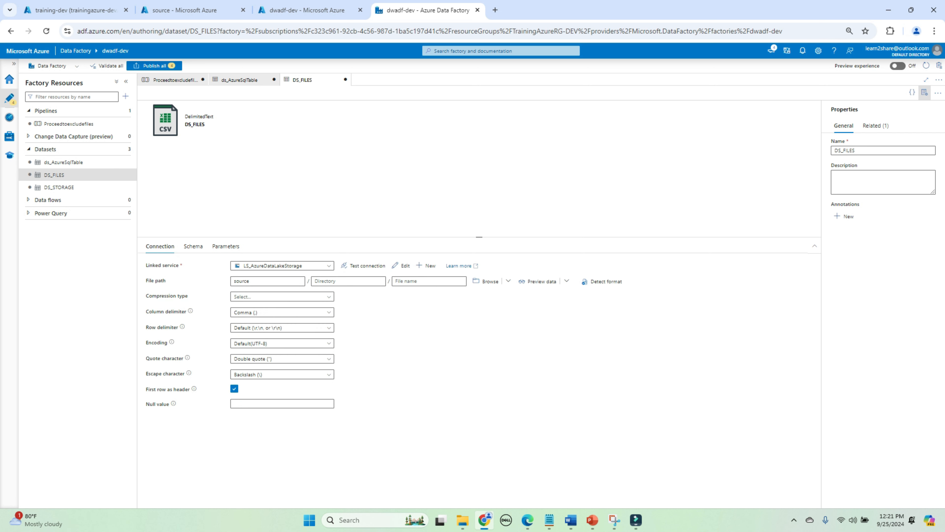
click(428, 281)
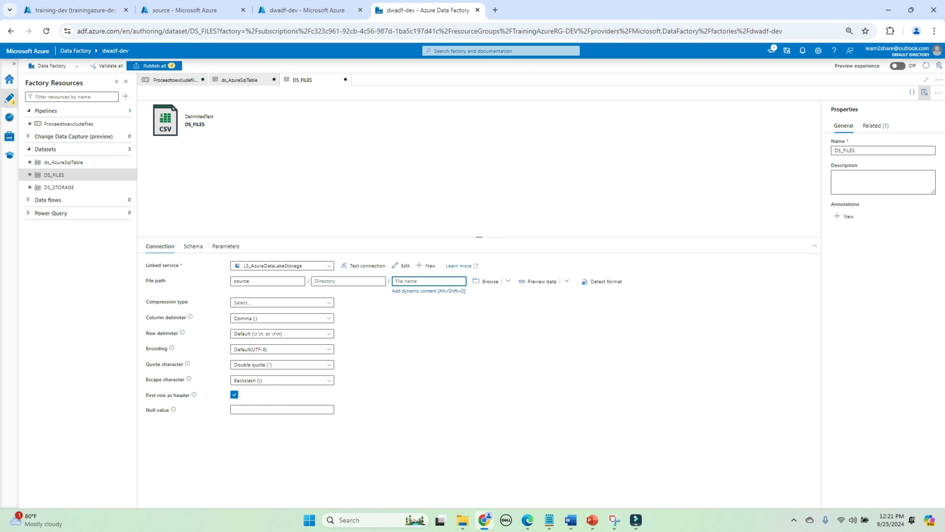
key(alt+shift+d)
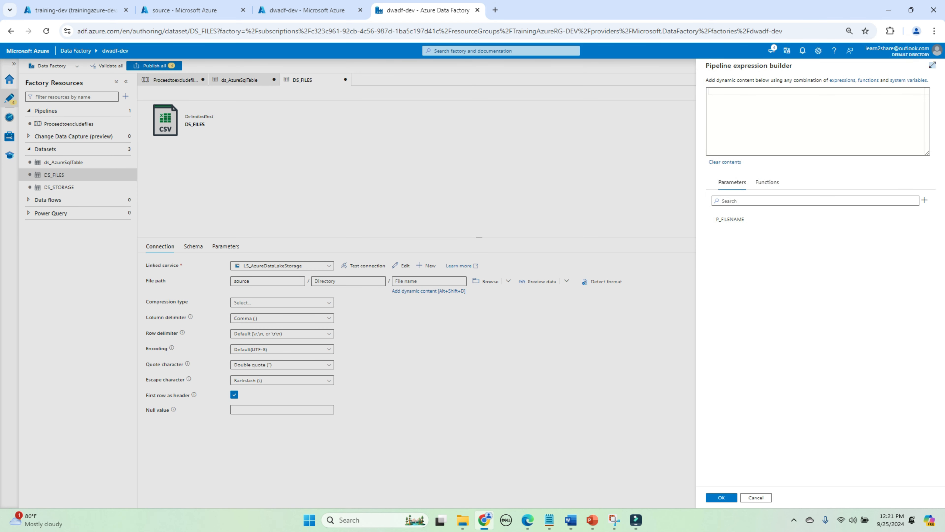
click(729, 219)
click(722, 497)
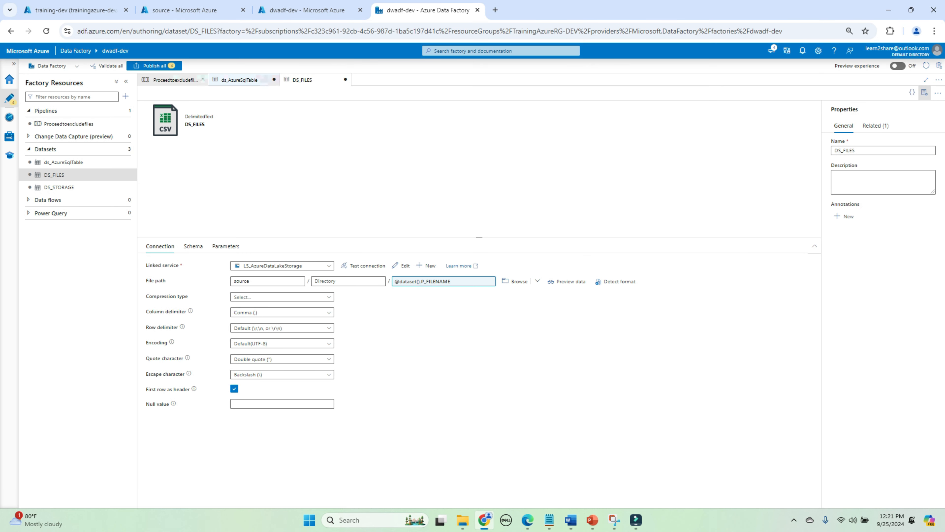
click(173, 80)
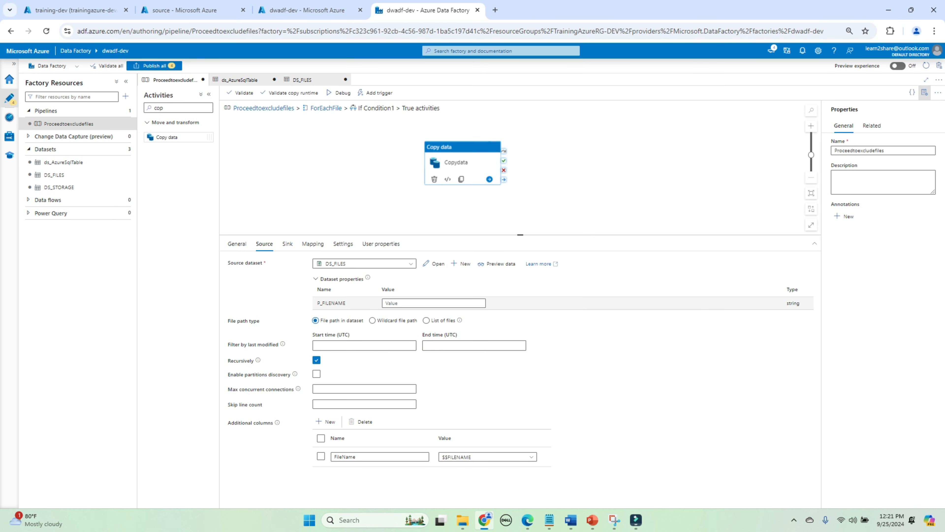
drag(317, 303, 346, 302)
click(433, 302)
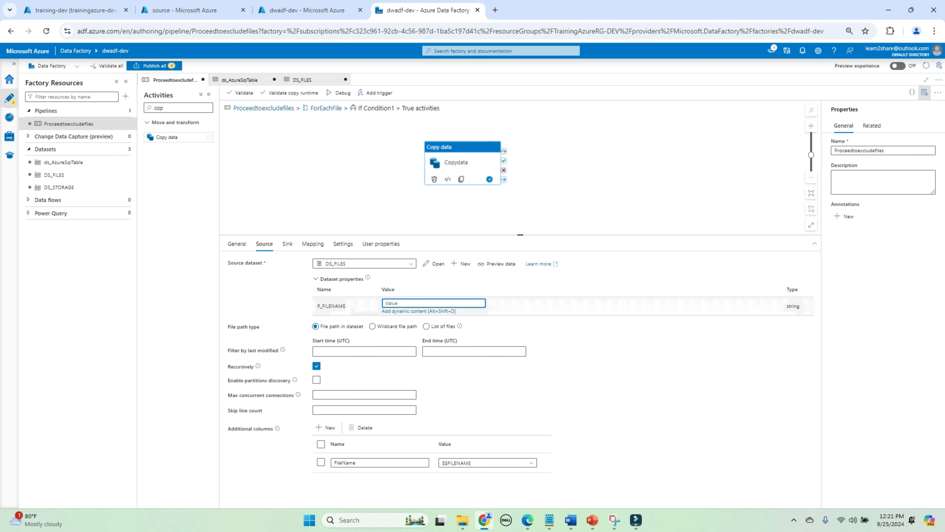
key(alt+shift+d)
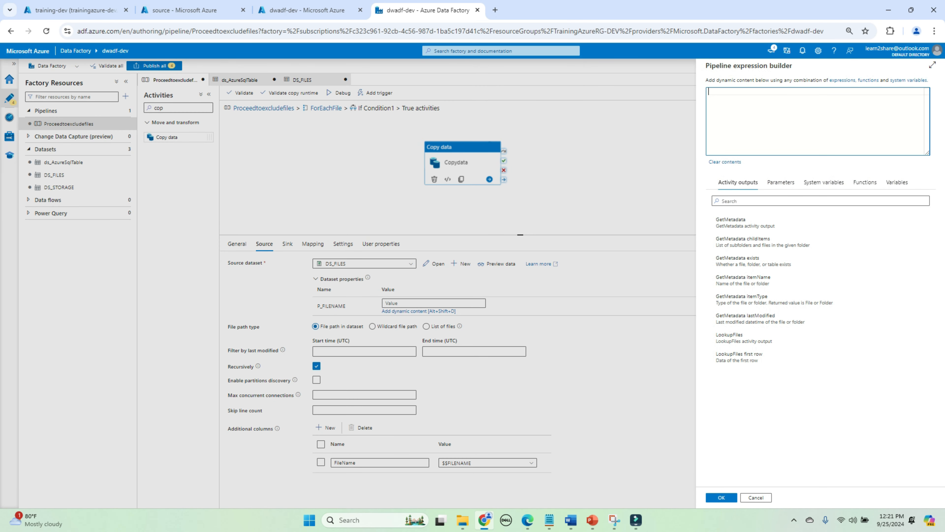
text(@)
key(BackSpace)
text(@item.)
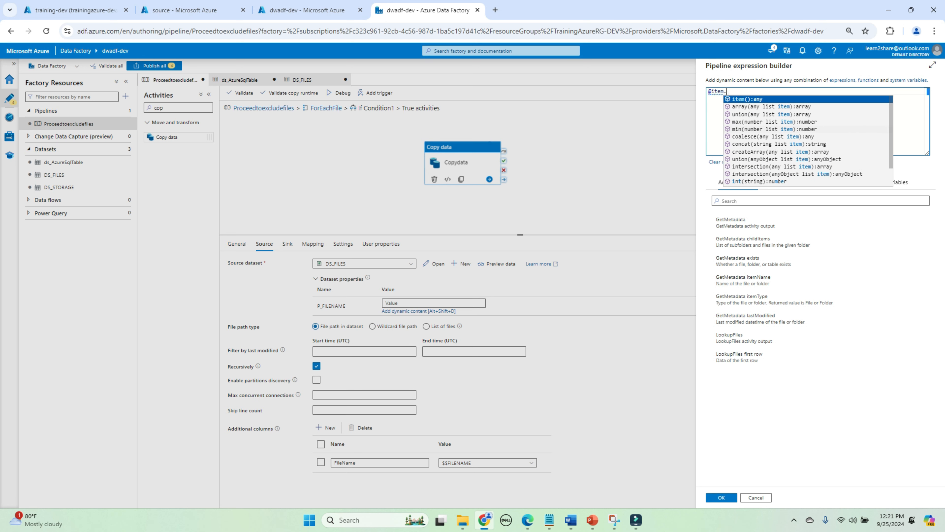
key(BackSpace)
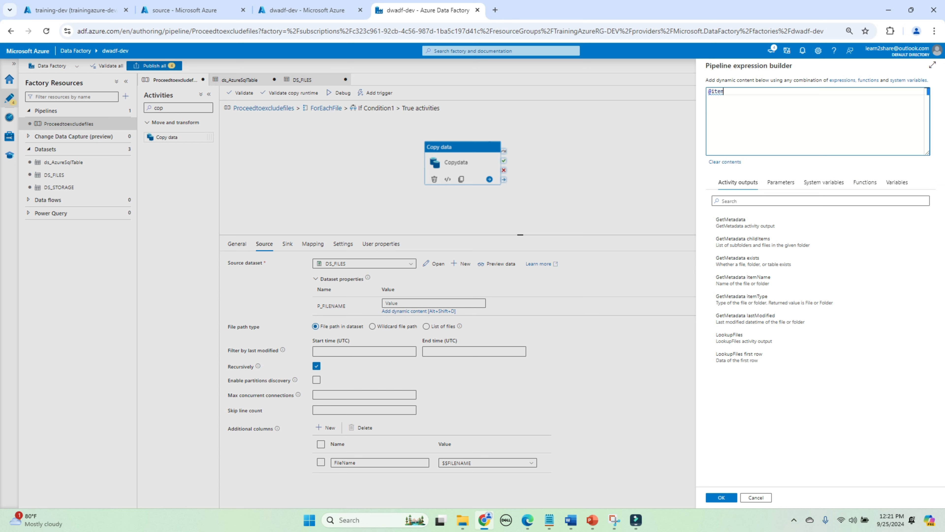
text(().name)
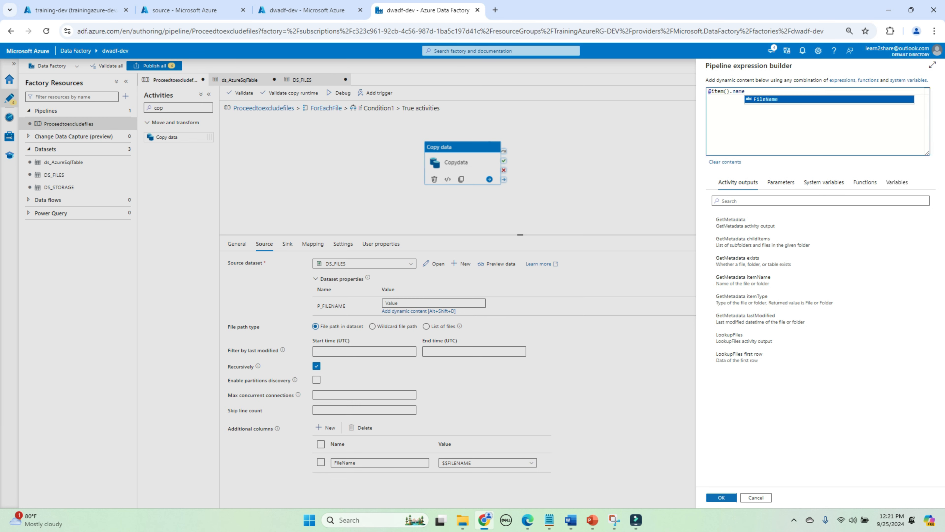
click(721, 498)
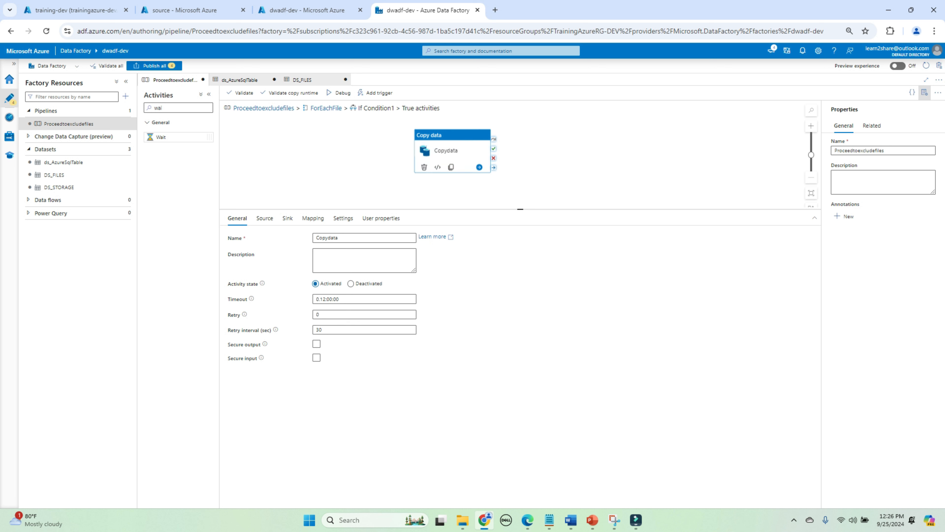
Step: Add a Stored procedure activity to the True activities and connect it to the success output of Copydata
click(178, 108)
key(BackSpace)
key(BackSpace)
key(BackSpace)
text(STA)
key(BackSpace)
key(BackSpace)
key(BackSpace)
text(PRO)
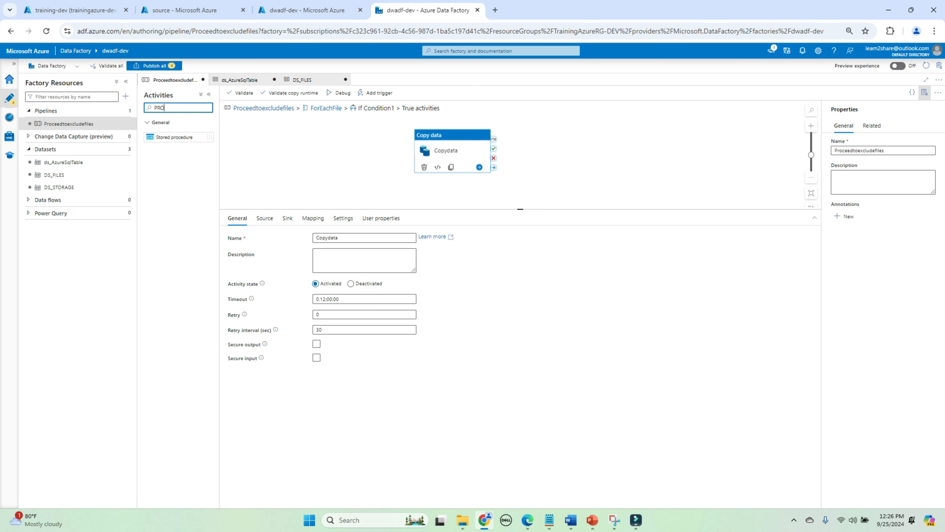
drag(174, 137, 550, 141)
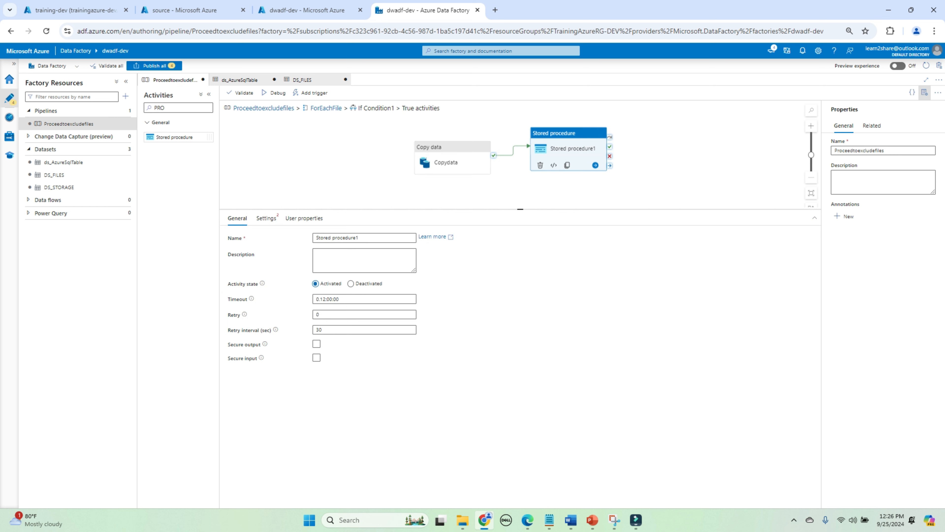
Step: Set the stored procedure activity to run [dbo].[UpdateProcessedFile] through the LS_AzureSqlDatabase linked service and import its parameters
click(266, 217)
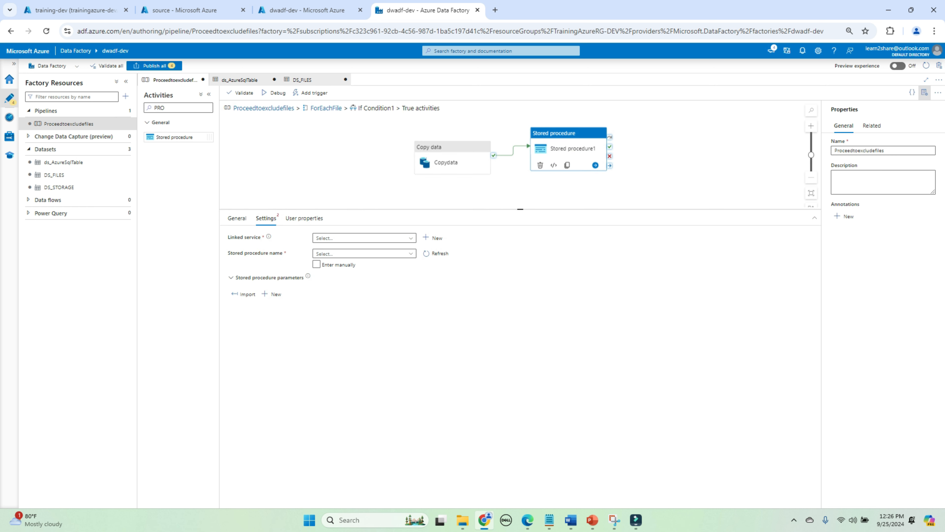
click(363, 238)
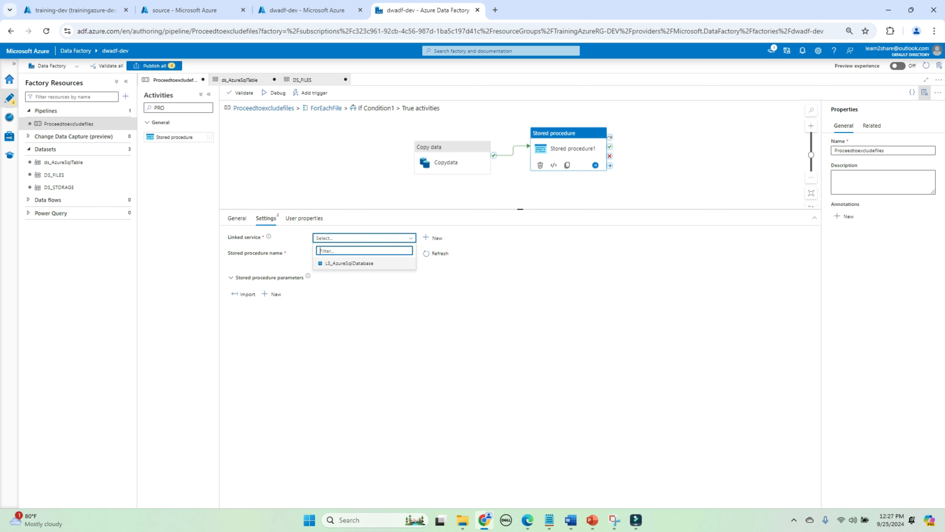
click(349, 263)
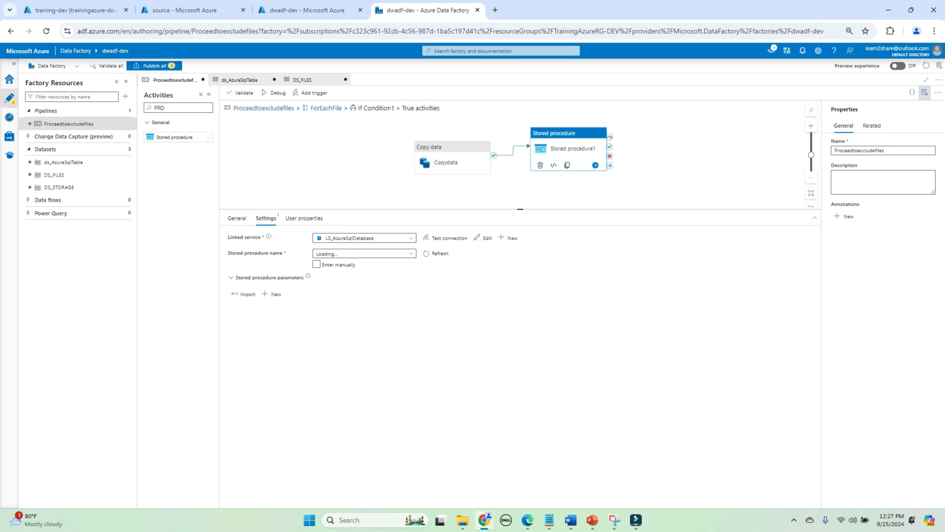
click(363, 253)
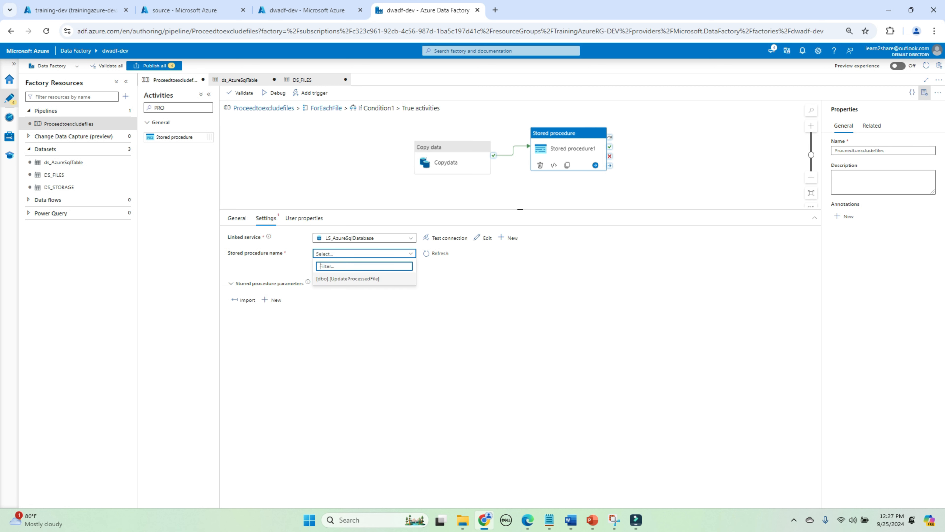
click(348, 278)
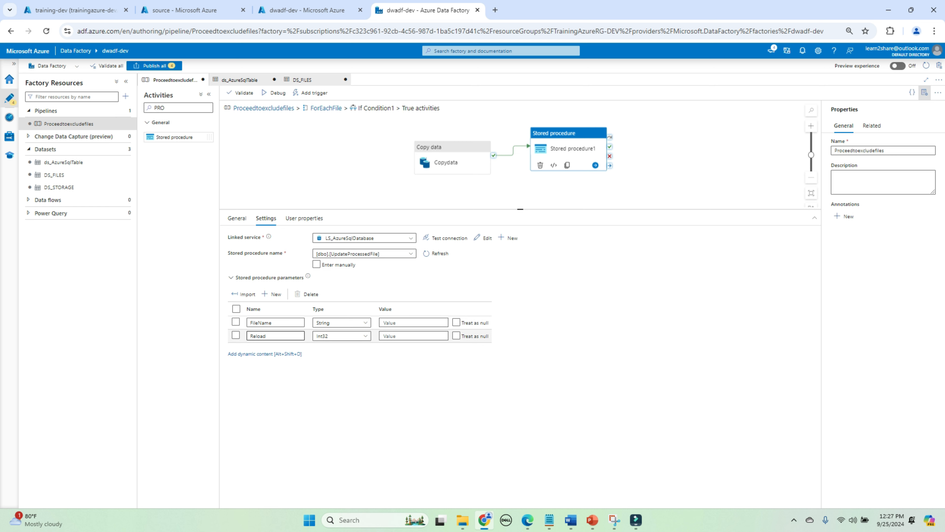
click(409, 322)
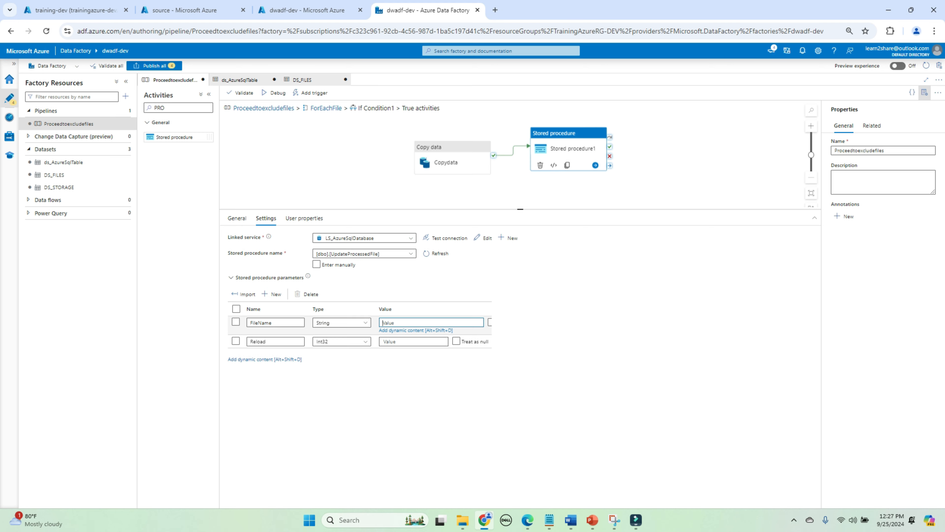
key(alt+shift+d)
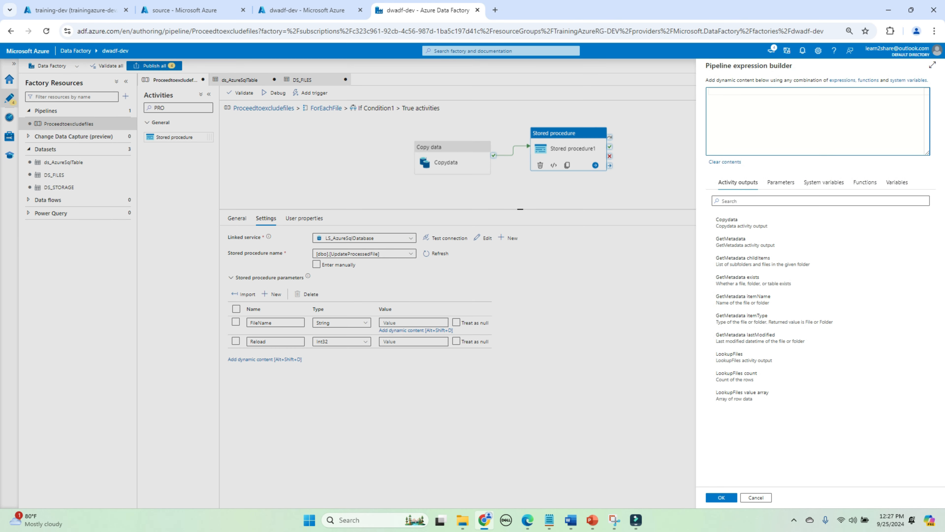
text(@ITEM)
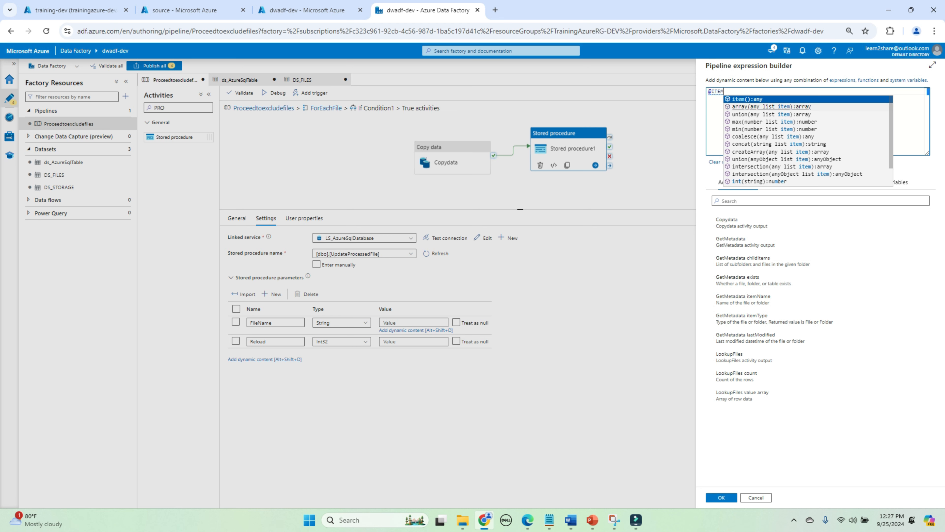
text(().NAME)
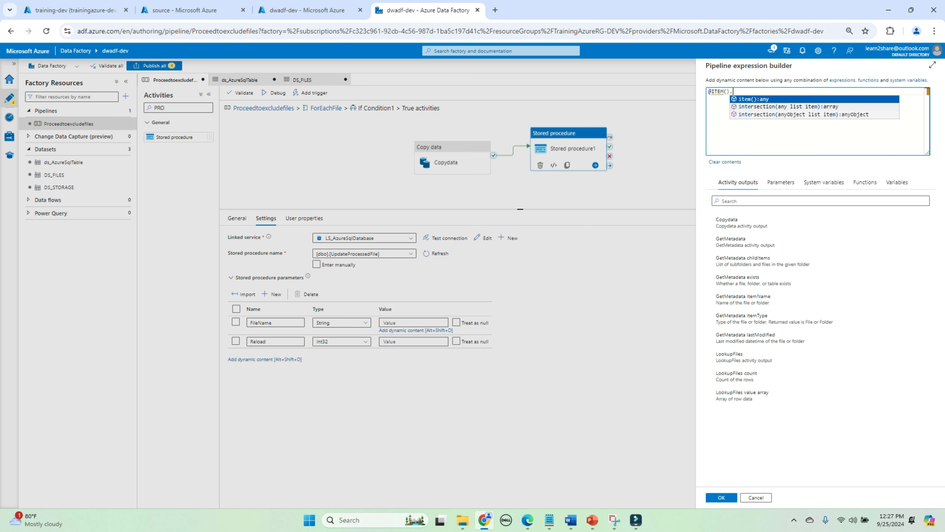
key(BackSpace)
key(BackSpace)
key(BackSpace)
key(BackSpace)
text(name)
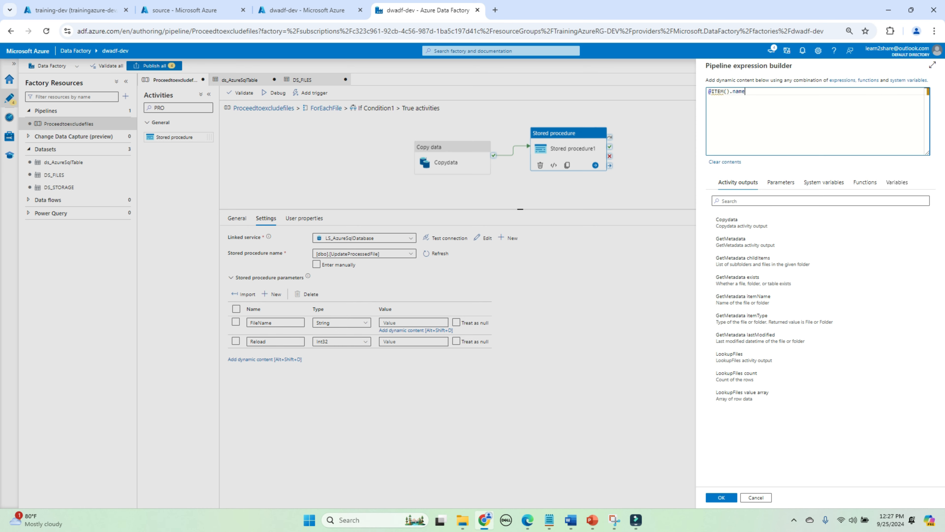
click(721, 497)
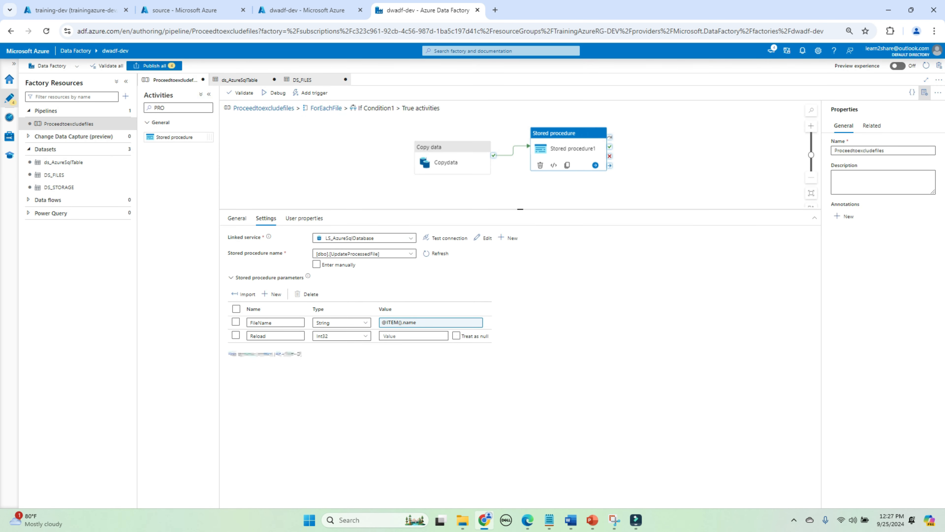
click(416, 321)
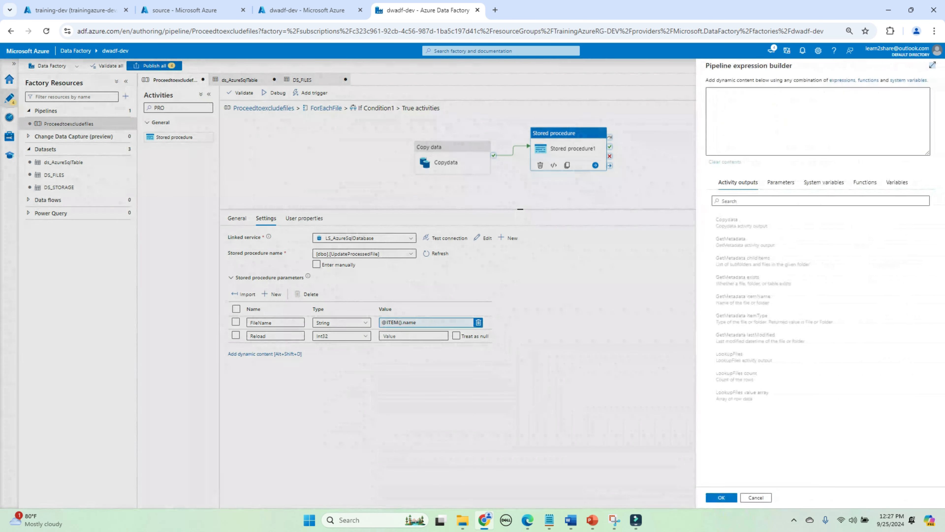
click(712, 92)
key(Delete)
key(Delete)
key(Delete)
key(Delete)
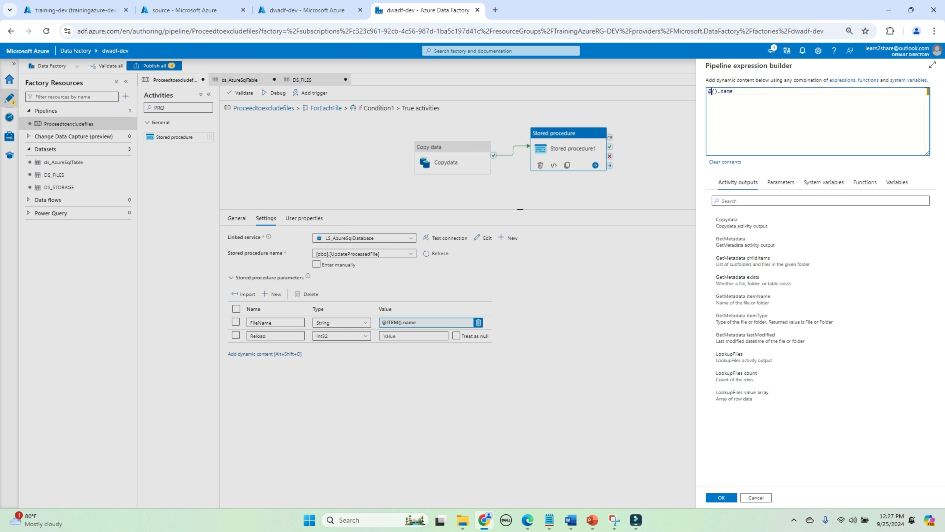
key(ctrl+a)
text(@i)
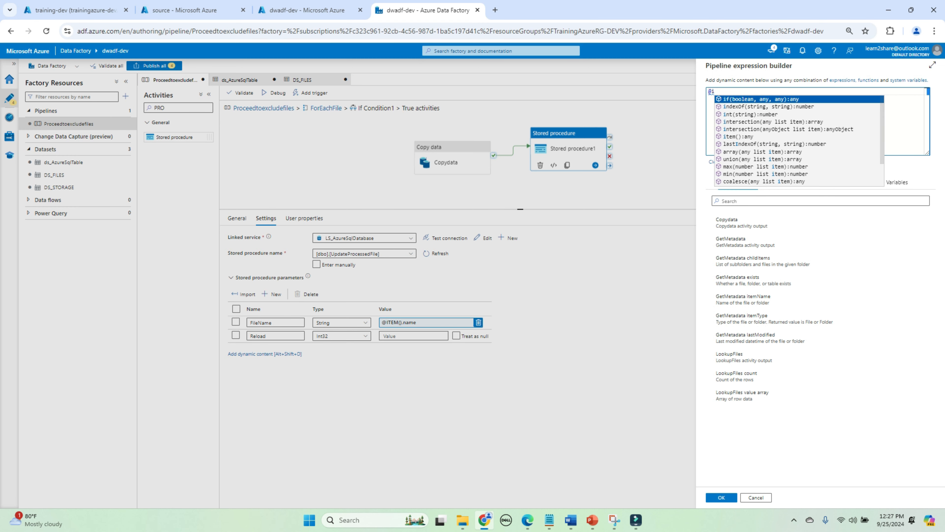
text(tem().name)
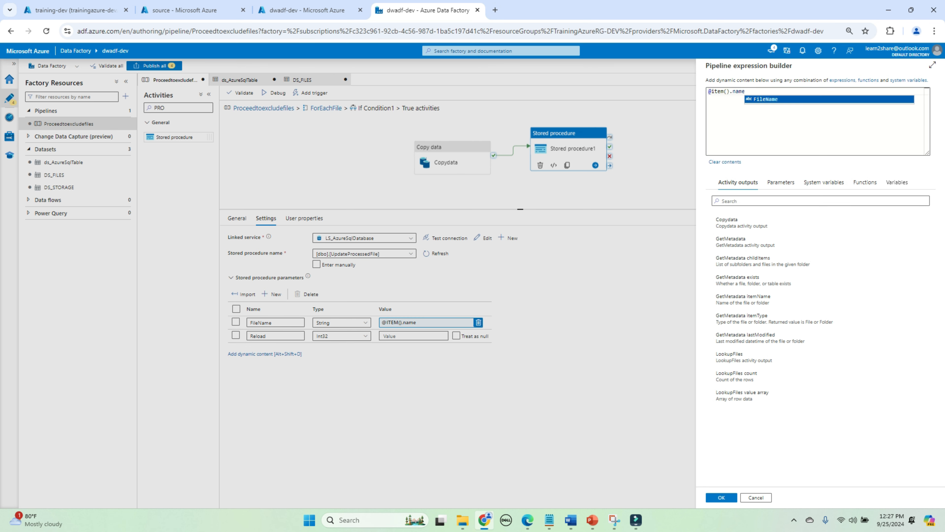
key(Escape)
click(722, 496)
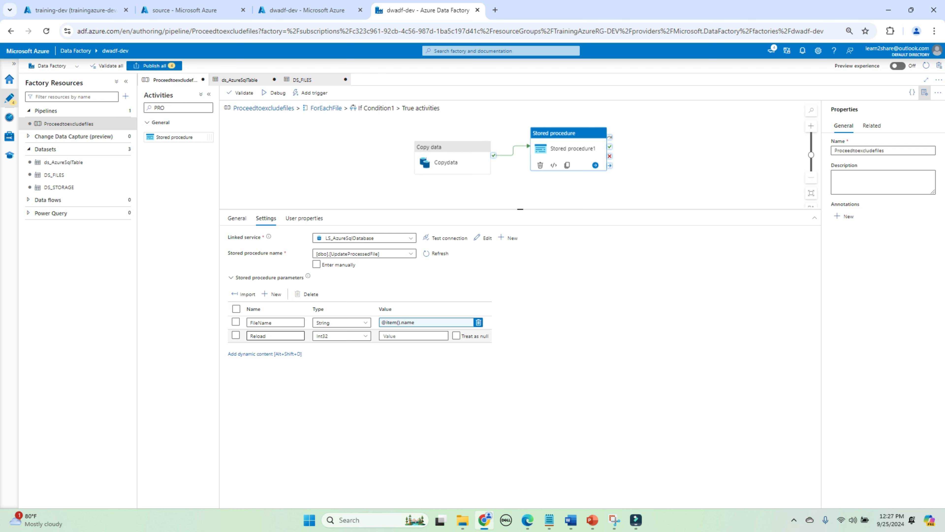
Step: Set the Reload parameter of the Stored procedure1 activity to 0
drag(455, 160, 450, 166)
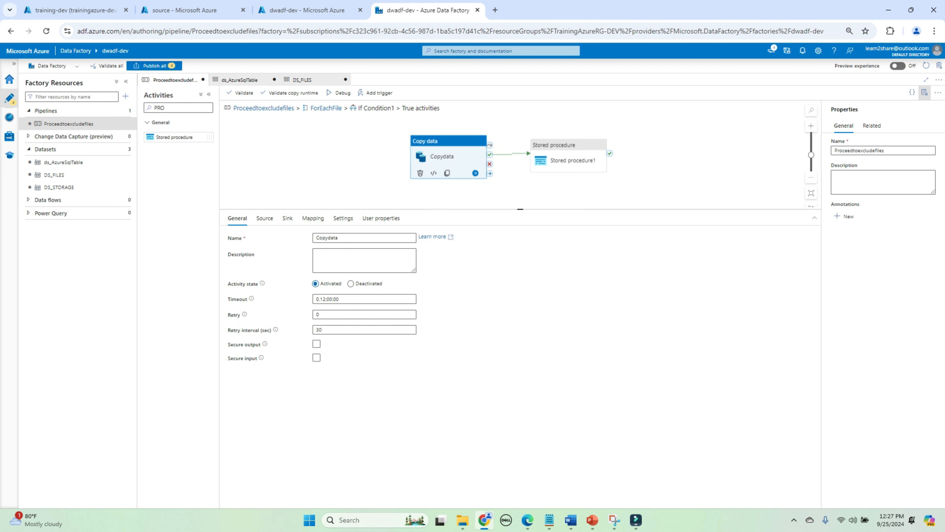
click(569, 157)
click(413, 335)
text(0)
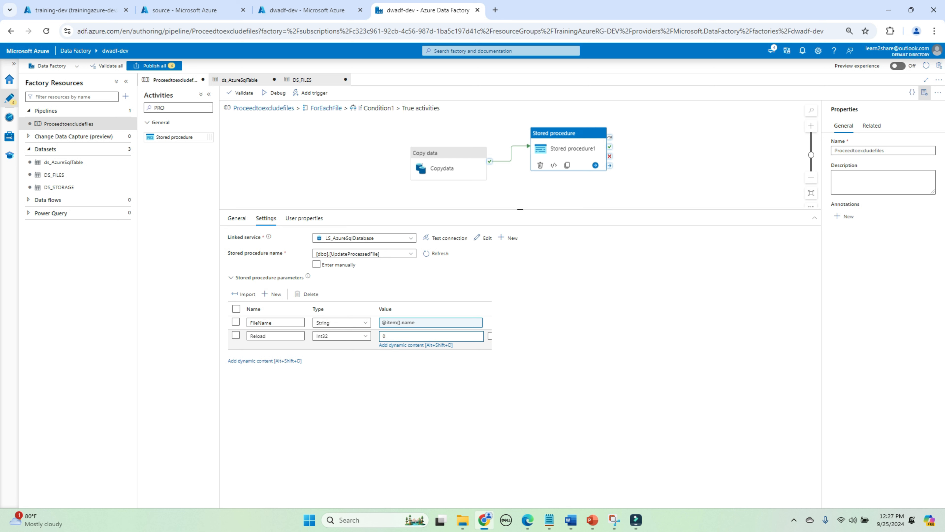
click(421, 387)
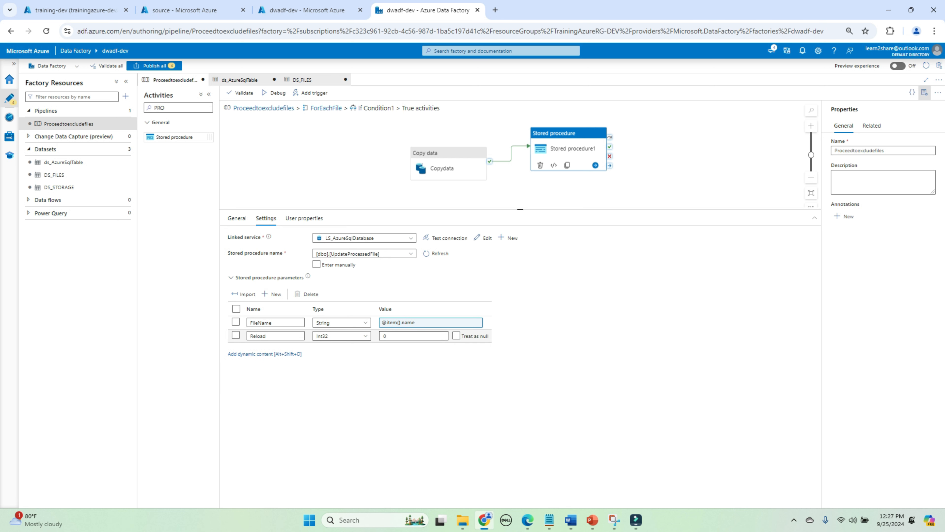
click(409, 335)
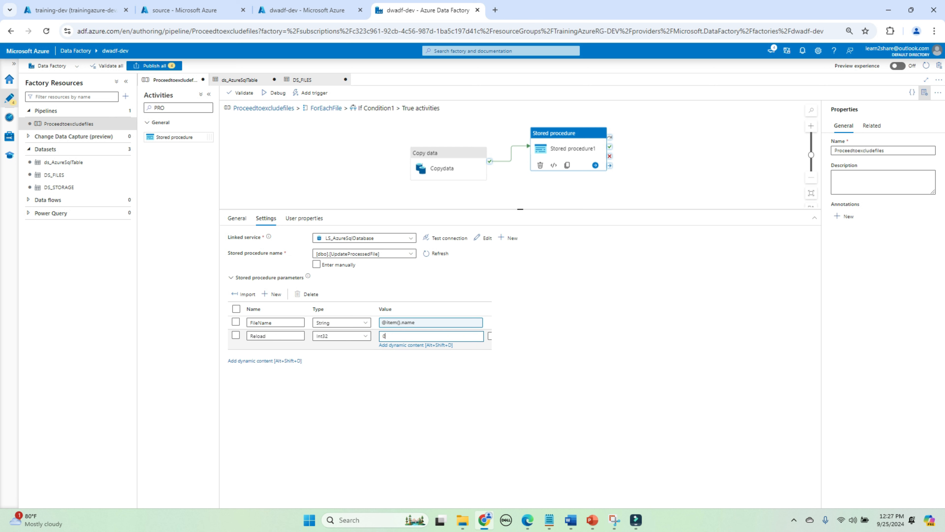
click(420, 387)
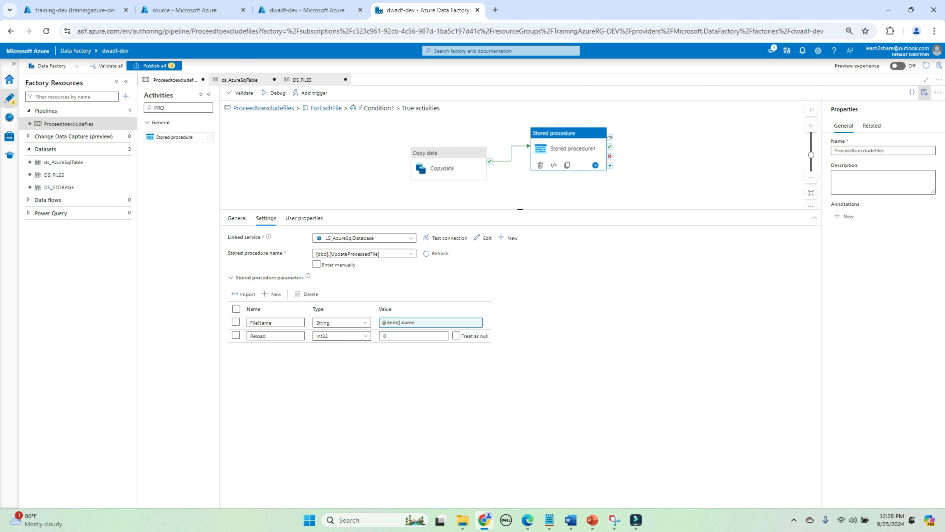
click(430, 323)
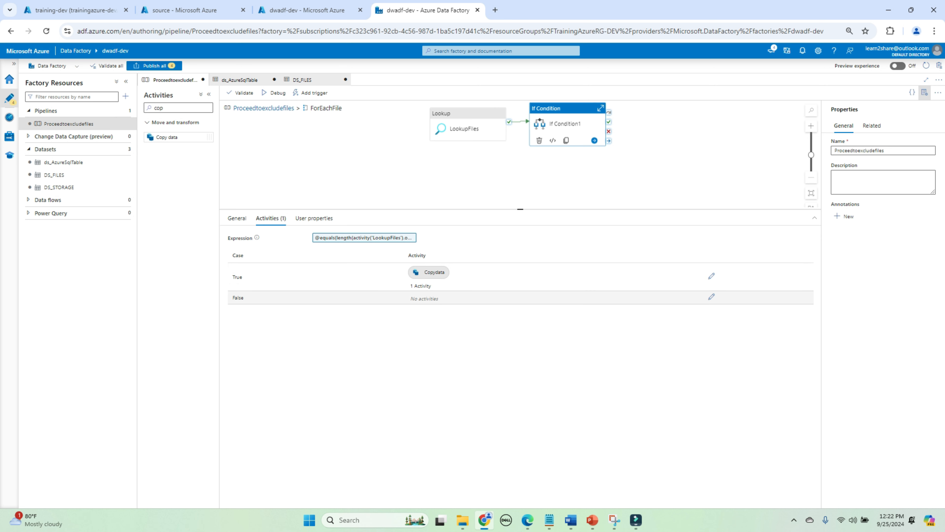
Step: Add a Wait activity named FileAlreadyProcced to the False activities of If Condition1 and view its wait time setting
click(712, 297)
double_click(159, 108)
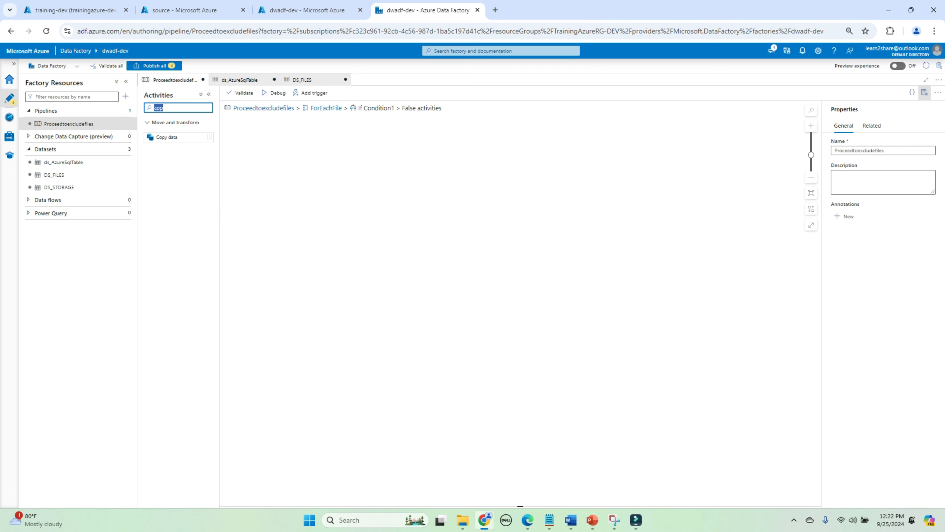
text(wai)
drag(161, 137, 445, 194)
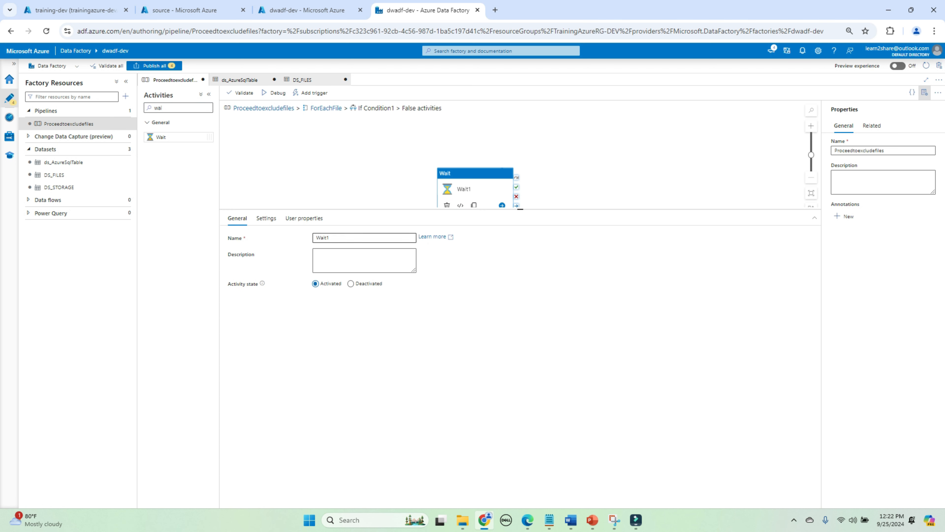
text(FileAlreadyProcced)
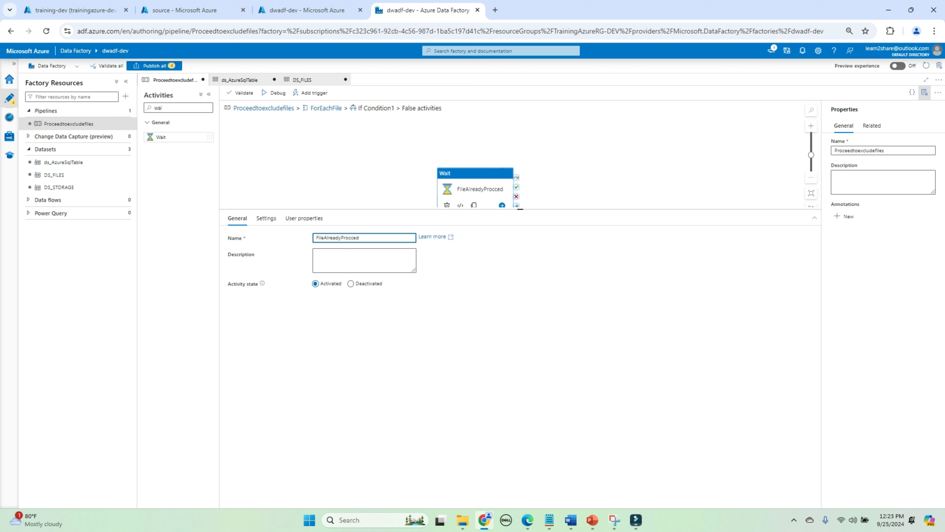
click(402, 168)
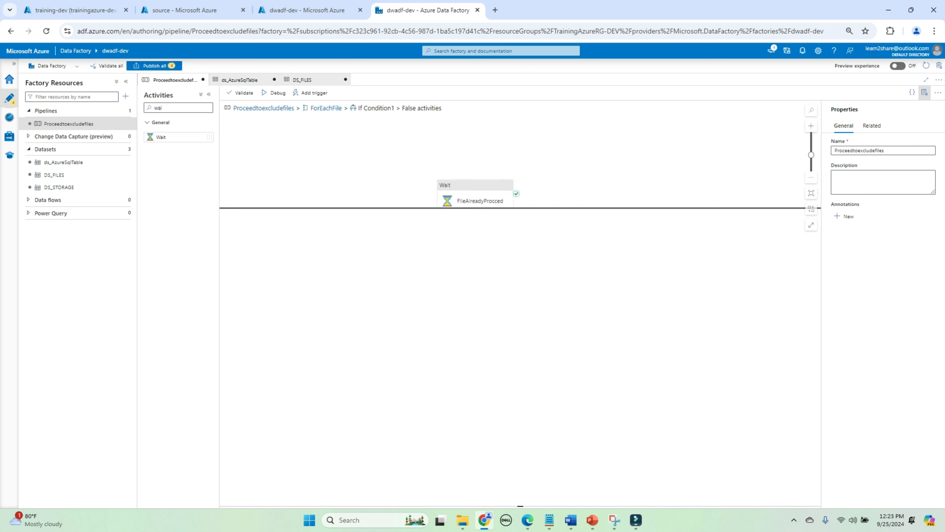
click(476, 194)
click(266, 218)
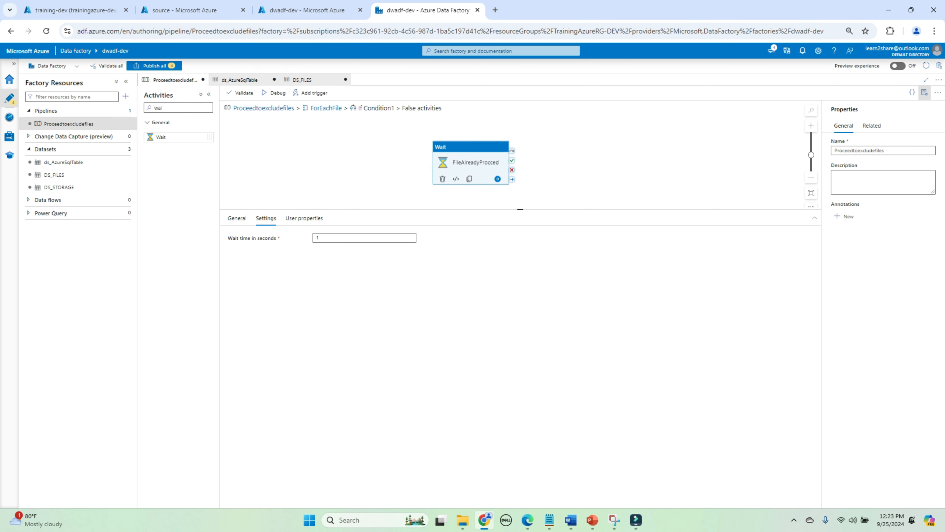
click(386, 160)
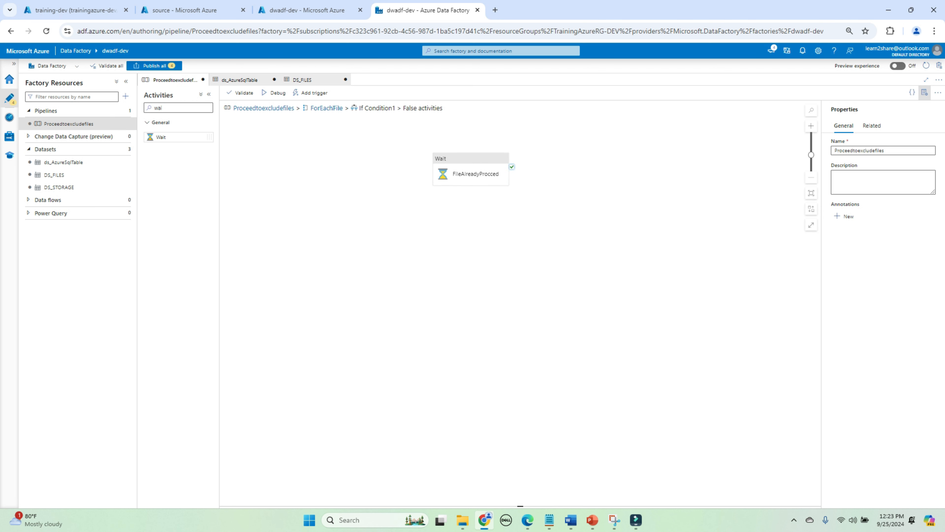
Step: Return to the ForEachFile activities and turn off First row only for the LookupFiles activity
click(325, 108)
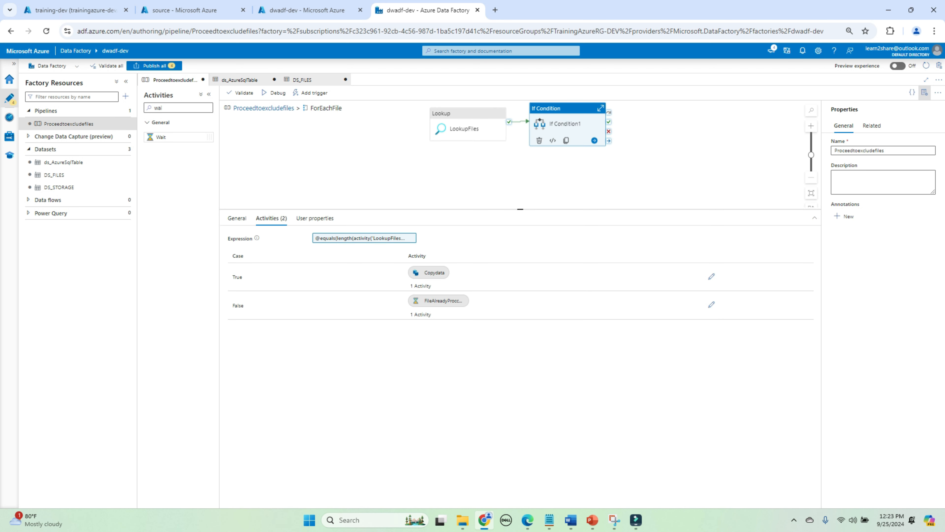
click(468, 126)
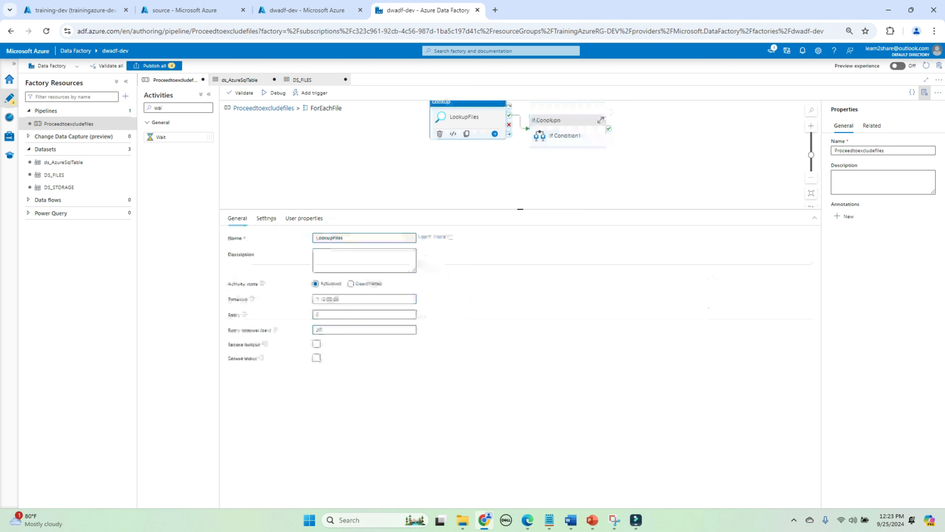
drag(468, 125, 439, 148)
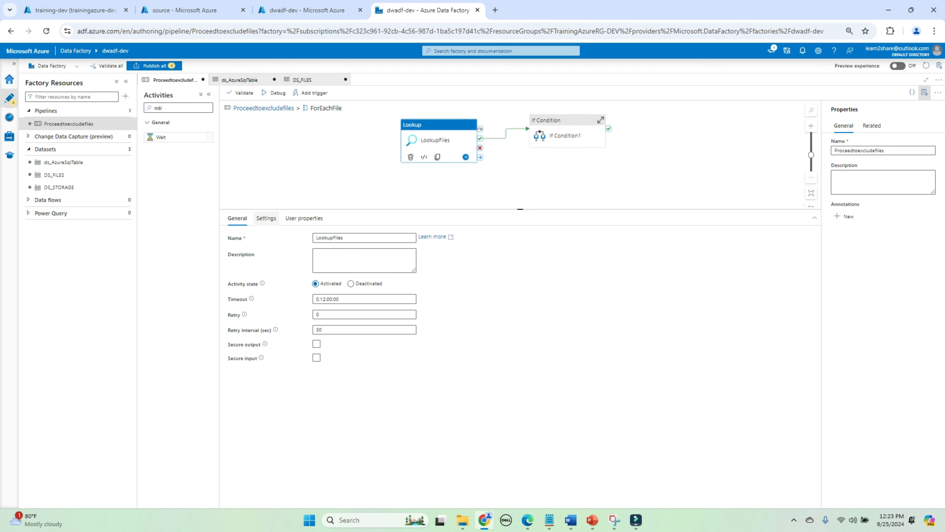
click(266, 218)
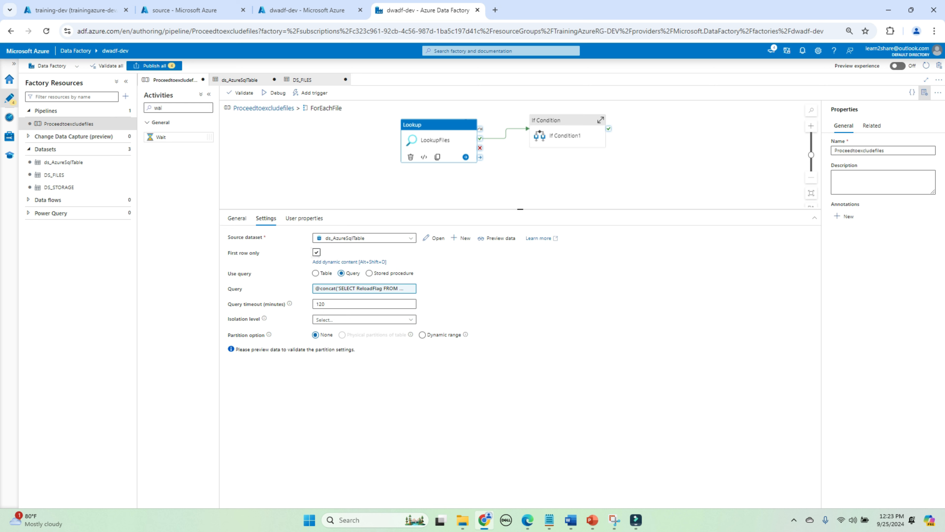
click(316, 253)
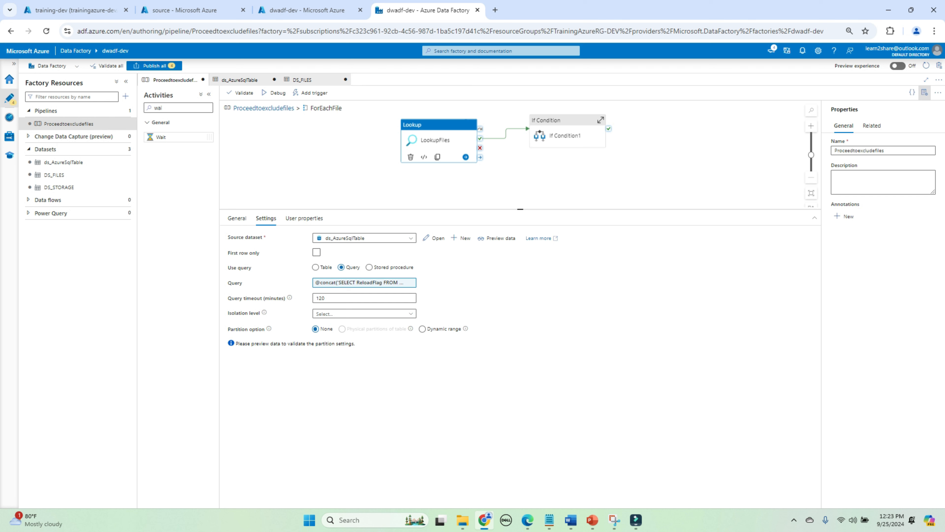
click(439, 149)
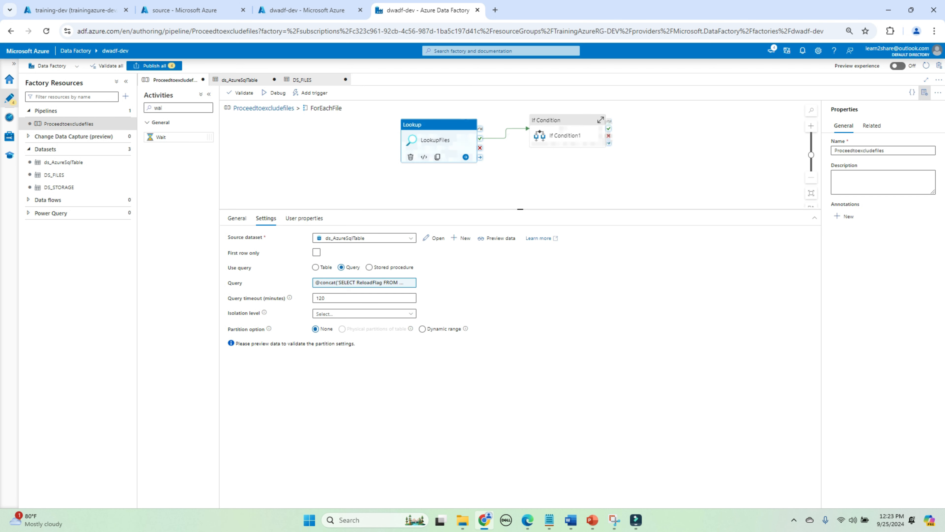
click(568, 136)
drag(440, 147, 406, 152)
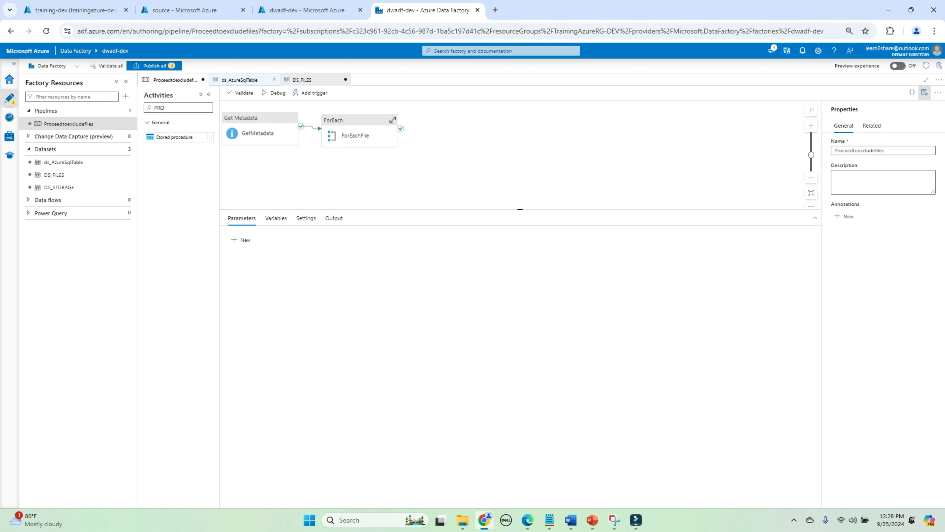
Step: Validate the Proceedtoexcludefiles pipeline and publish all pending pipeline and dataset changes
click(240, 92)
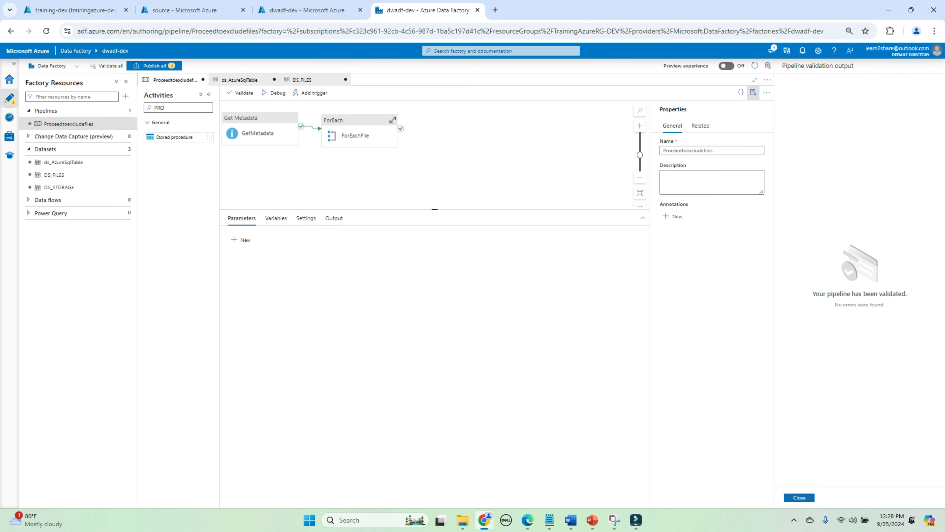
click(799, 497)
click(154, 65)
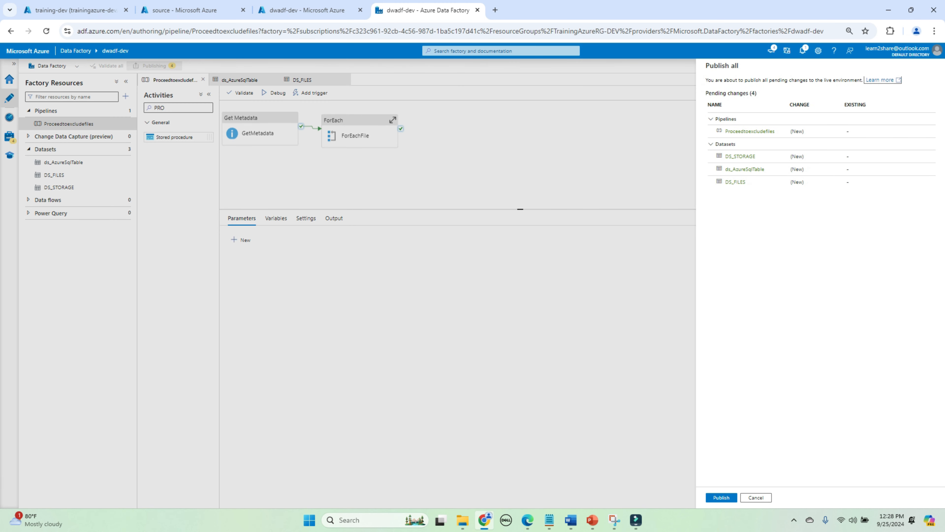
click(721, 497)
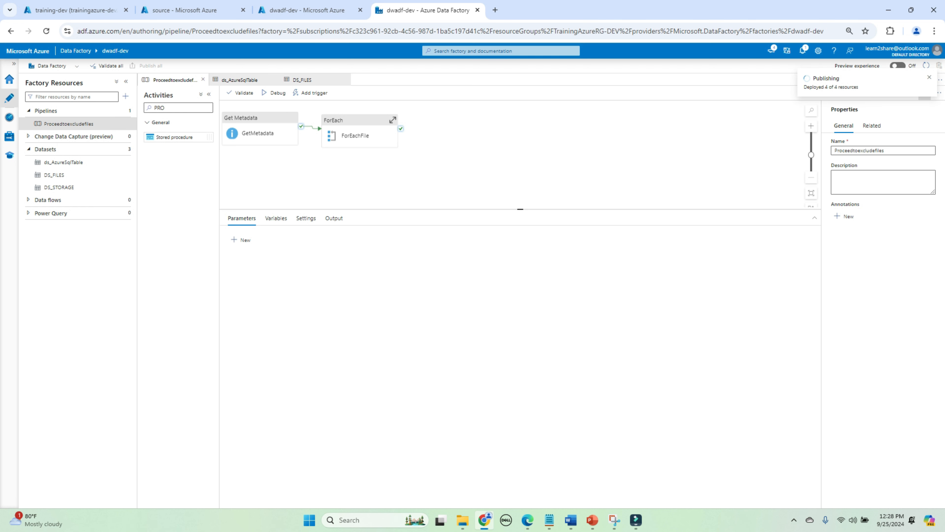
Step: Switch to the training-dev database query editor and query the top 1000 rows of dbo.Store_Sales
click(74, 10)
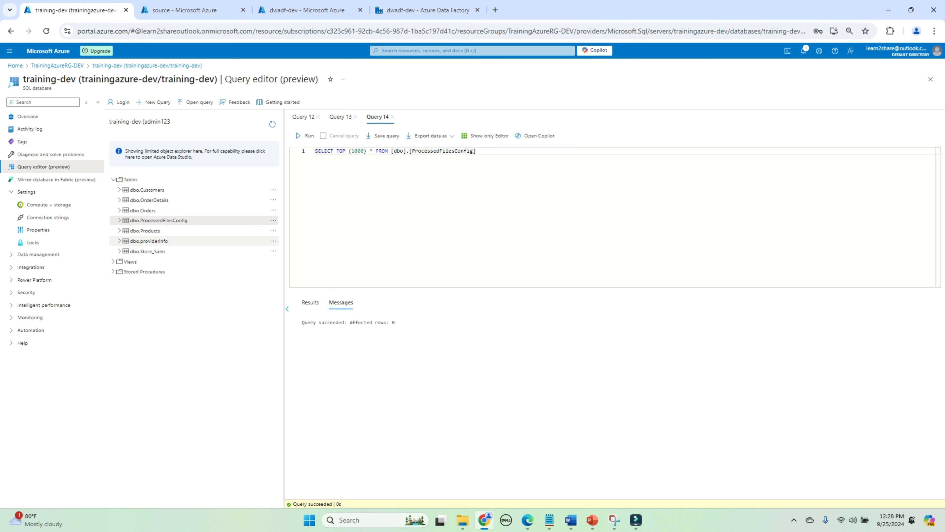
click(273, 251)
click(311, 256)
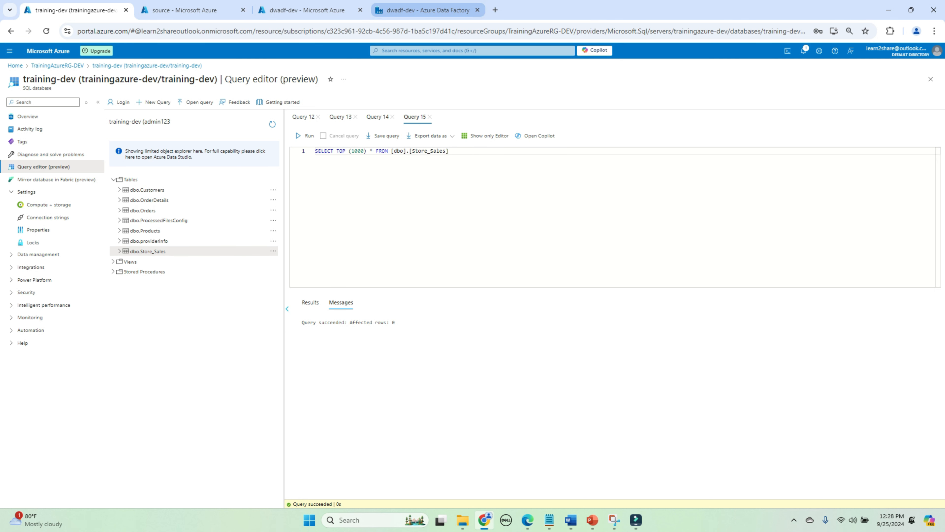
Step: Switch to Azure Data Factory and start a debug run of the Proceedtoexcludefiles pipeline
click(428, 10)
click(274, 93)
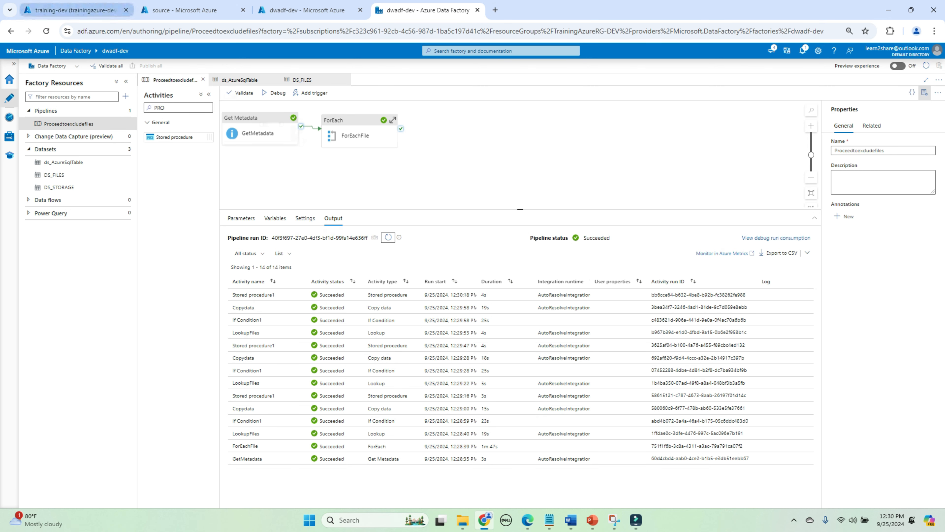
Step: Return to the training-dev query editor, rerun the dbo.Store_Sales query and look through the returned rows
click(74, 10)
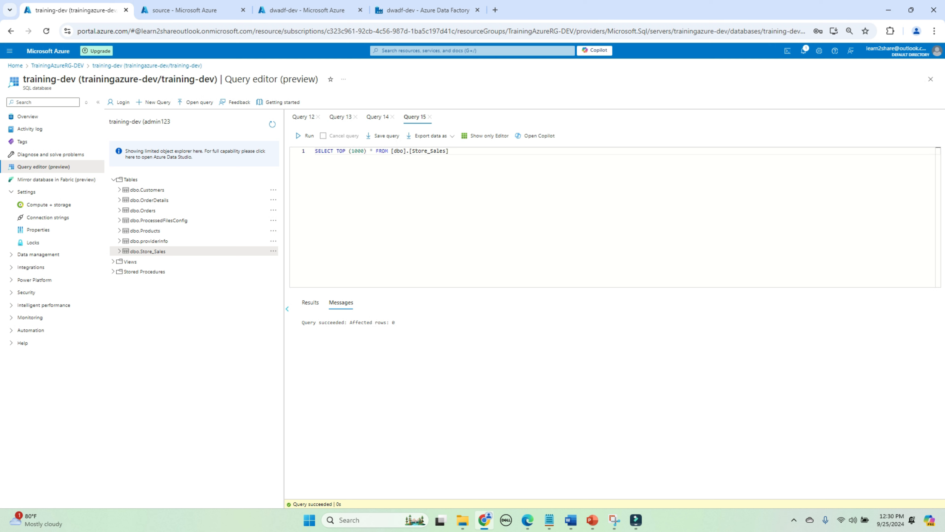
click(304, 136)
scroll(613, 372, down, 2)
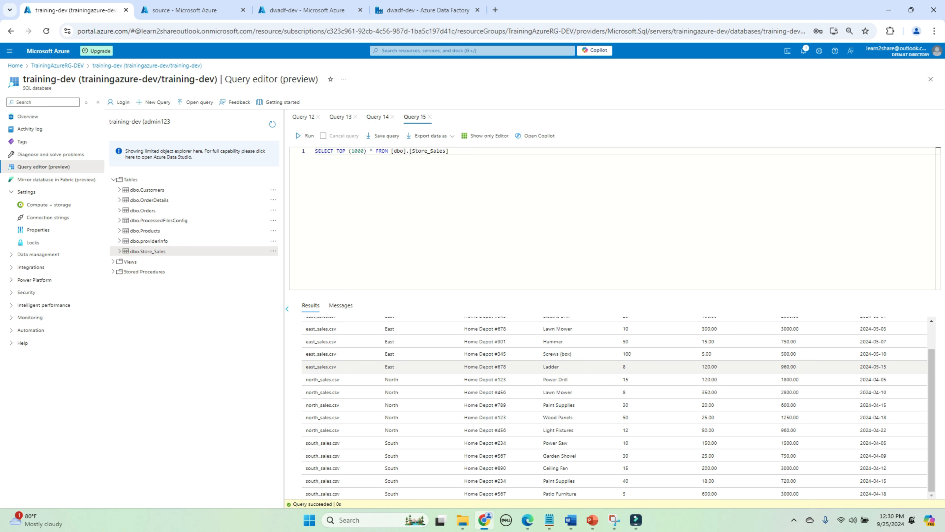
scroll(614, 372, up, 2)
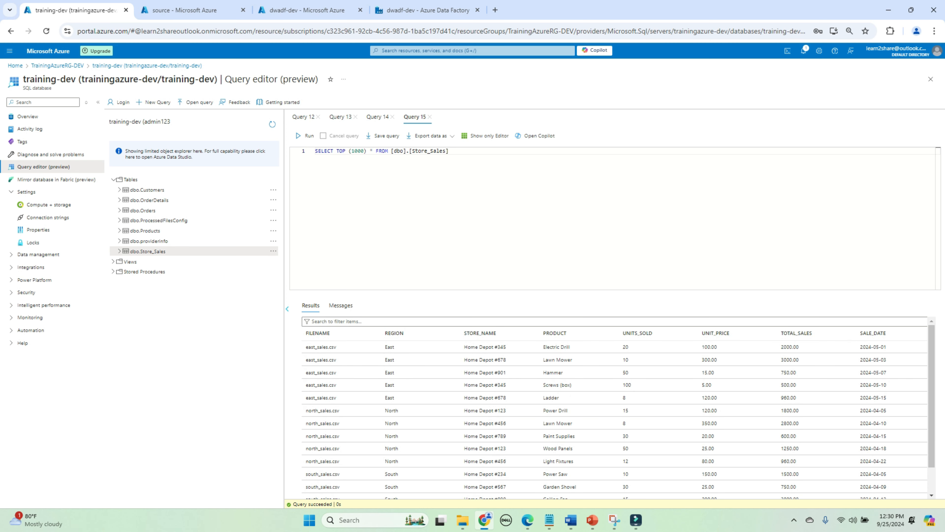
Step: Change the Store_Sales query to select FILENAME,COUNT(*) instead of the top 1000 rows of all columns
drag(336, 150, 372, 151)
text(FILEN)
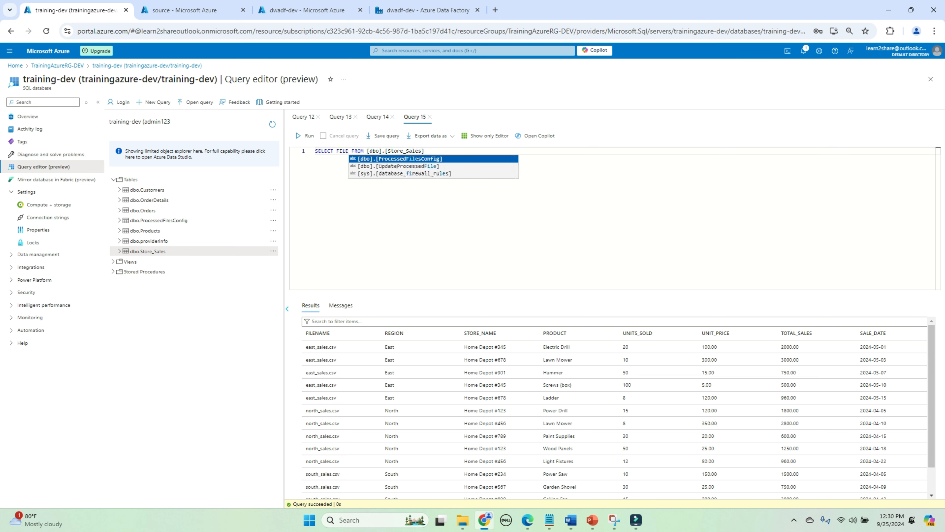
text(AME,COU)
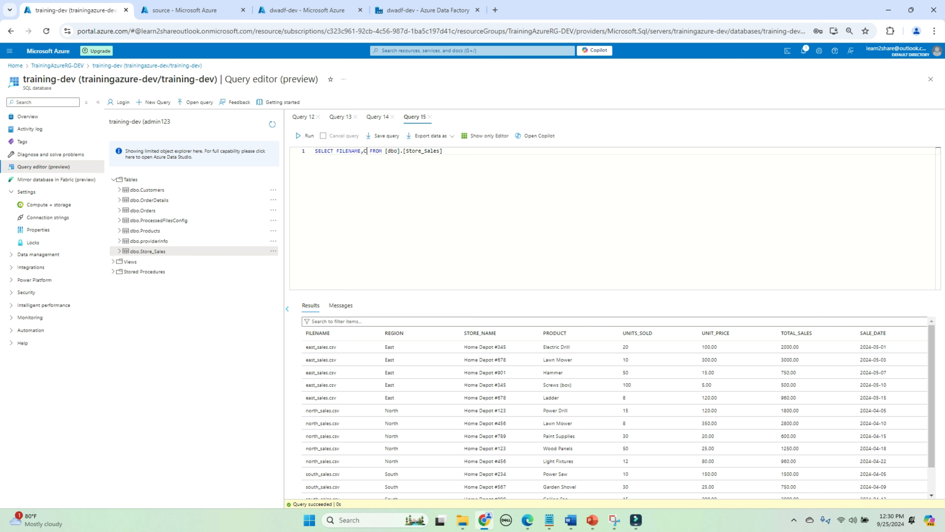
text(NT(()
key(BackSpace)
key(BackSpace)
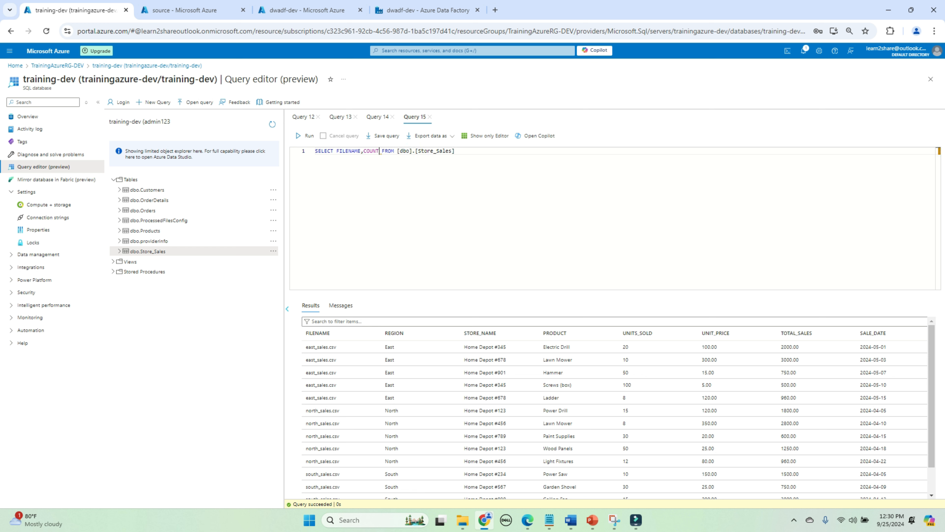
text((*))
Step: Append GROUP BY FILENAME to the Store_Sales count query and run it
double_click(349, 151)
key(ctrl+c)
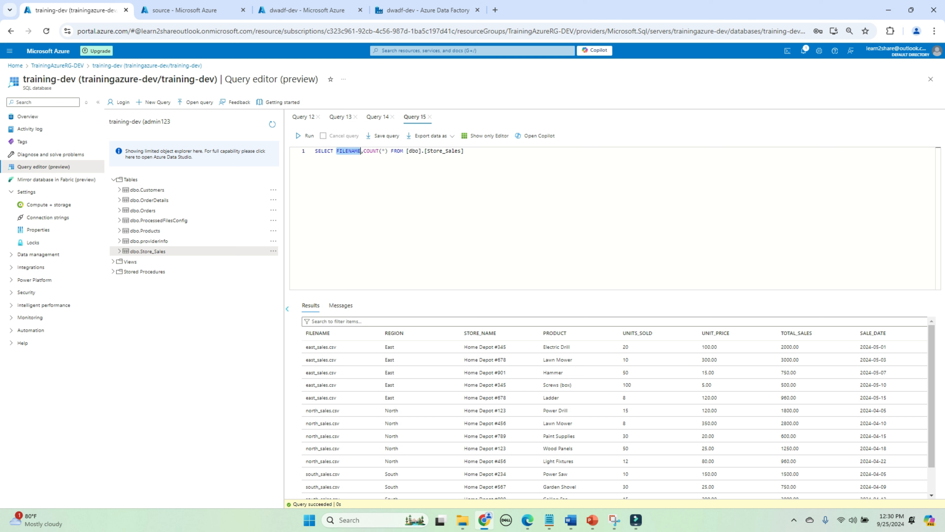
click(465, 150)
text(GROUP BY)
key(ctrl+v)
click(305, 136)
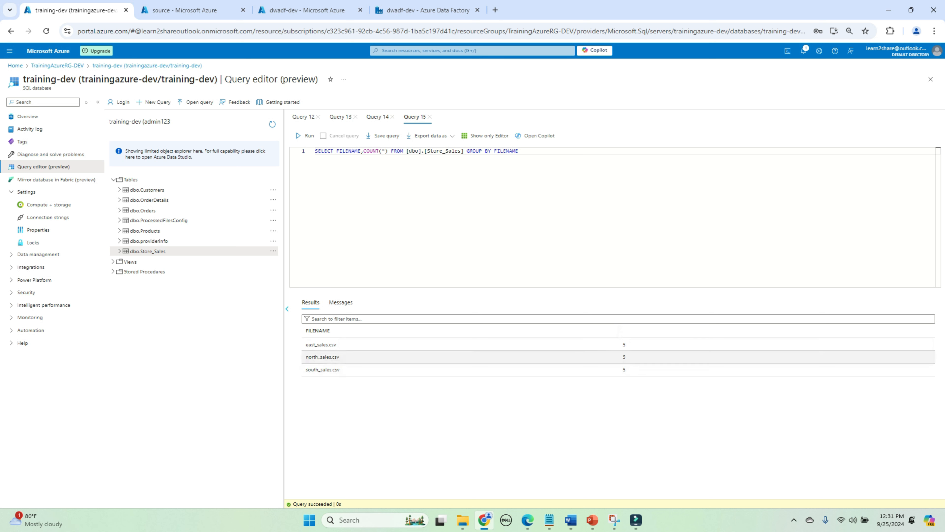
Step: Rerun the existing dbo.ProcessedFilesConfig query and check the source container
click(377, 116)
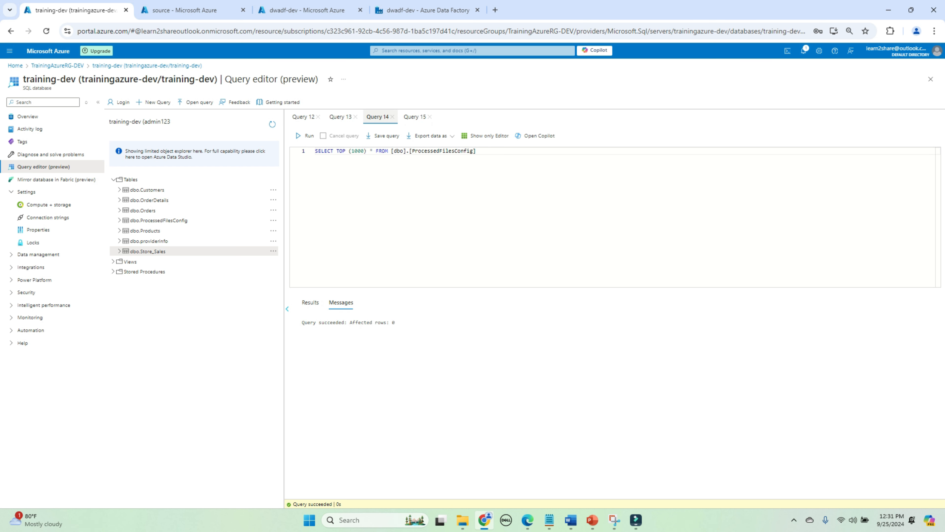
click(305, 136)
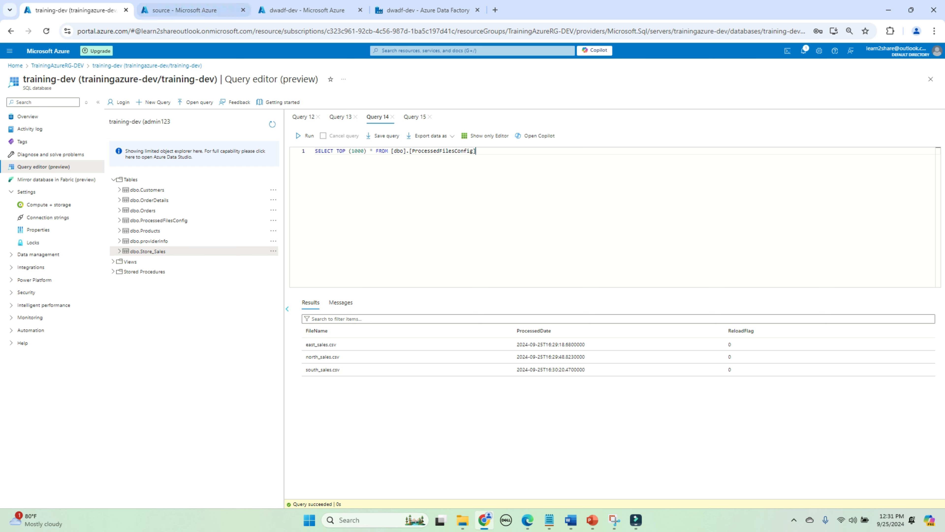
click(184, 10)
Step: Switch to Azure Data Factory, debug the Proceedtoexcludefiles pipeline again and refresh its run status
click(424, 10)
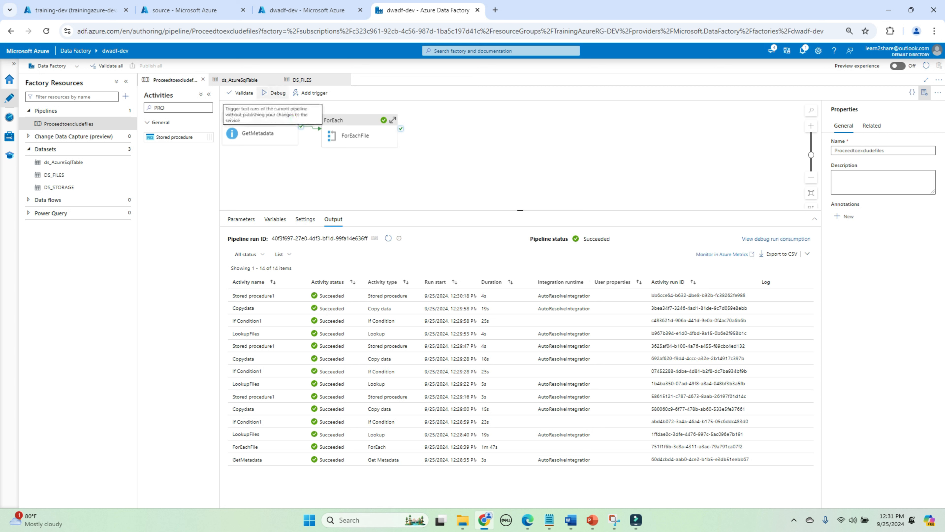
click(274, 93)
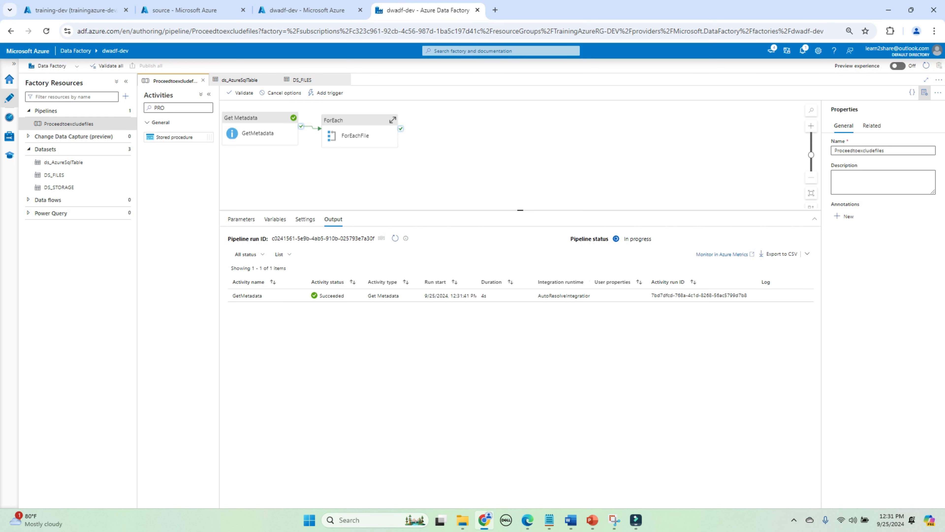
click(395, 238)
click(395, 238)
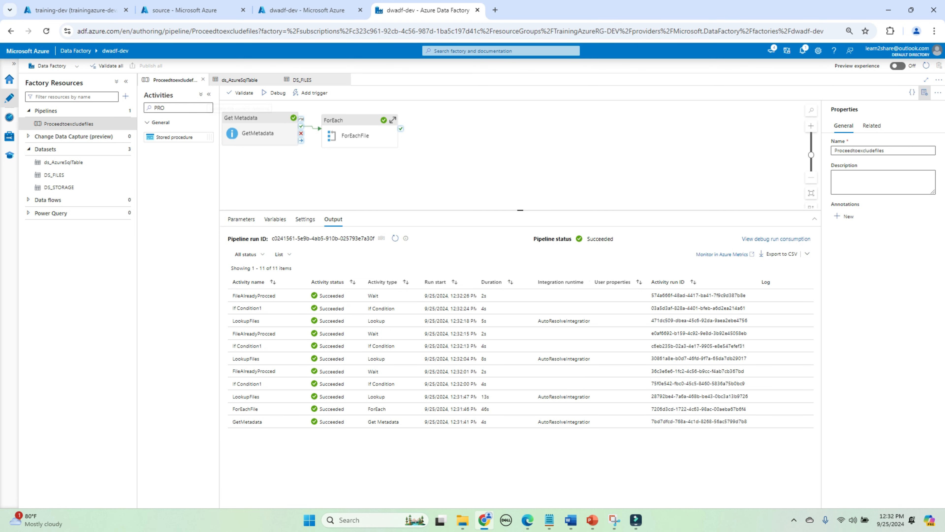
Step: Switch to the training-dev query editor and review the ProcessedFilesConfig and per-file Store_Sales query results
click(77, 10)
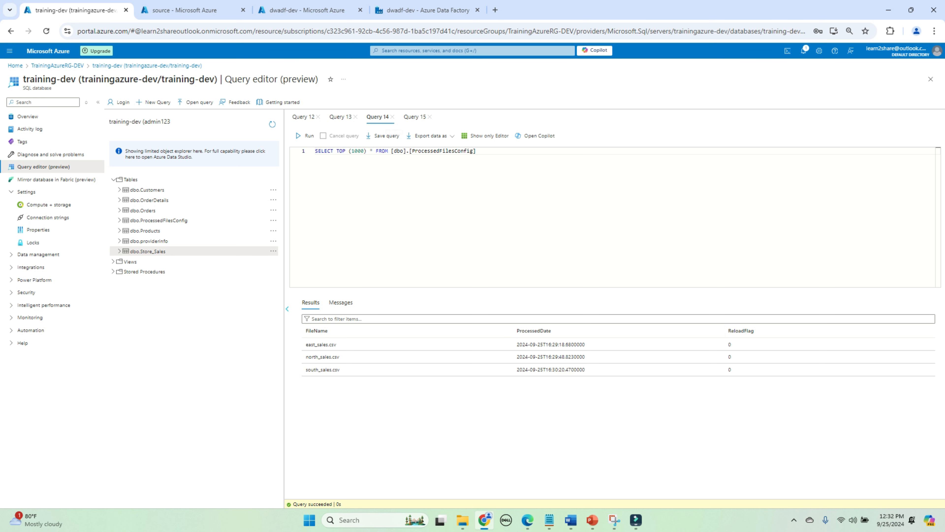
click(414, 116)
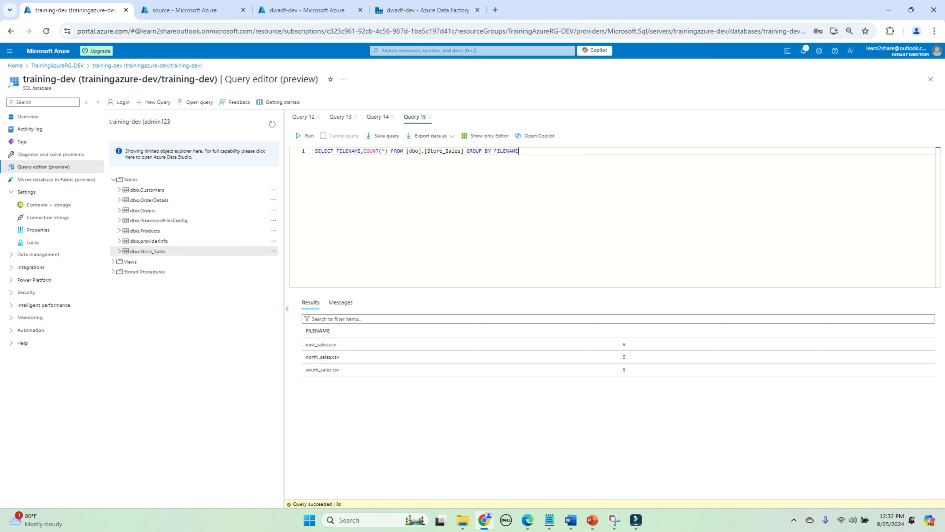
Step: Upload west_sales.csv from the Scenario6 folder to the source storage container
click(184, 10)
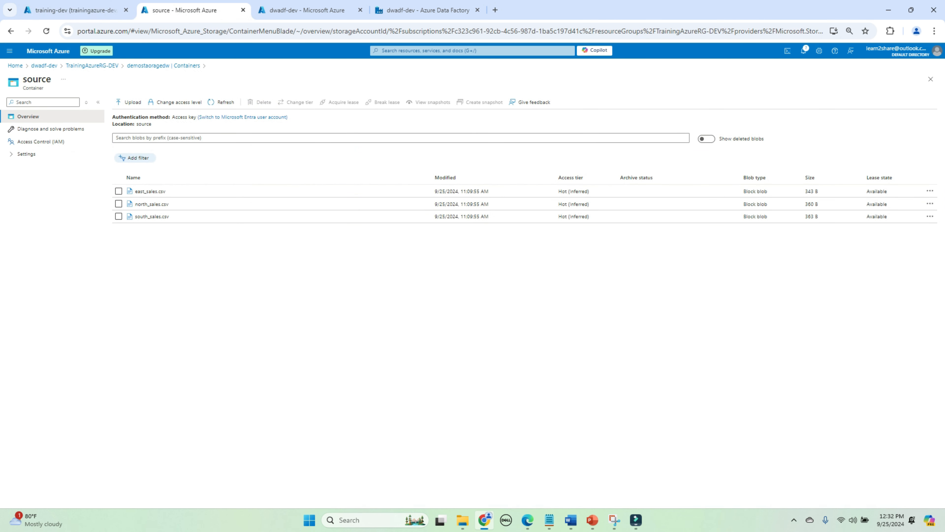
click(128, 102)
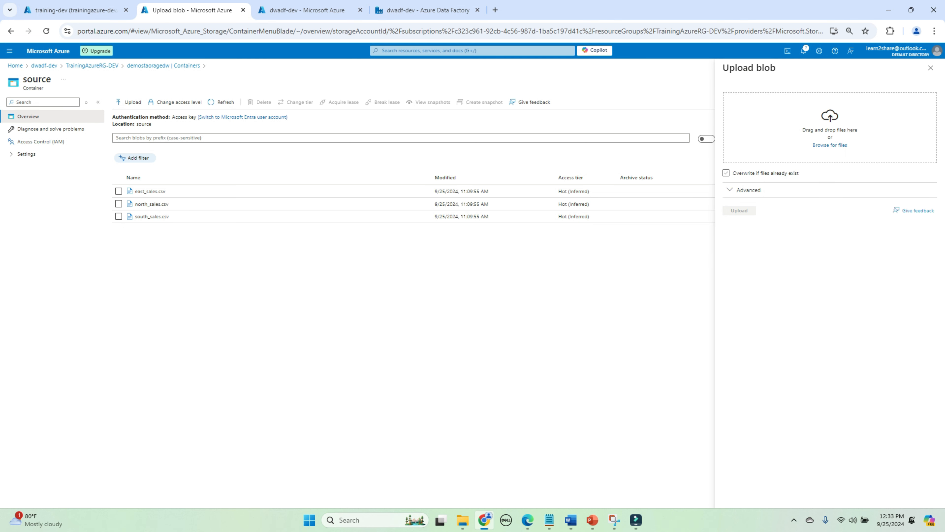
click(829, 144)
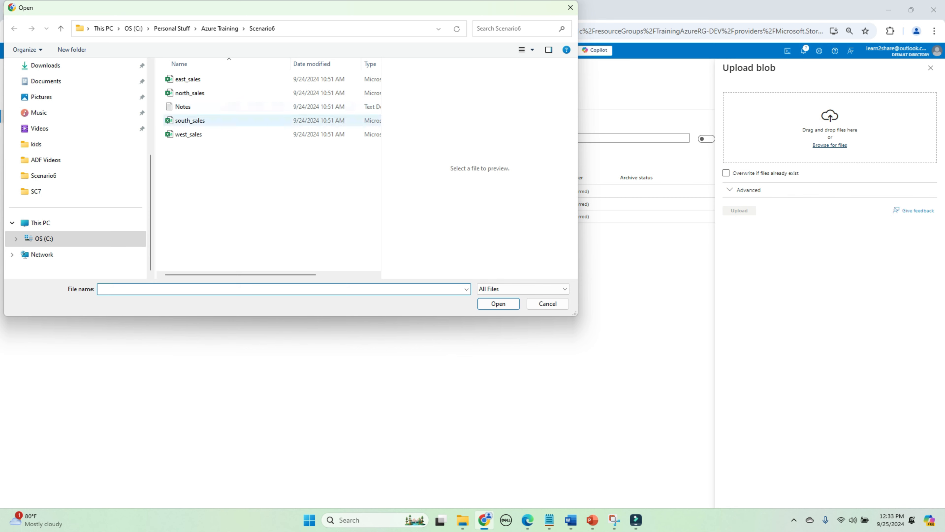
click(188, 134)
click(498, 303)
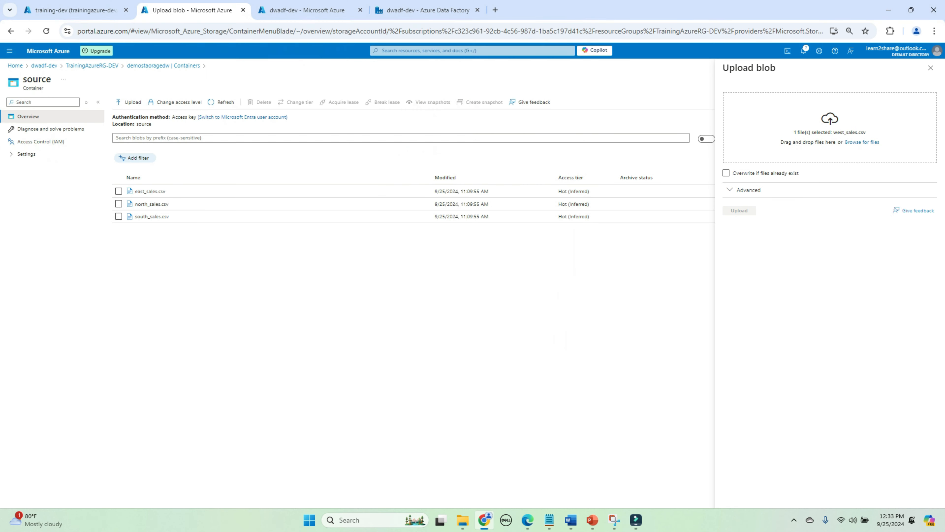
click(739, 211)
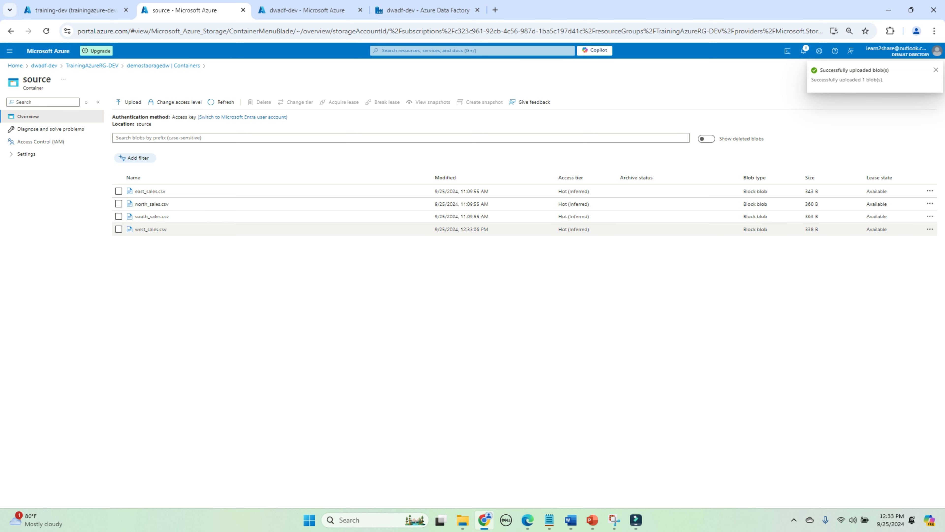
Step: Switch to Azure Data Factory, debug the Proceedtoexcludefiles pipeline with the new file, enlarge the output area and refresh until the run finishes
click(424, 10)
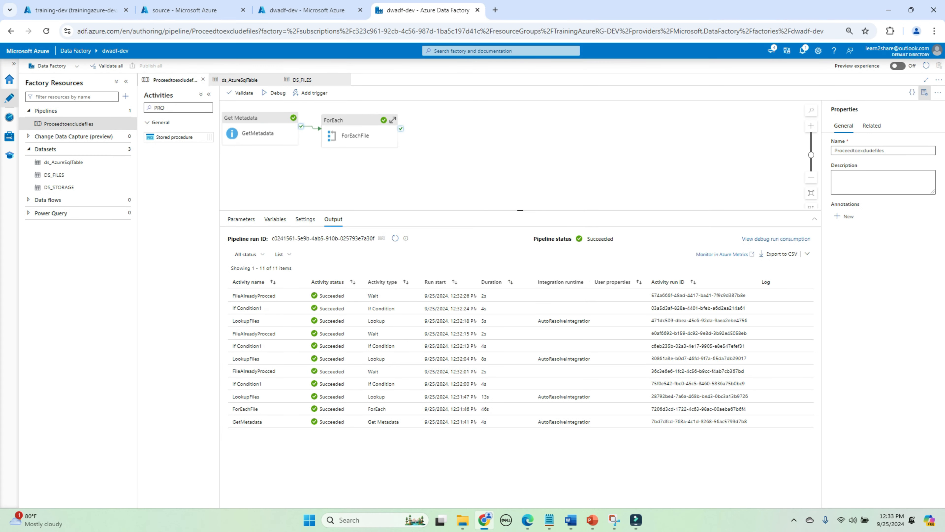
click(275, 93)
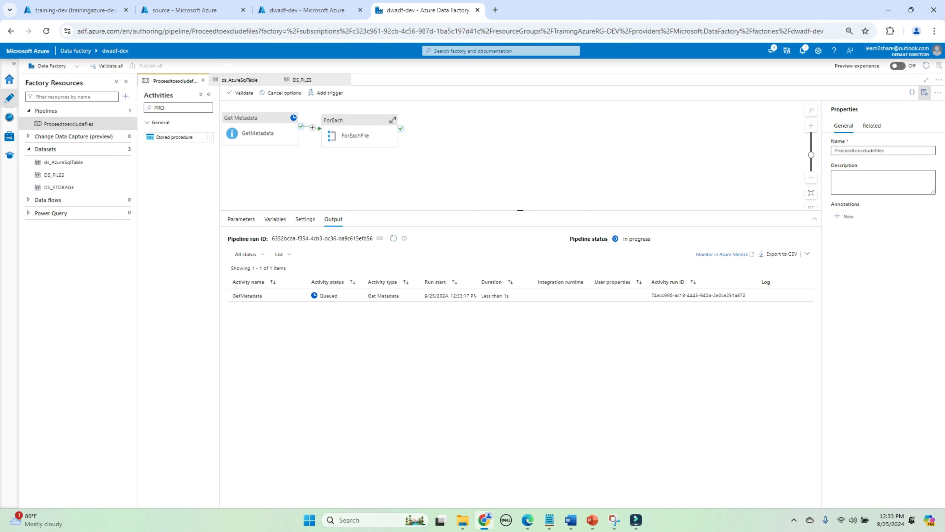
click(393, 238)
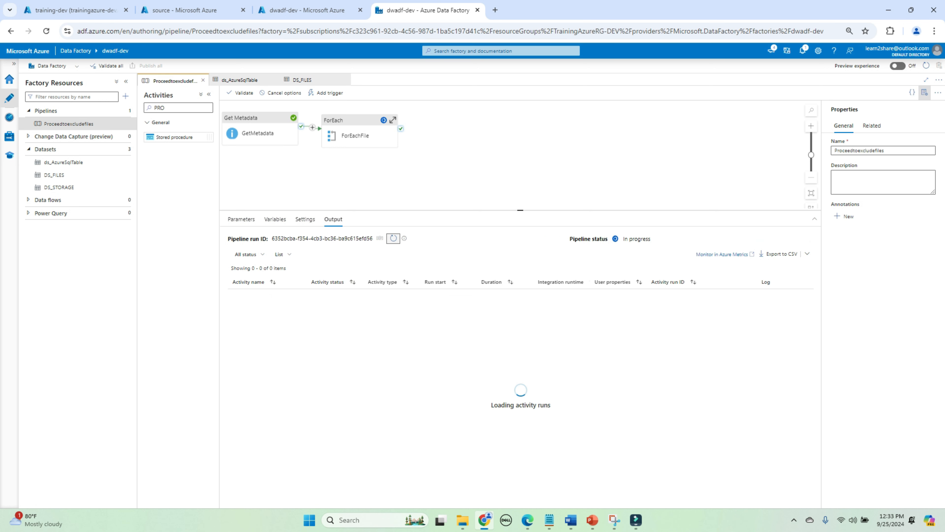
click(393, 238)
click(393, 239)
click(393, 238)
click(393, 238)
drag(521, 211, 520, 154)
click(393, 182)
click(394, 182)
click(394, 182)
click(394, 182)
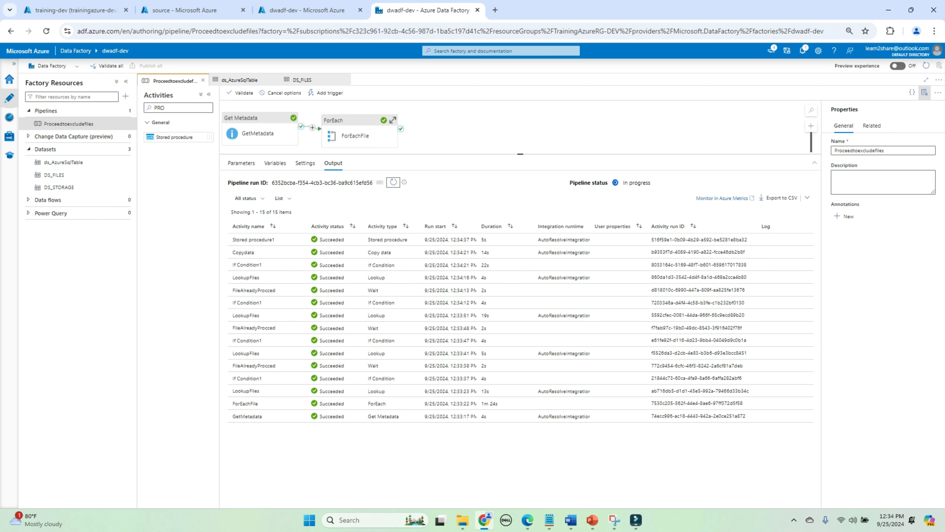
click(393, 182)
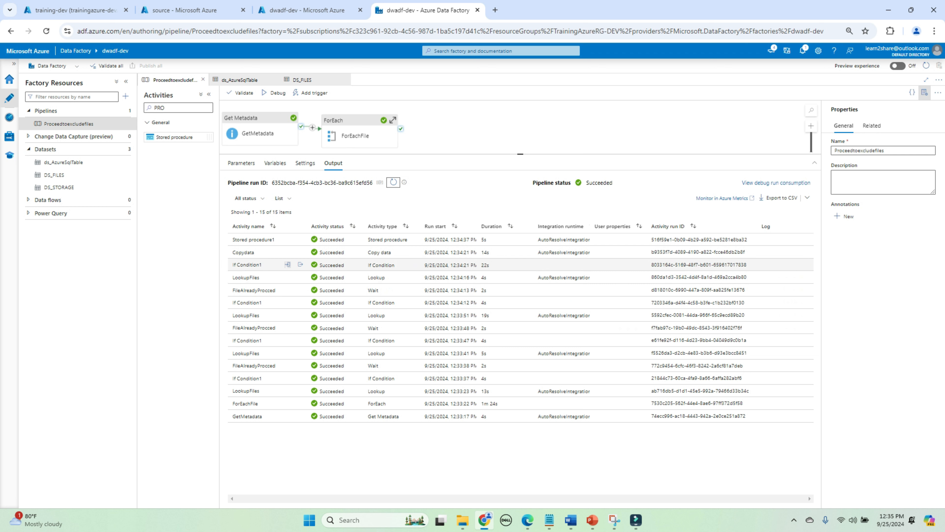
Step: Examine the output and input of the most recent LookupFiles activity run, including the file name in its query
click(299, 277)
scroll(293, 225, down, 2)
scroll(293, 226, up, 2)
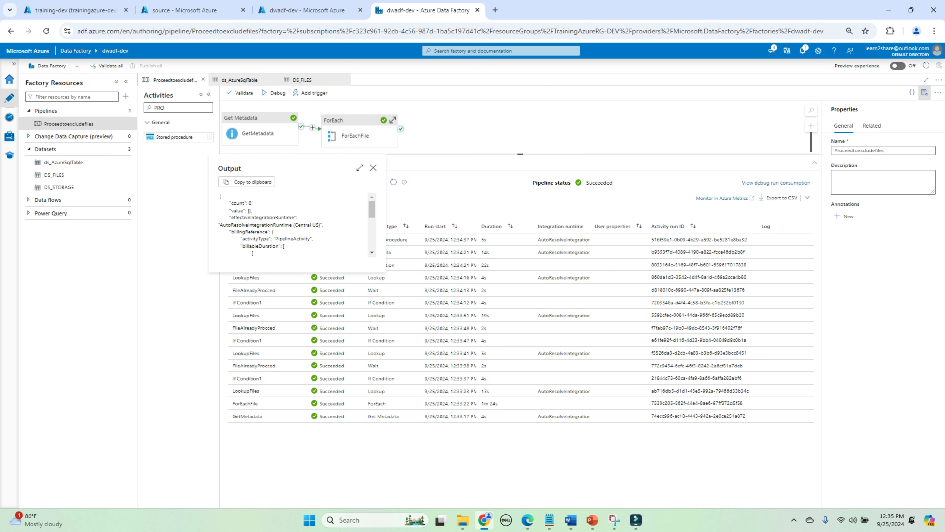
click(373, 167)
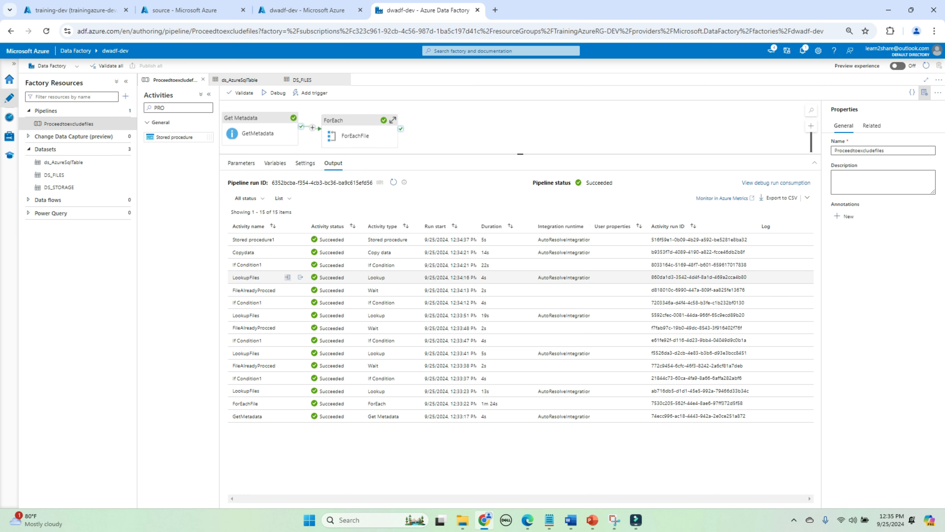
click(287, 277)
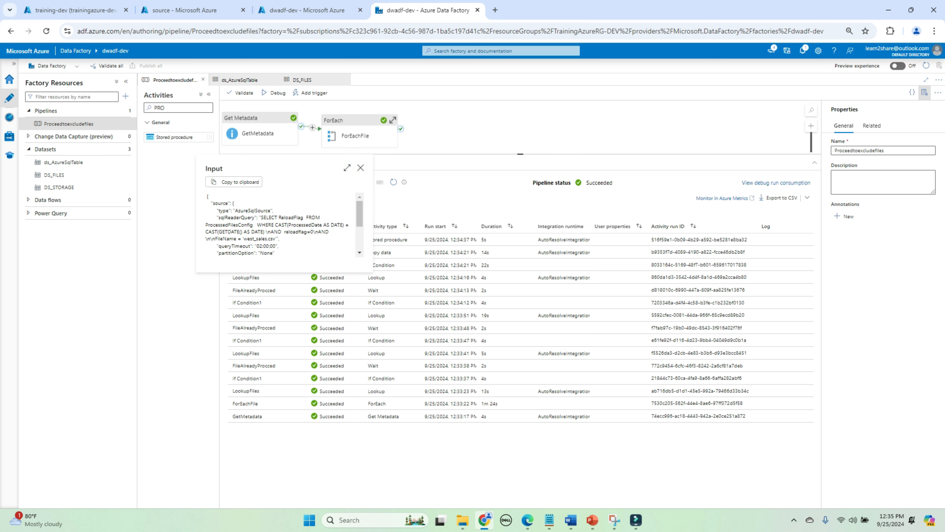
double_click(260, 238)
click(361, 168)
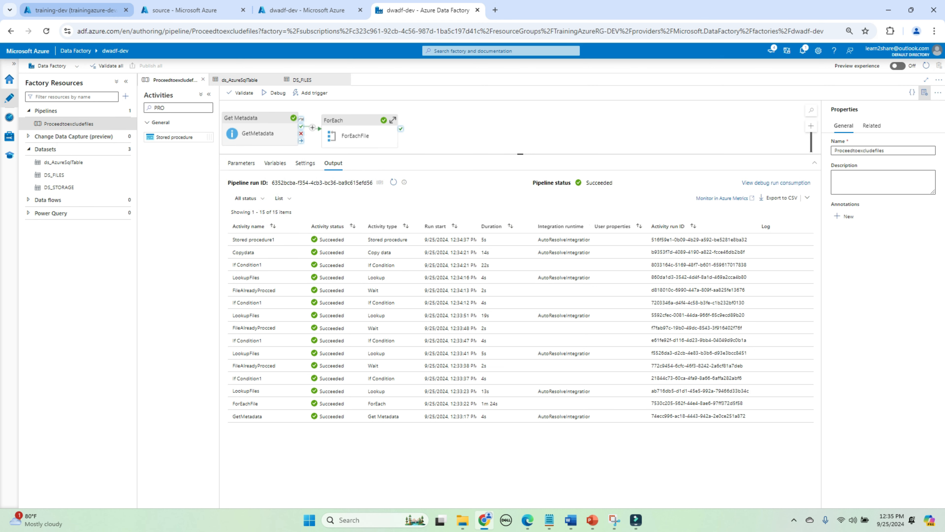
Step: Switch to the training-dev query editor and rerun the per-file Store_Sales count and dbo.ProcessedFilesConfig queries to check for west_sales.csv
click(72, 10)
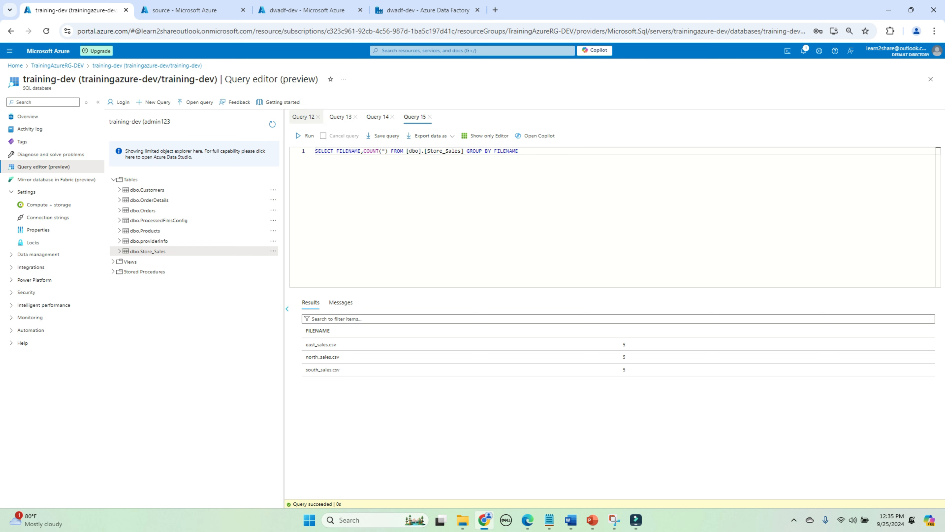
click(305, 135)
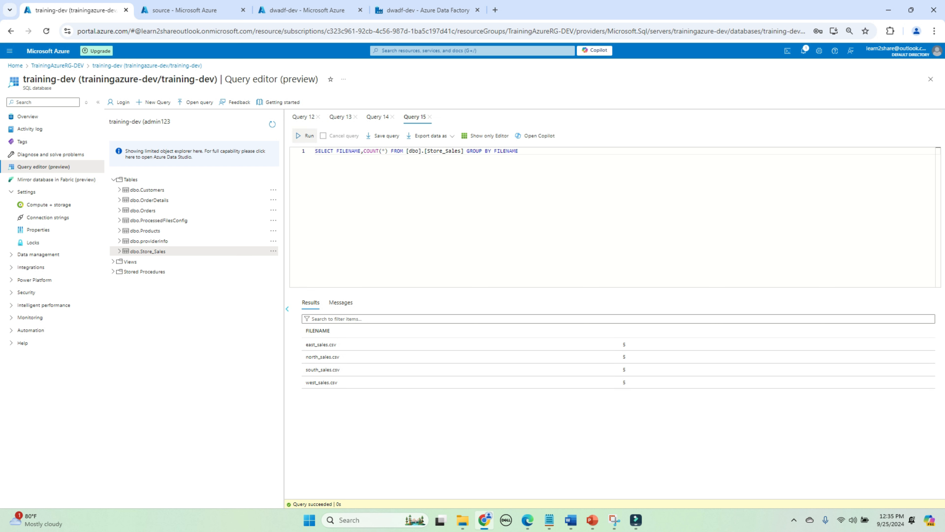
drag(306, 382, 337, 382)
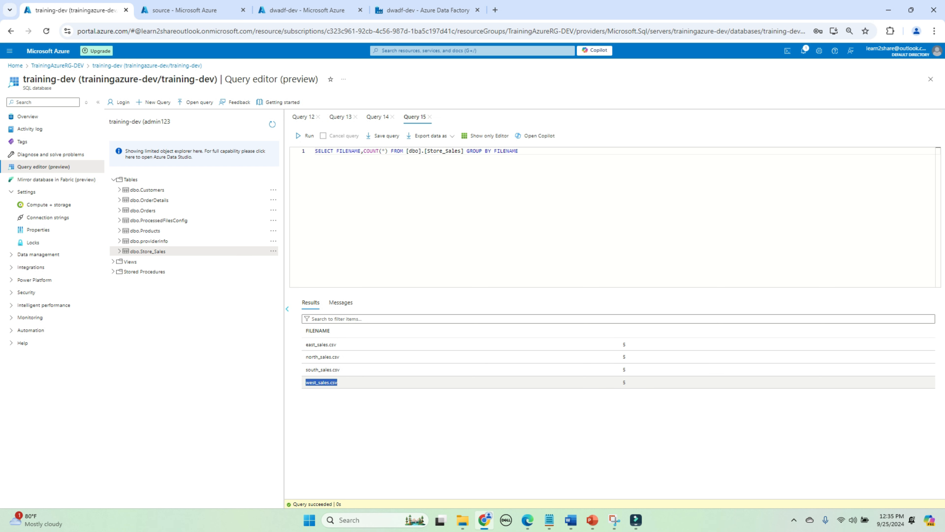
click(518, 150)
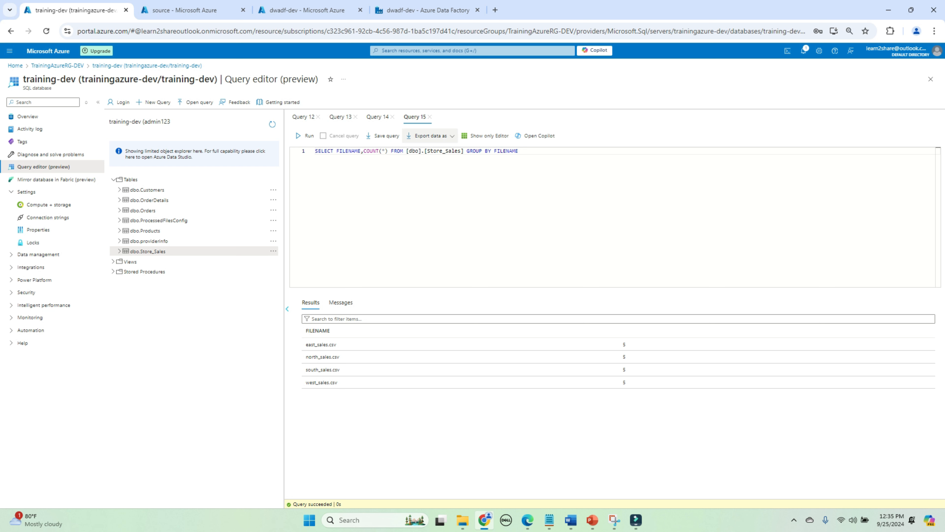
click(377, 116)
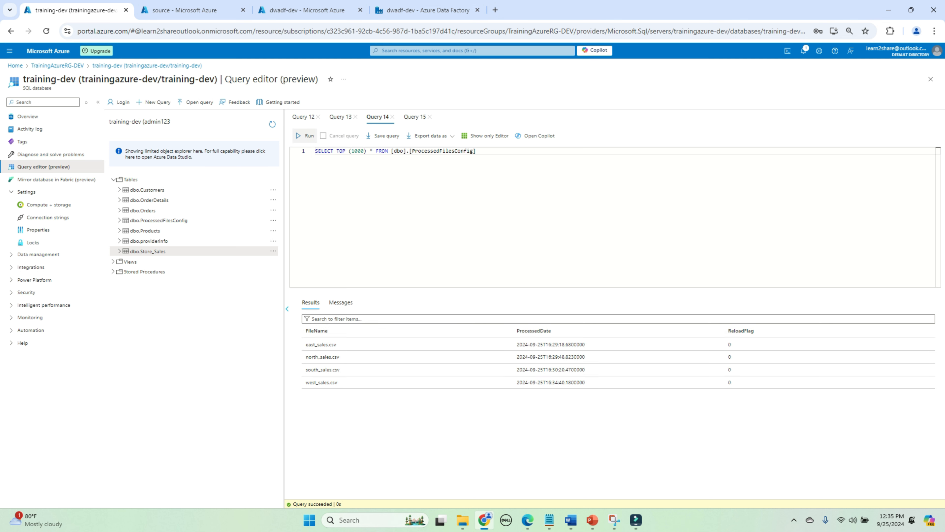
drag(305, 382, 730, 382)
drag(389, 151, 476, 151)
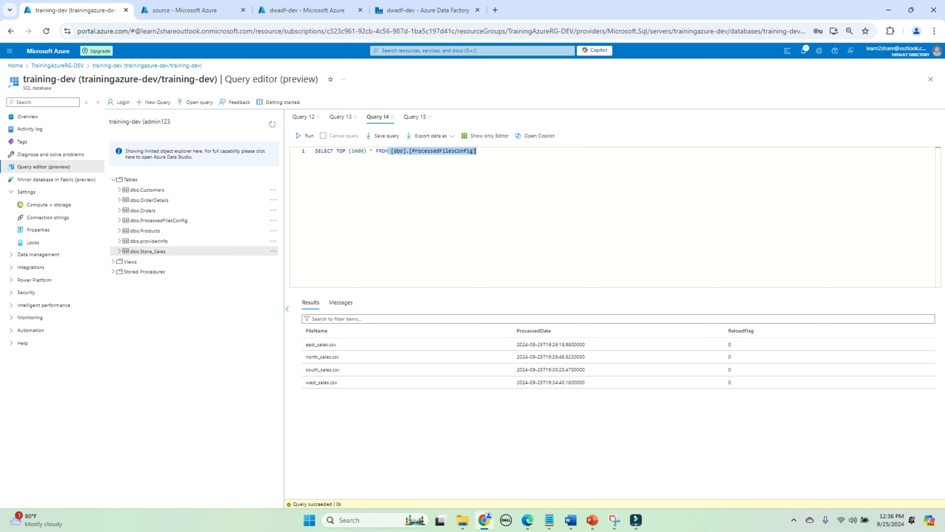
key(alt+Tab)
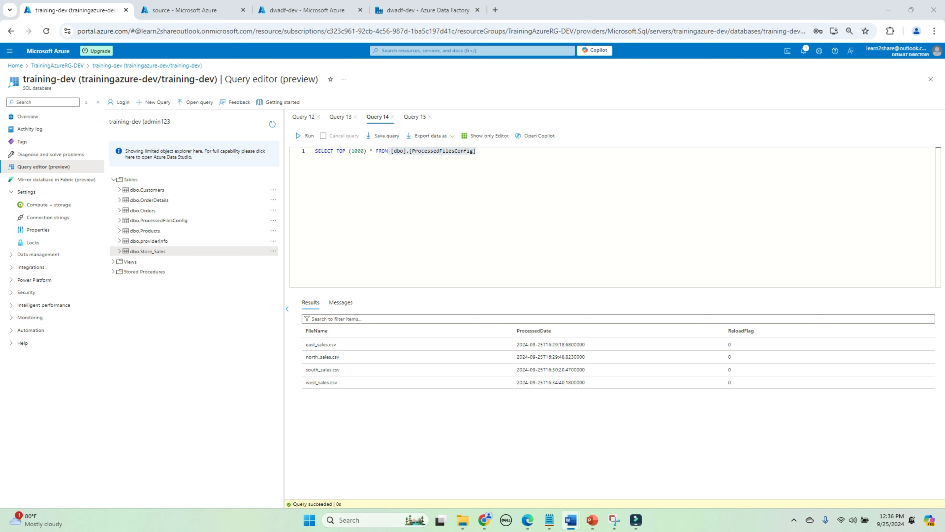
click(476, 150)
text(EXEC UpdateProcessedFile @FileName ='', @Reload = 1;)
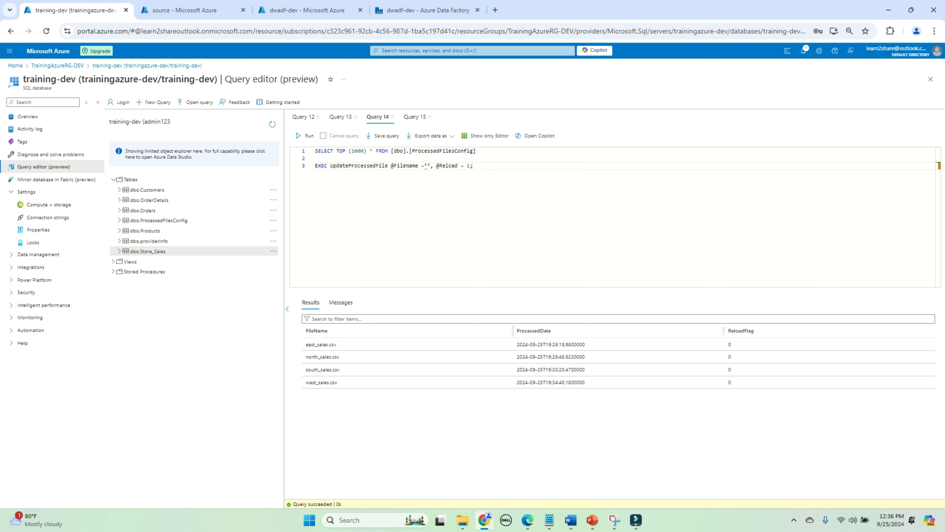
double_click(321, 344)
key(ctrl+c)
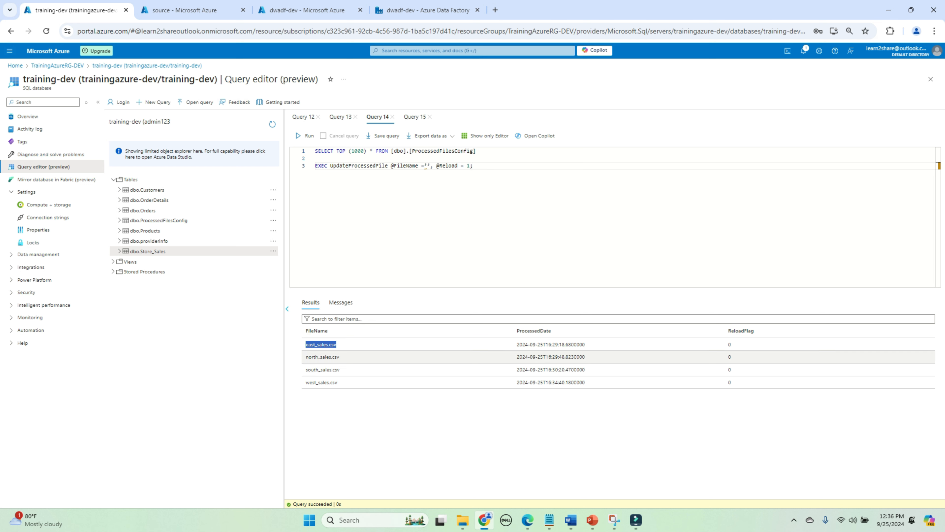
click(426, 166)
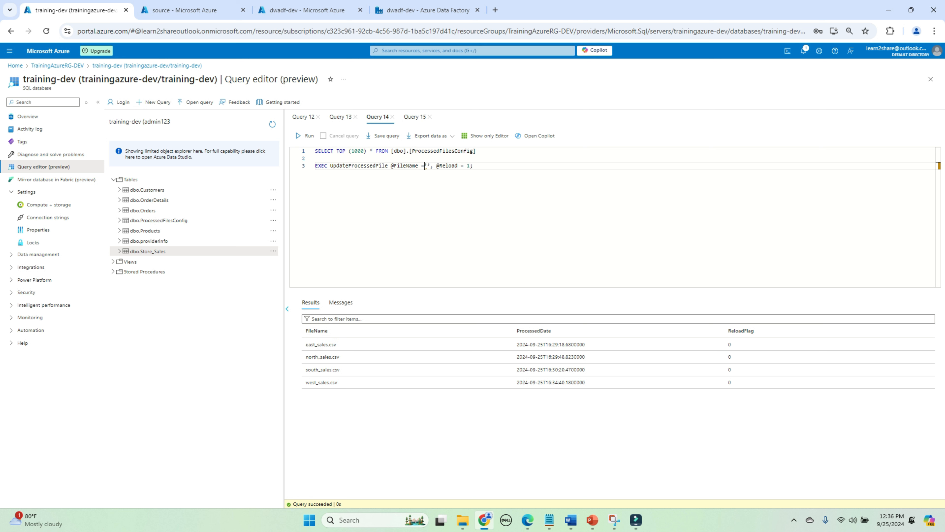
key(ctrl+v)
triple_click(426, 165)
click(305, 135)
click(515, 166)
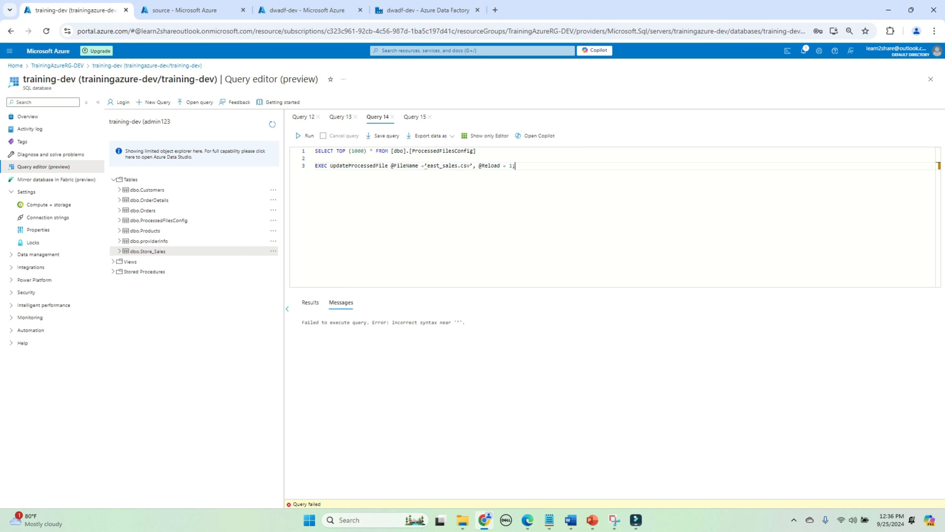
Step: Replace the curly quotes around east_sales.csv in the EXEC statement with straight single quotes
click(426, 165)
key(BackSpace)
key(BackSpace)
click(310, 302)
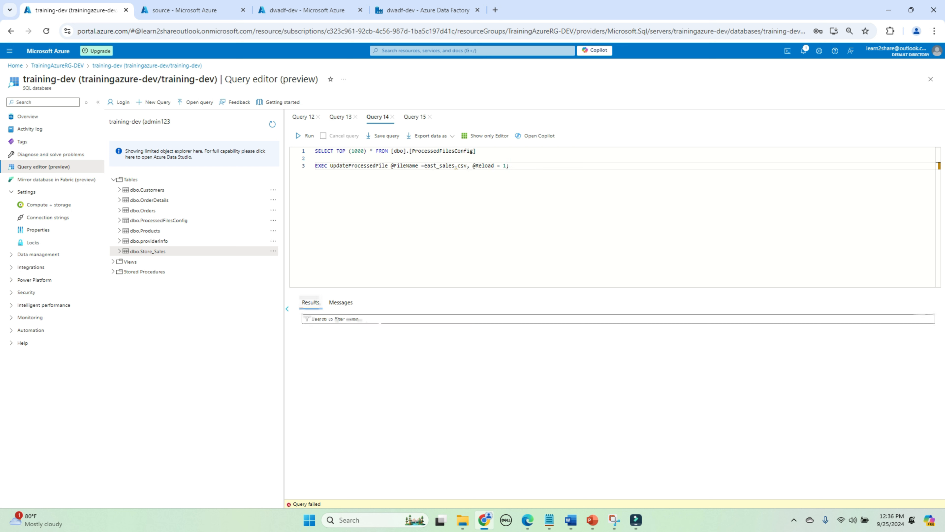
double_click(425, 165)
key(Left)
text(')
key(Right)
text(')
Step: Execute the UpdateProcessedFile statement for east_sales.csv and rerun only the ProcessedFilesConfig query to check its ReloadFlag
key(End)
key(shift+Home)
key(End)
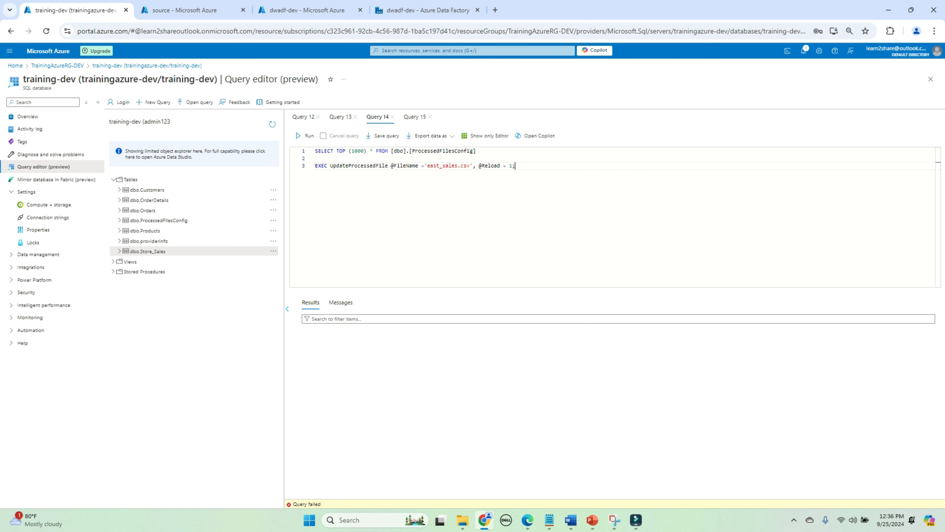
key(shift+End)
key(ctrl+Return)
click(515, 166)
key(shift+Home)
key(ctrl+Return)
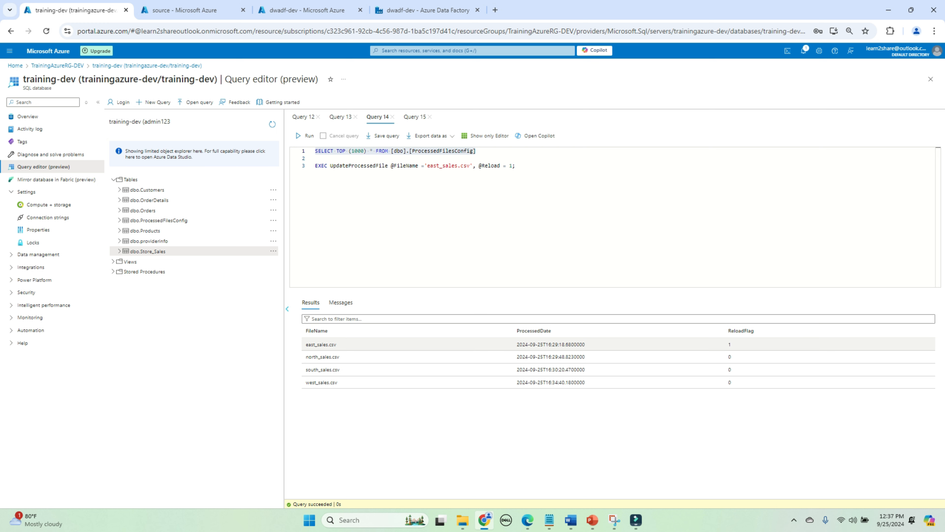
drag(589, 345, 306, 344)
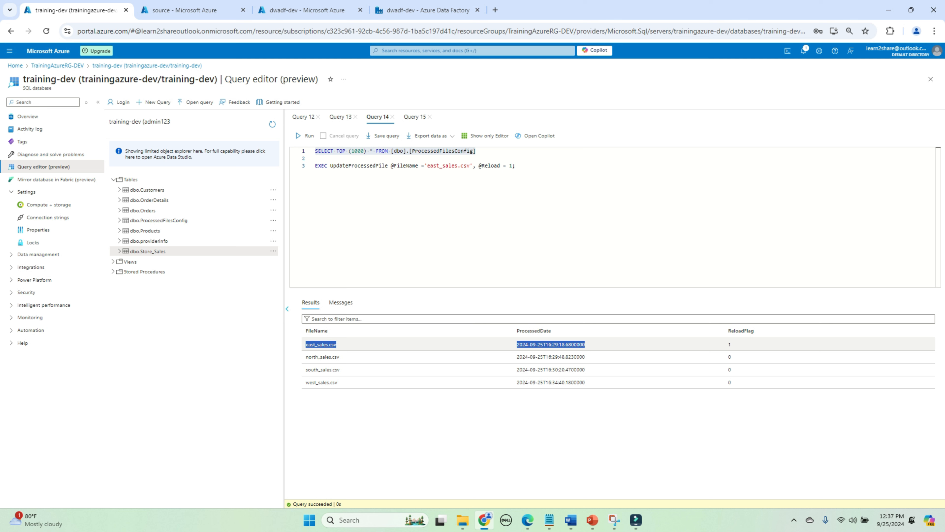
Step: Look at the per-file Store_Sales counts, switch to Azure Data Factory and debug the Proceedtoexcludefiles pipeline again
click(517, 166)
click(415, 117)
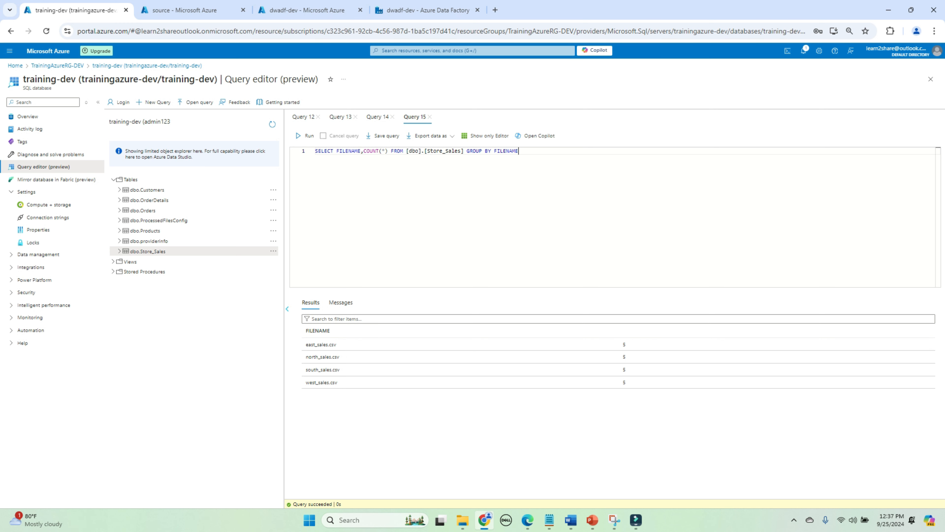
click(428, 10)
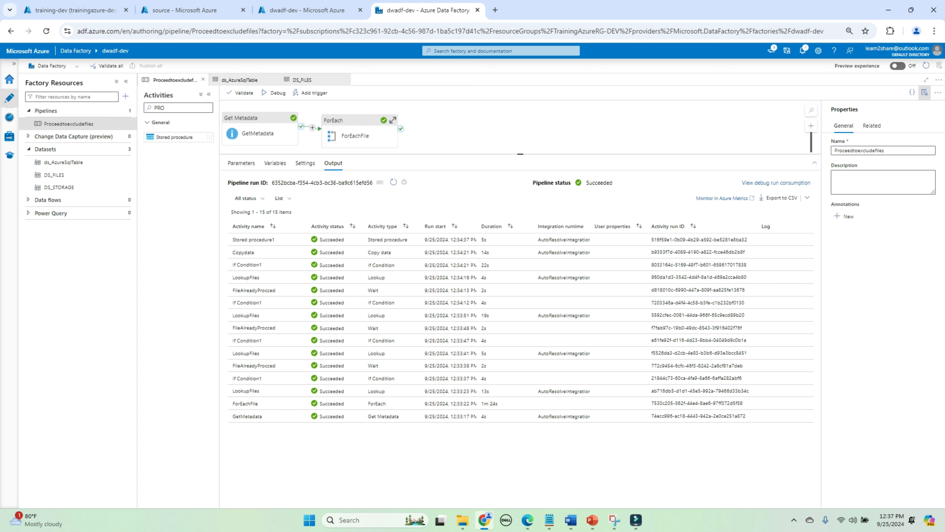
click(275, 93)
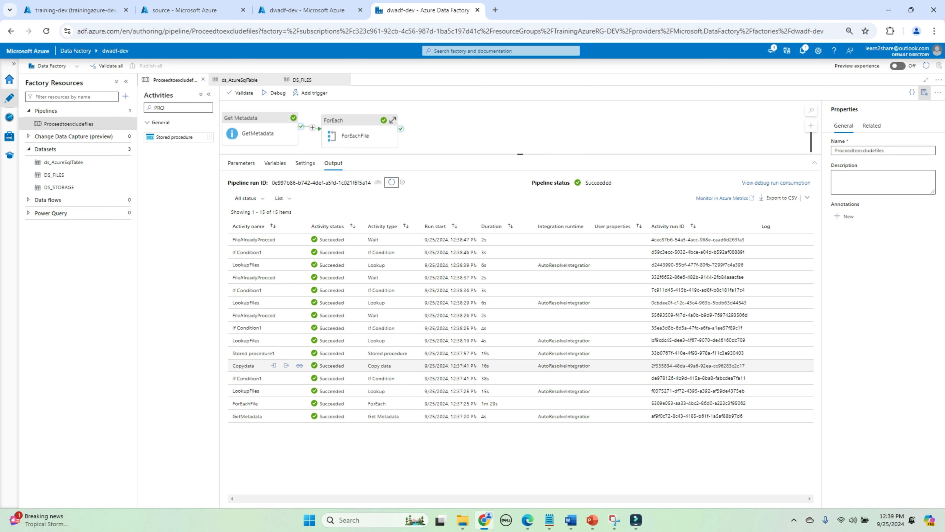
Step: Examine the input of the earliest LookupFiles activity run, including the file name in its query, and close it
click(287, 390)
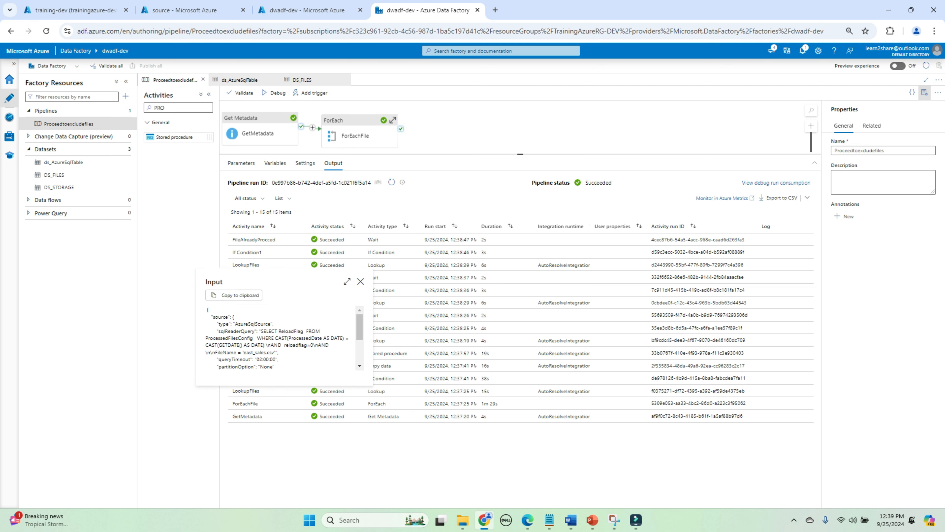
drag(275, 352, 246, 352)
click(361, 281)
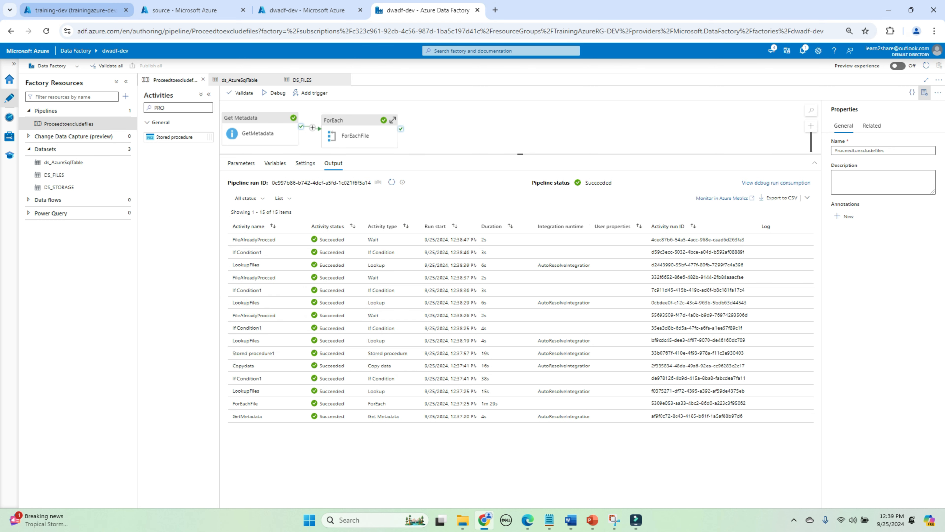
Step: Switch to the training-dev query editor and rerun the per-file Store_Sales count query to check east_sales.csv
click(76, 10)
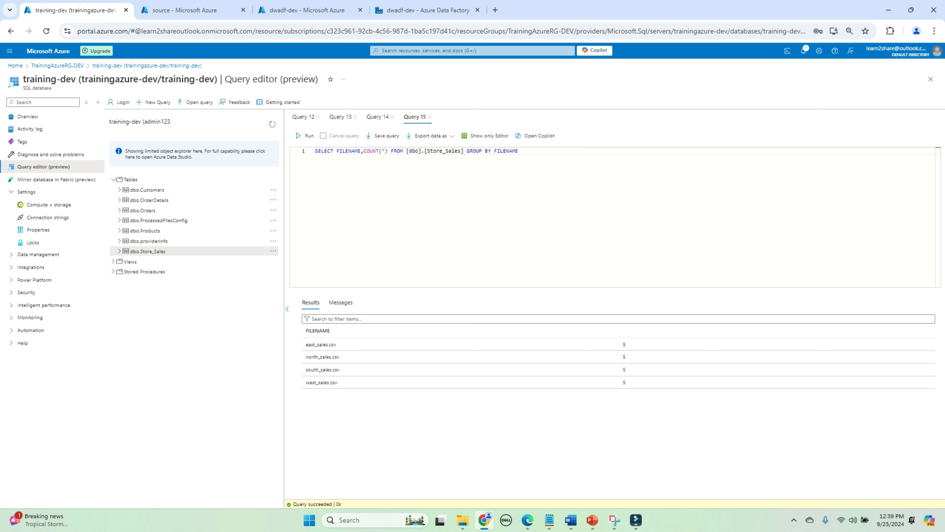
drag(305, 344, 626, 344)
click(519, 150)
click(306, 136)
drag(628, 344, 305, 343)
click(518, 151)
Step: Rerun only the SELECT query on dbo.ProcessedFilesConfig and check the ReloadFlag of east_sales.csv
click(377, 117)
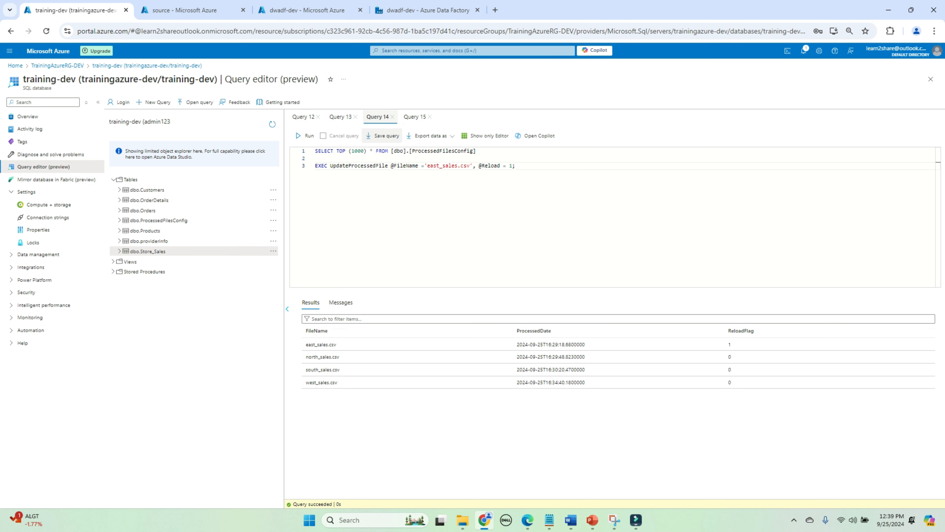
drag(476, 150, 315, 150)
click(305, 136)
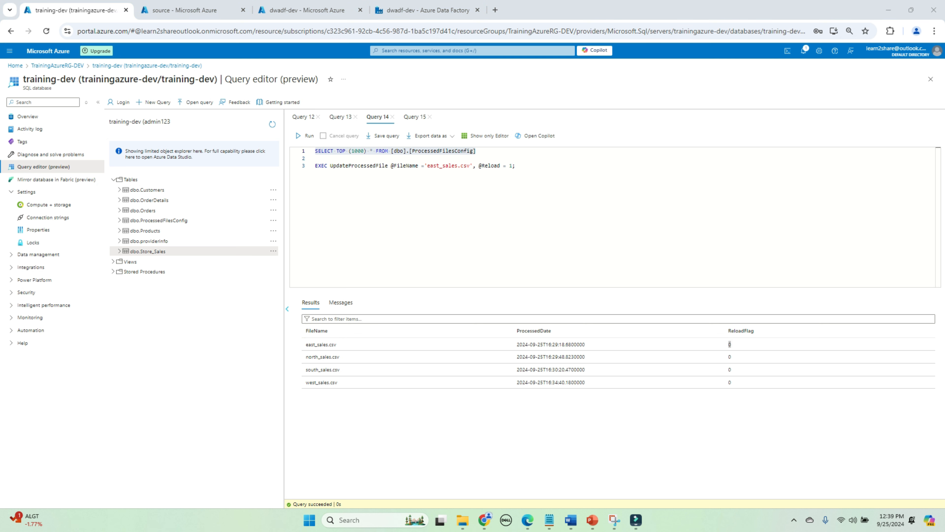
click(733, 345)
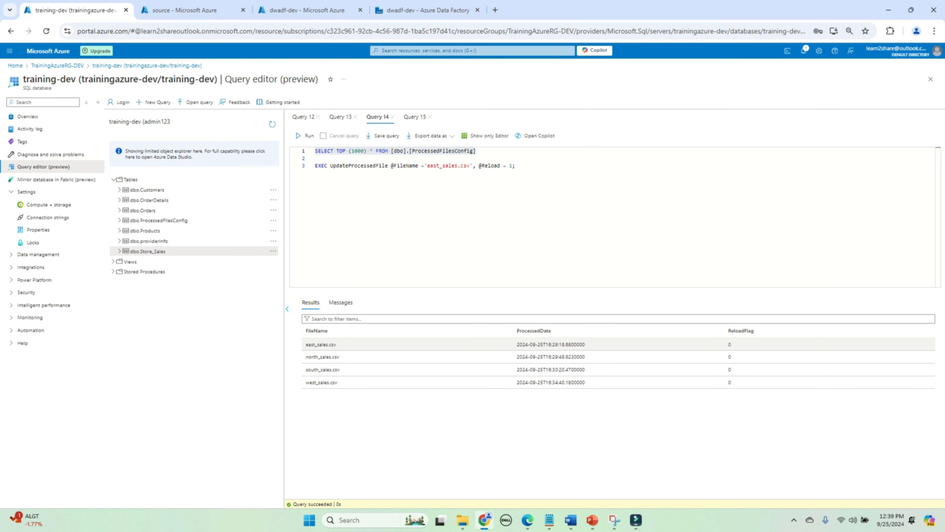